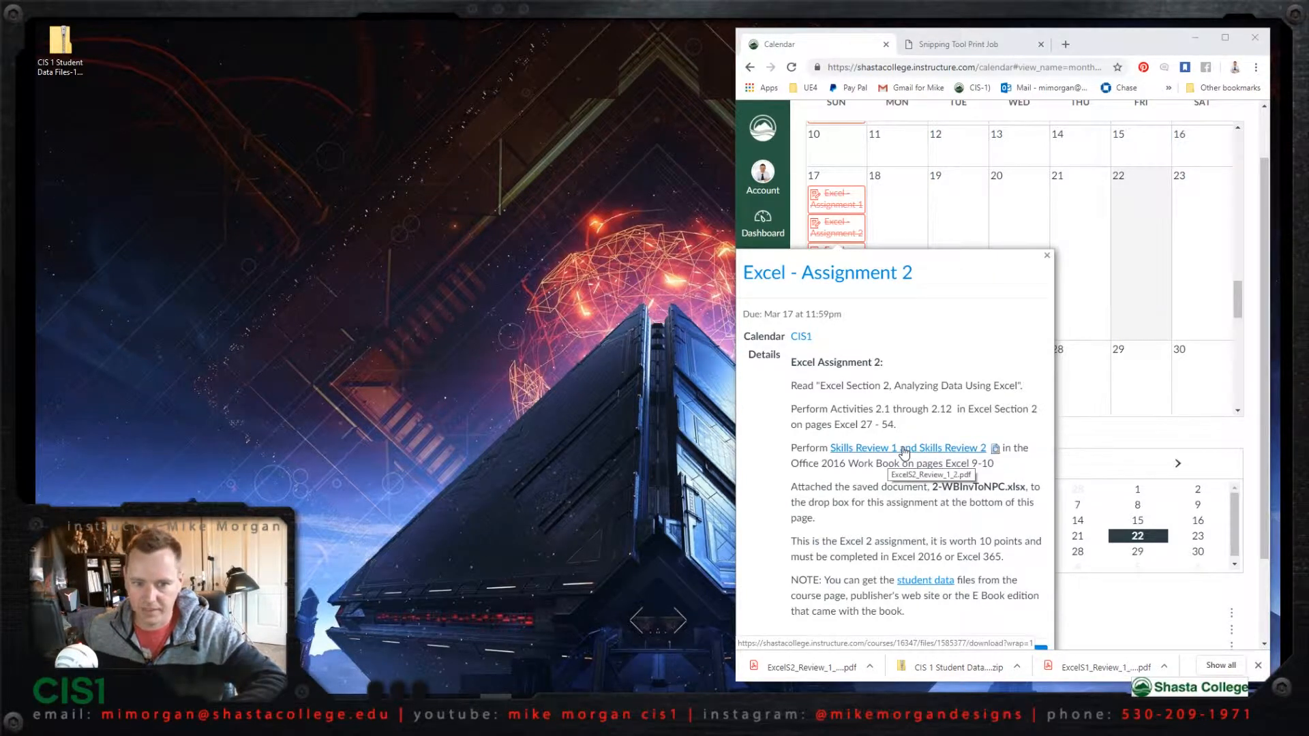
- Read through the Review 1 and Review 2 instructions in the Excel Section 2 skills review PDF
click(953, 45)
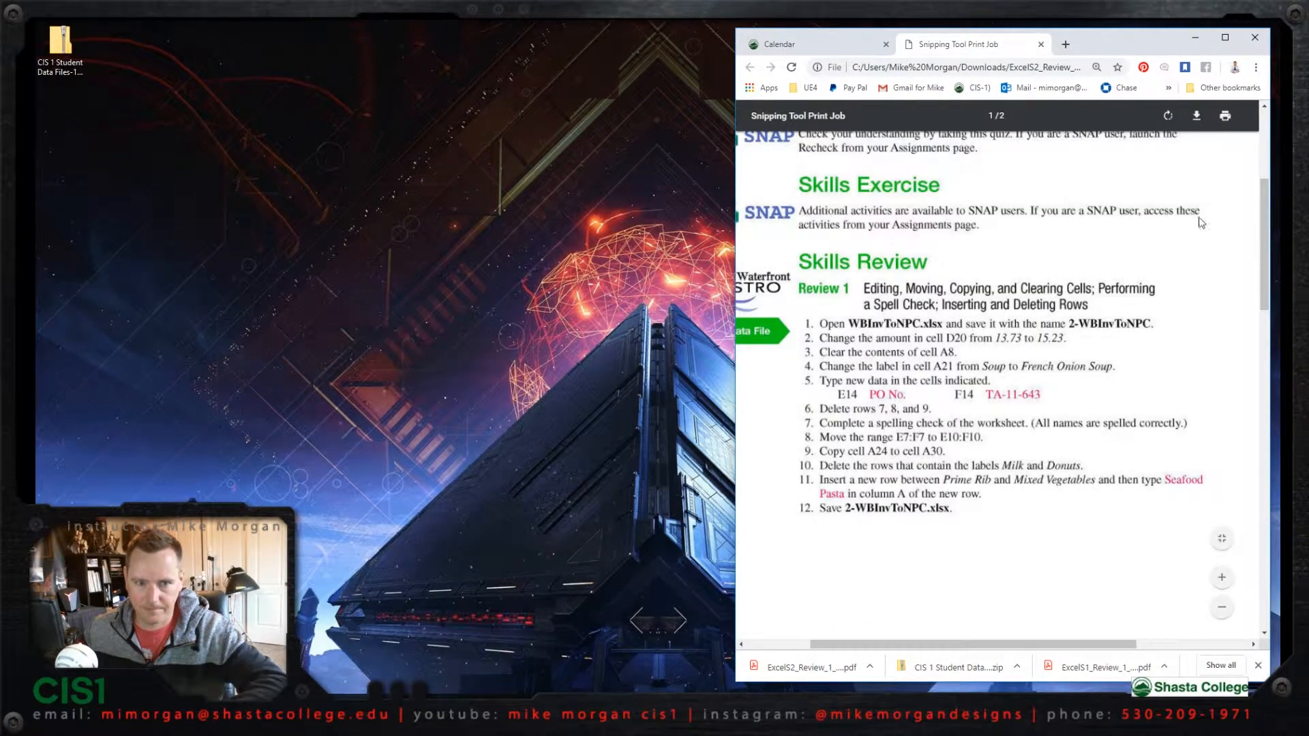
drag(1261, 203, 1257, 379)
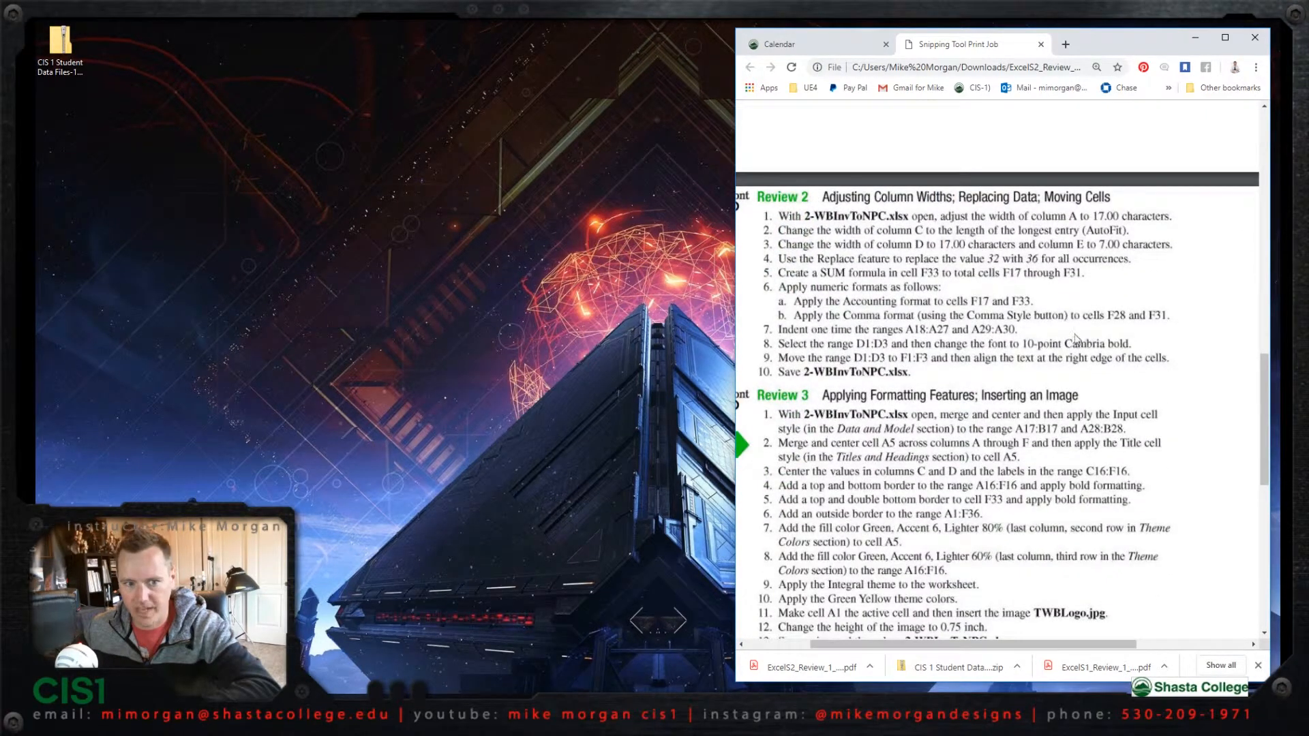
drag(1266, 375, 1251, 218)
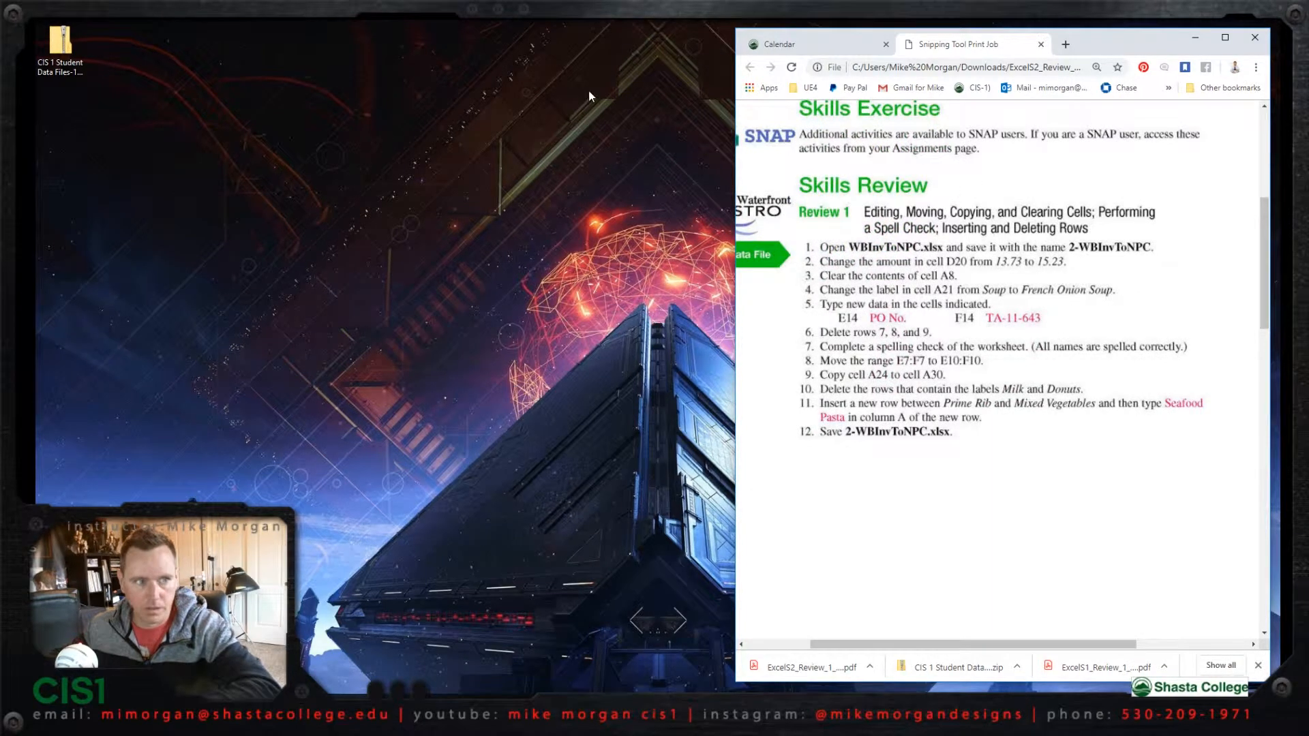
- Open WBInvToNPC.xlsx from the ExcelS2 folder inside the CIS 1 Student Data Files archive on the desktop
double_click(63, 66)
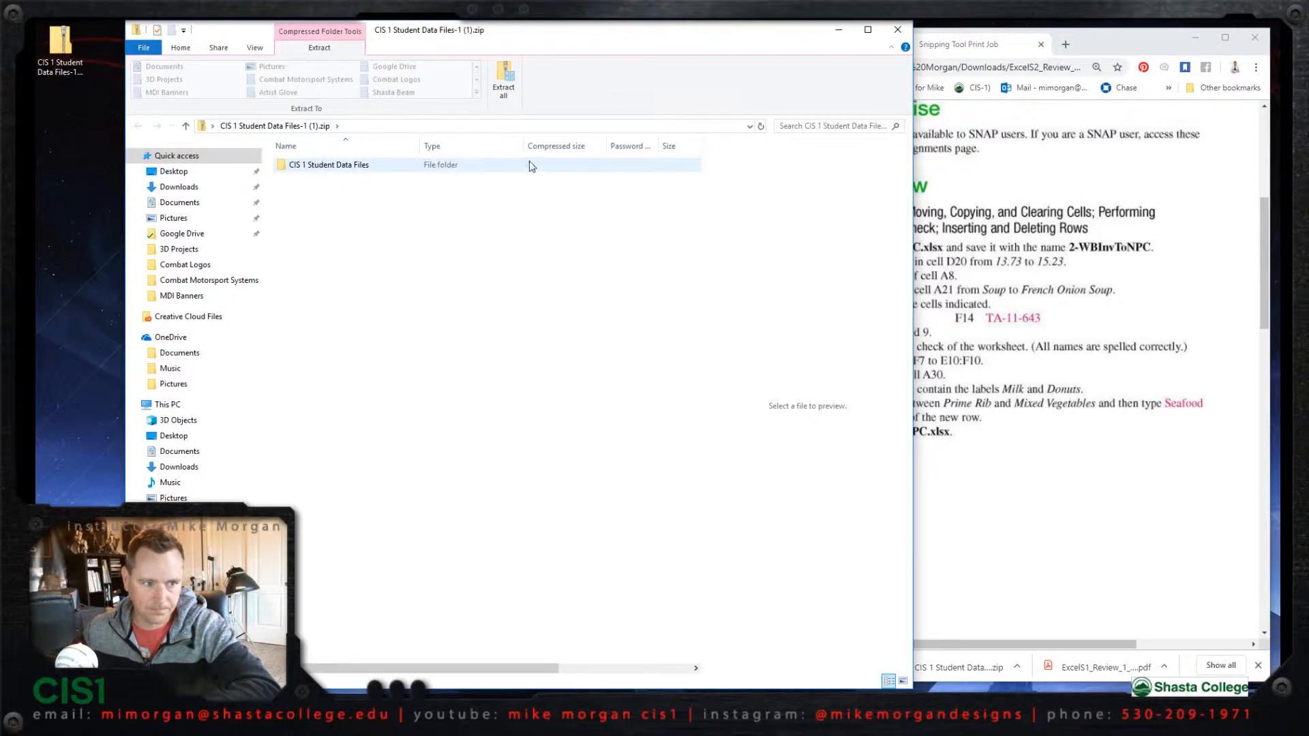
double_click(342, 167)
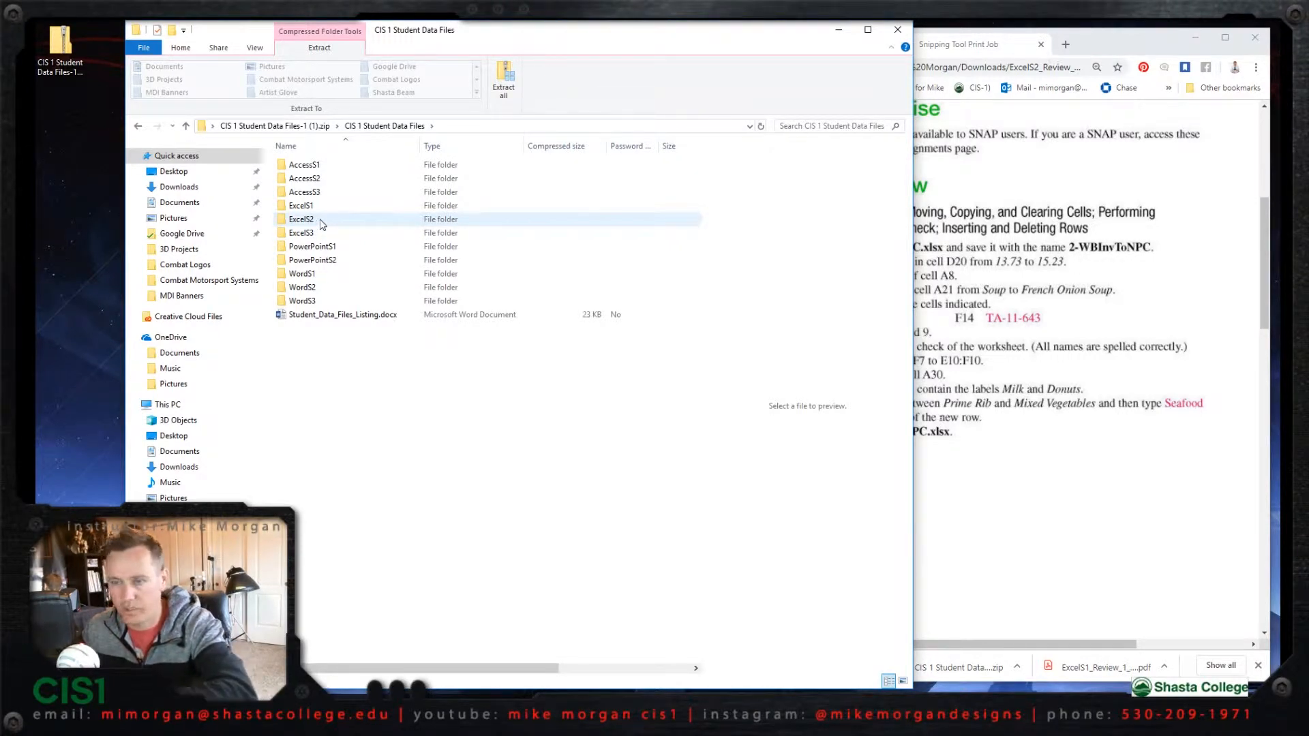
click(321, 224)
double_click(322, 223)
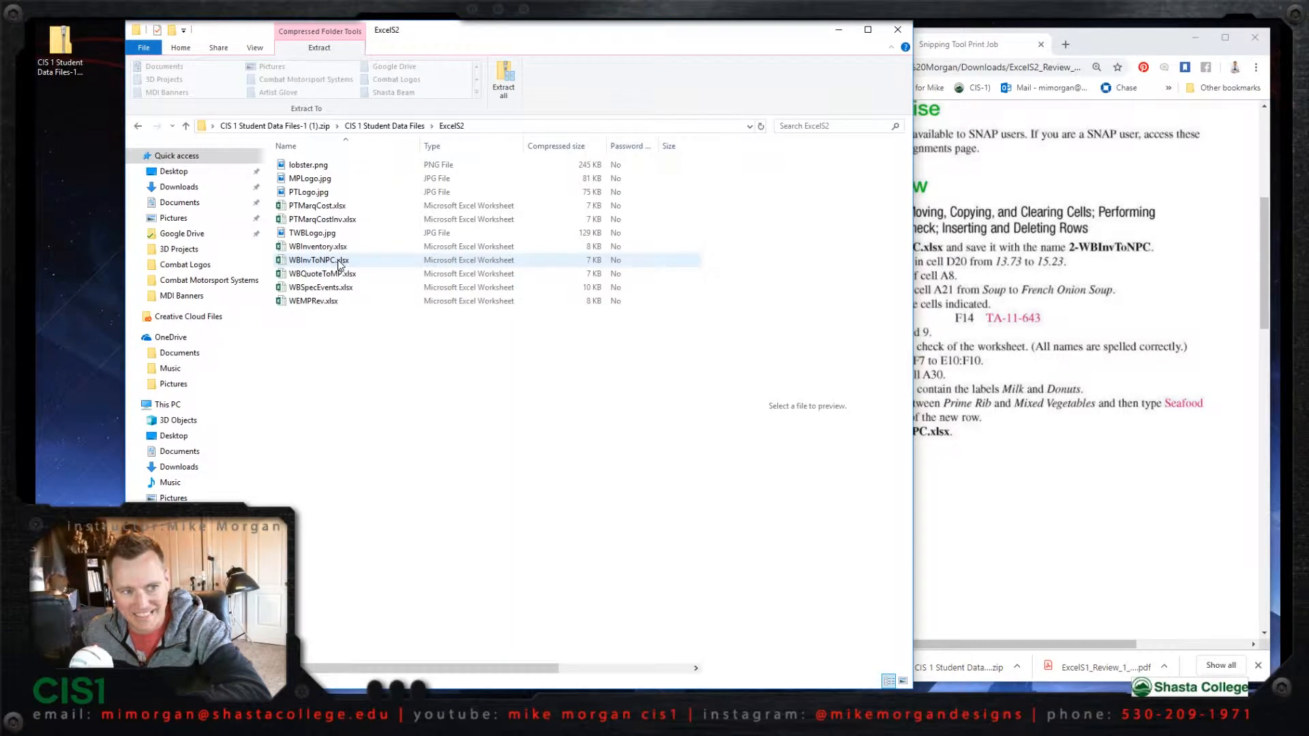
click(325, 264)
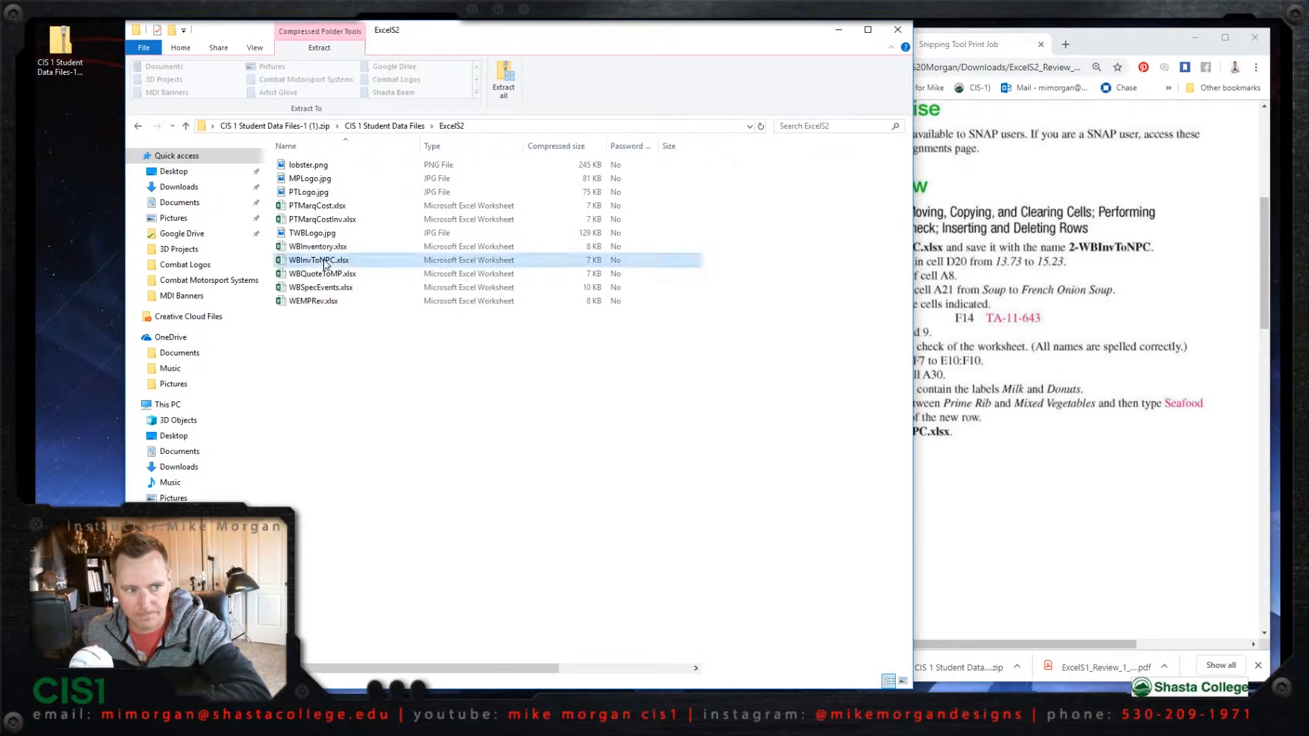
double_click(324, 263)
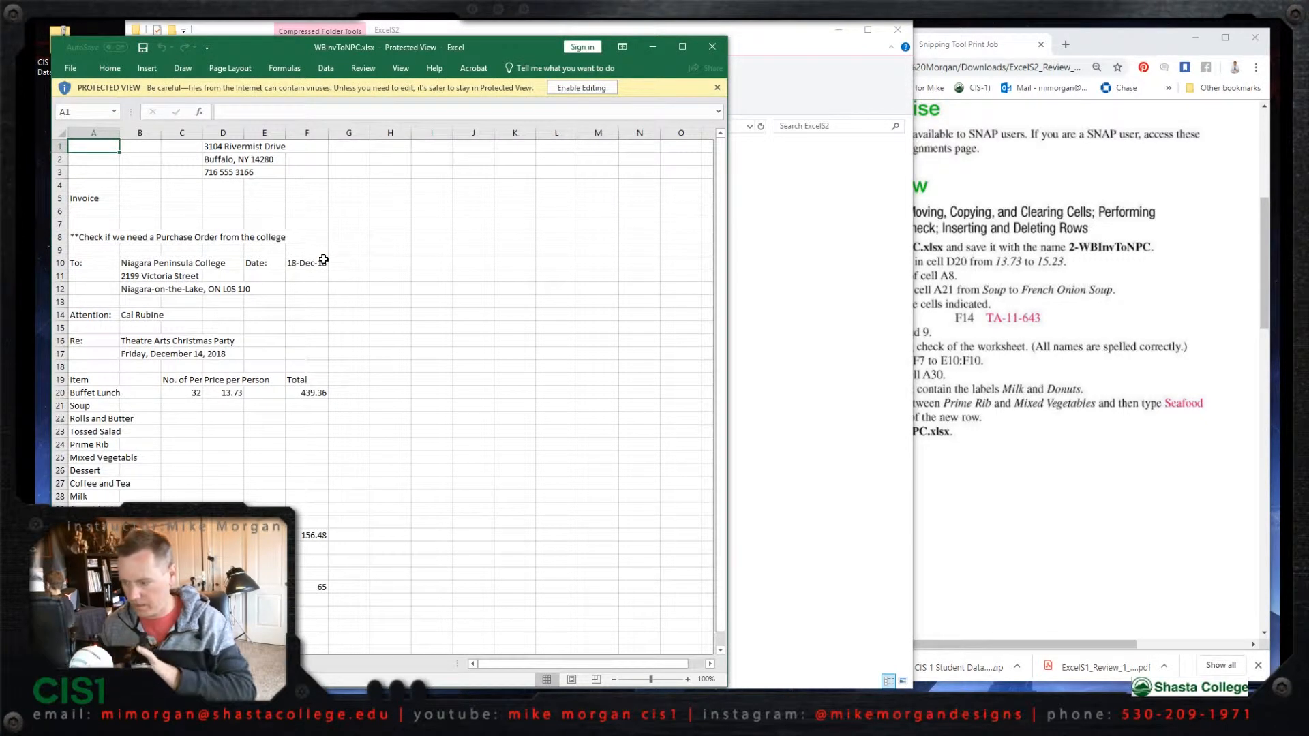
- Enable editing of the workbook, then close the archive folder and place the workbook window beside the review instructions
click(585, 88)
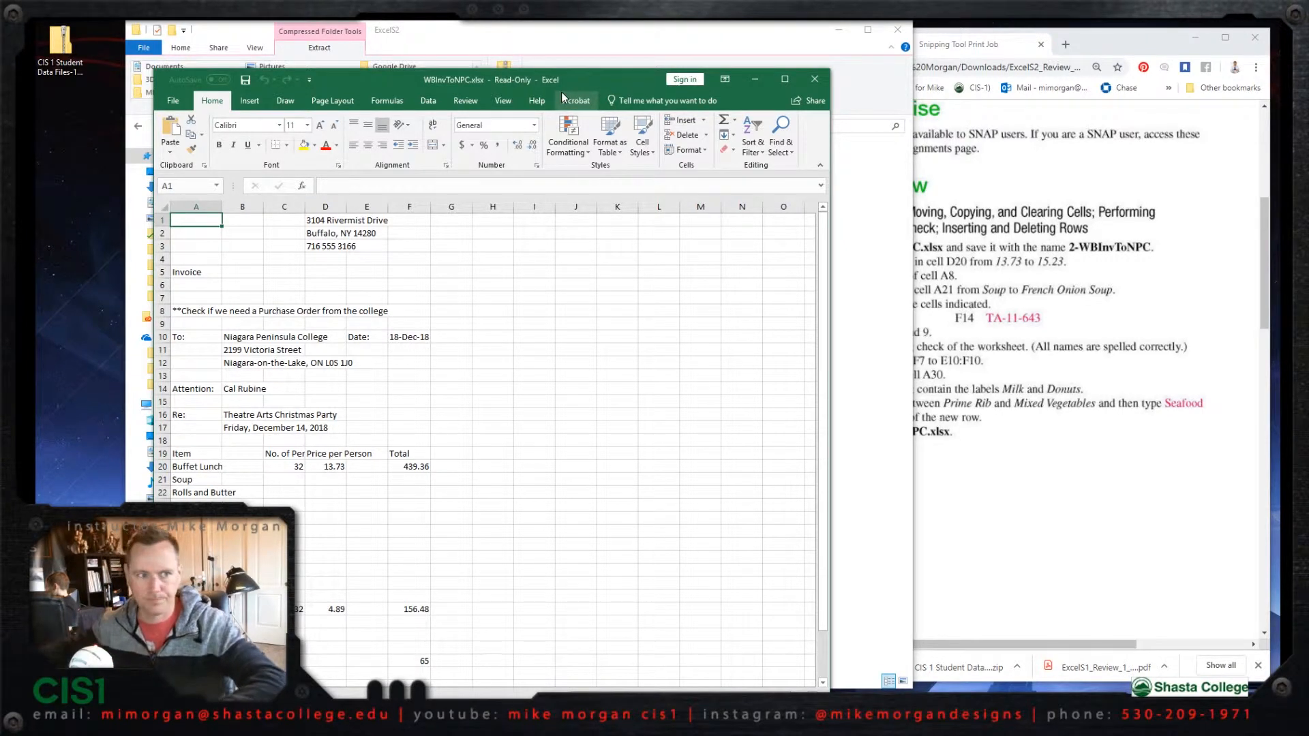
click(897, 31)
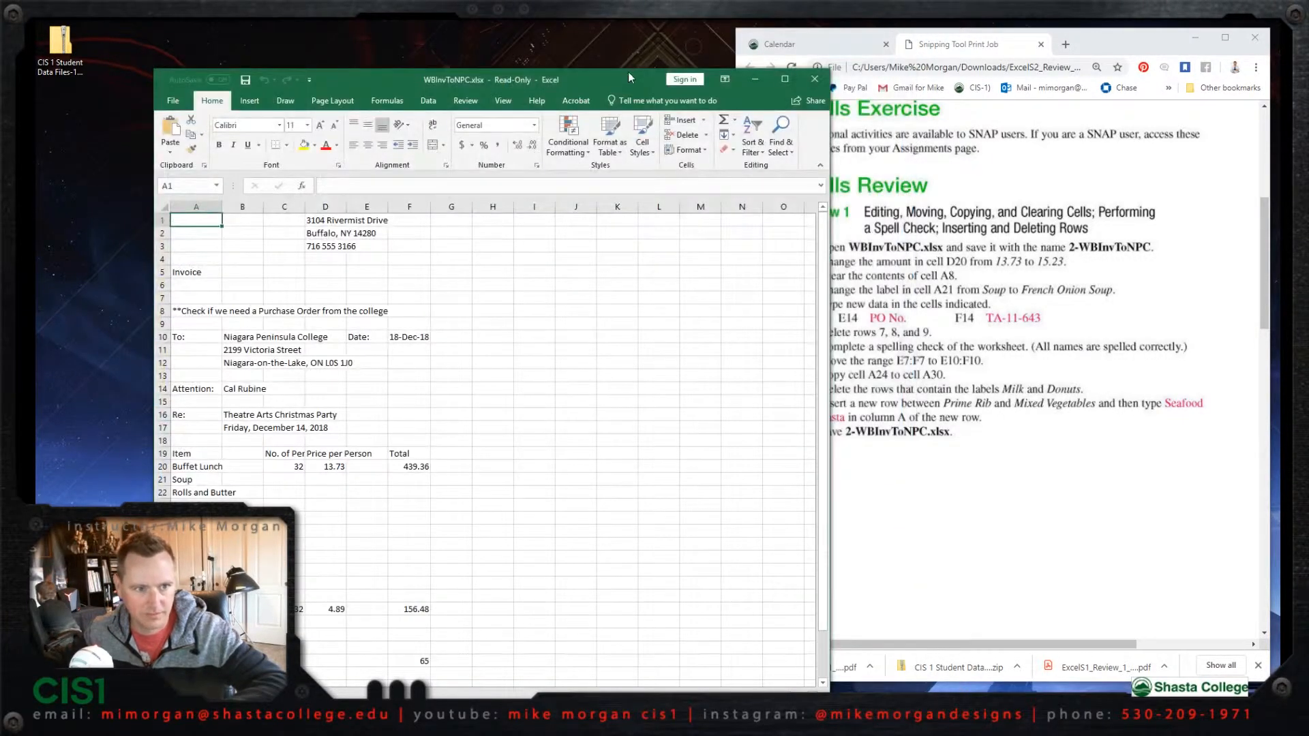
drag(627, 76, 530, 34)
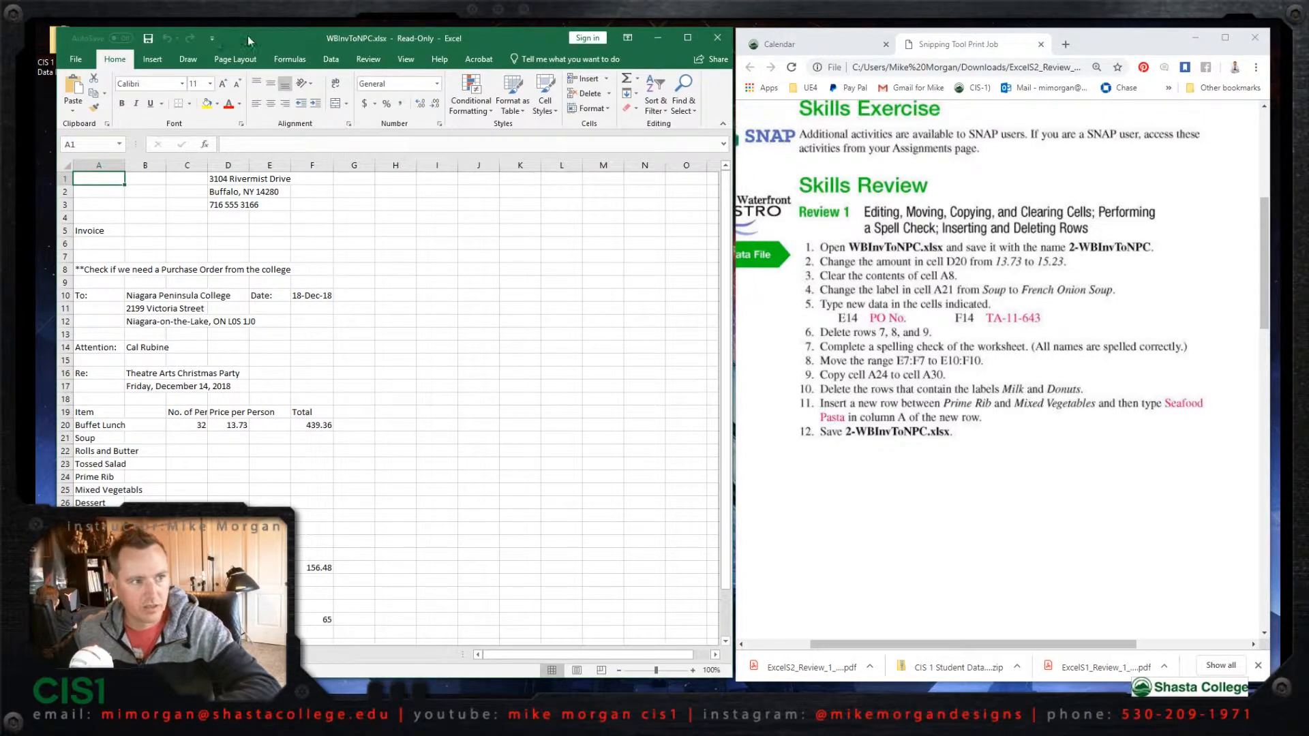
- Save the workbook to the Desktop as 2-WBInvToNPC.xlsx, replacing the existing file of that name
click(77, 60)
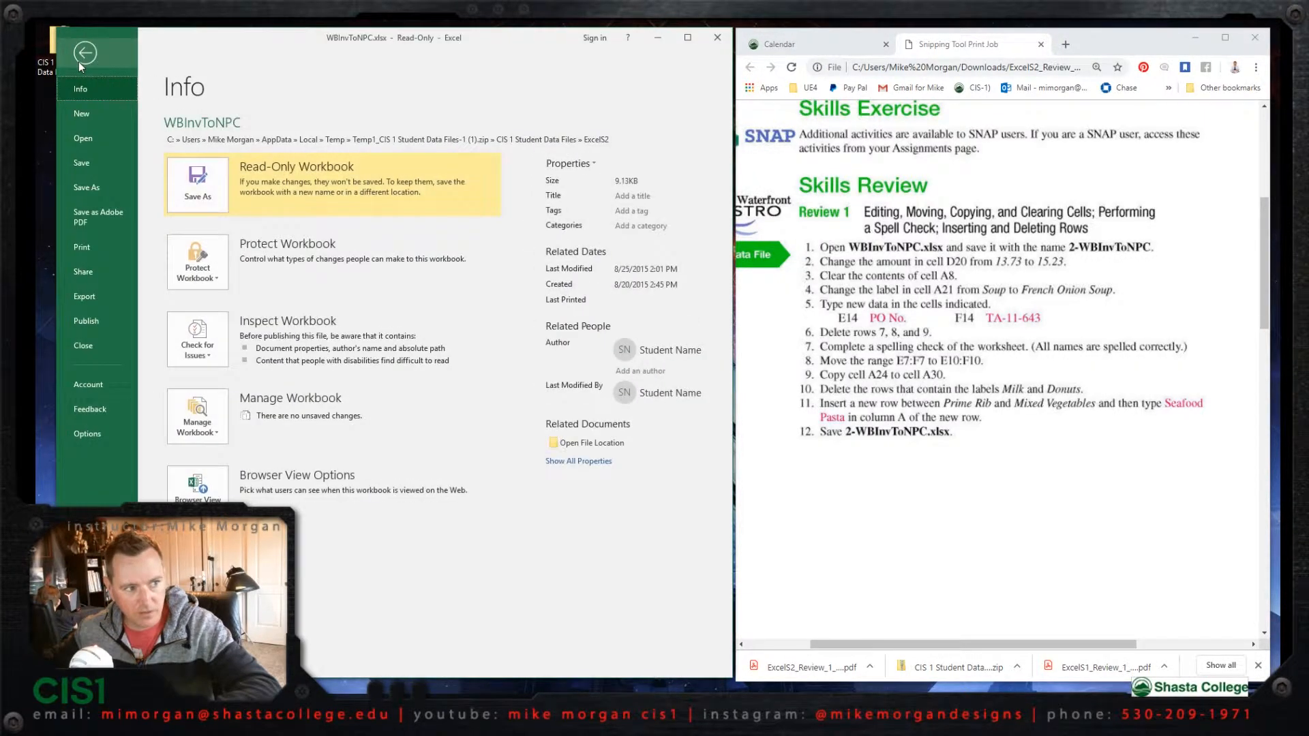
click(88, 186)
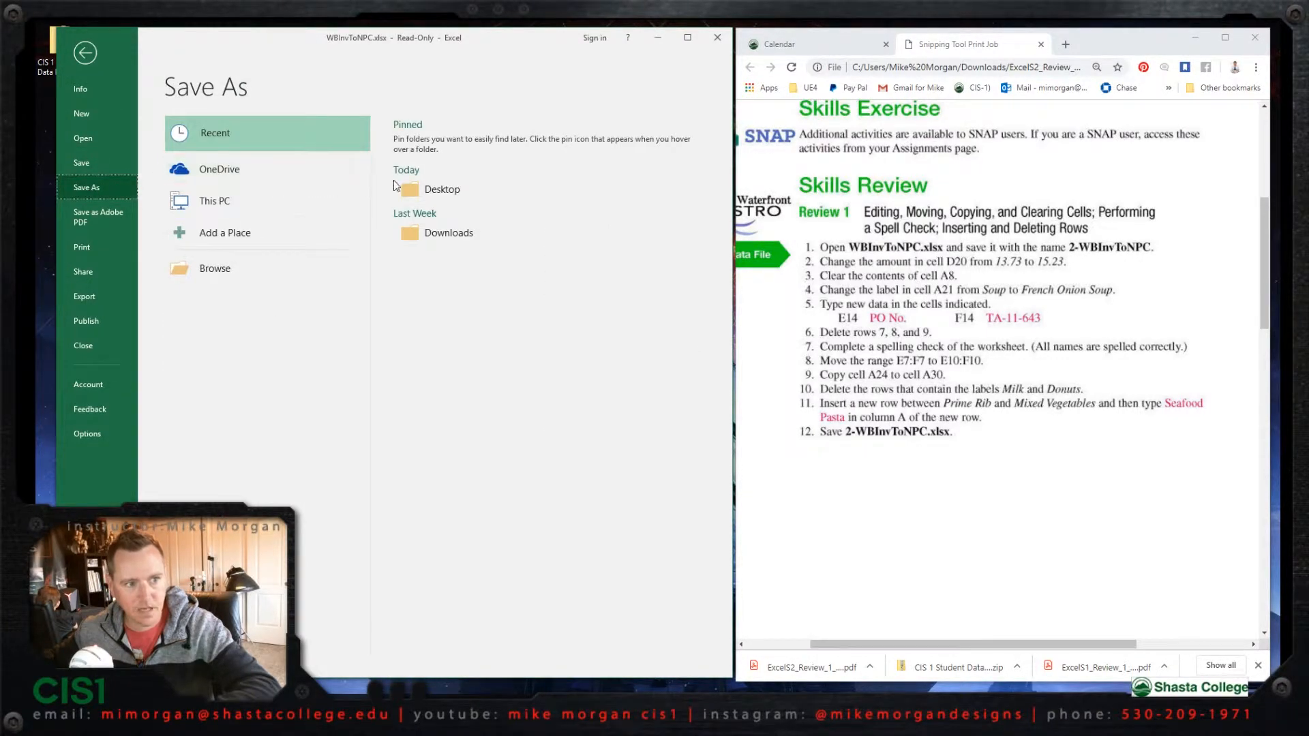
click(427, 191)
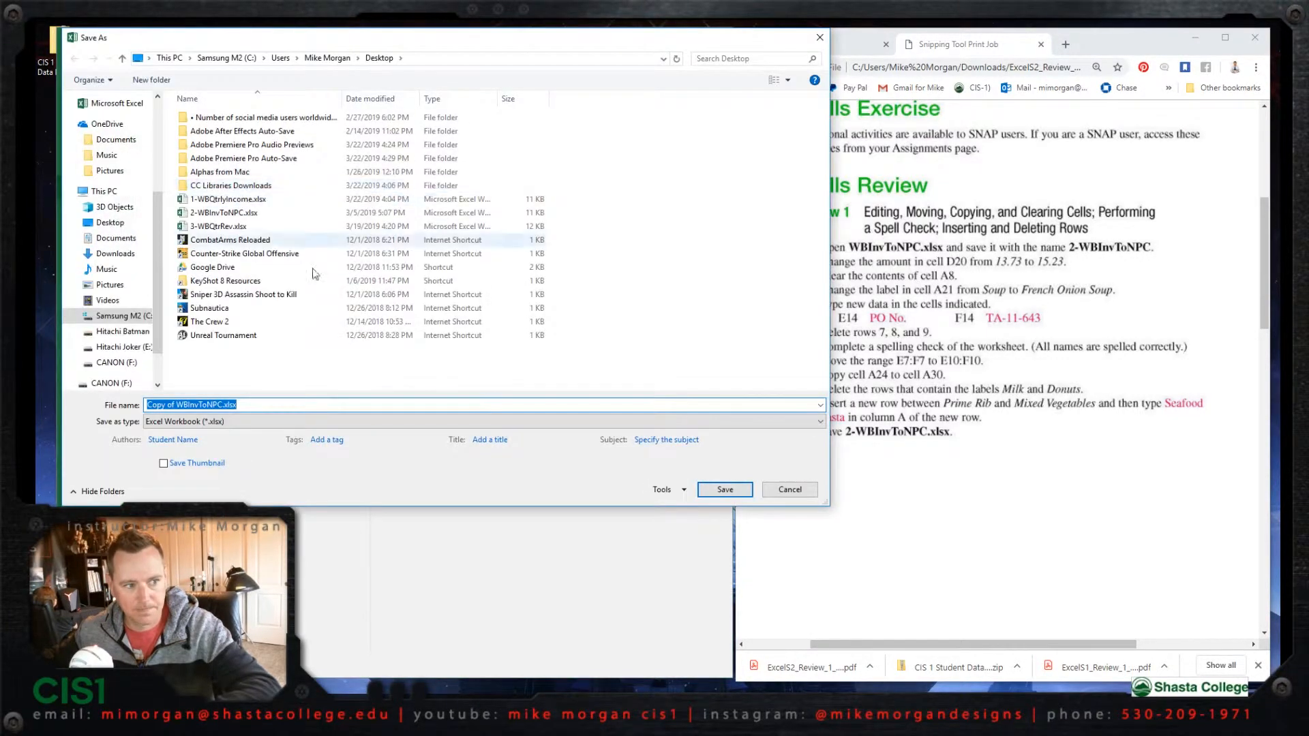
drag(176, 403, 133, 409)
text(2-)
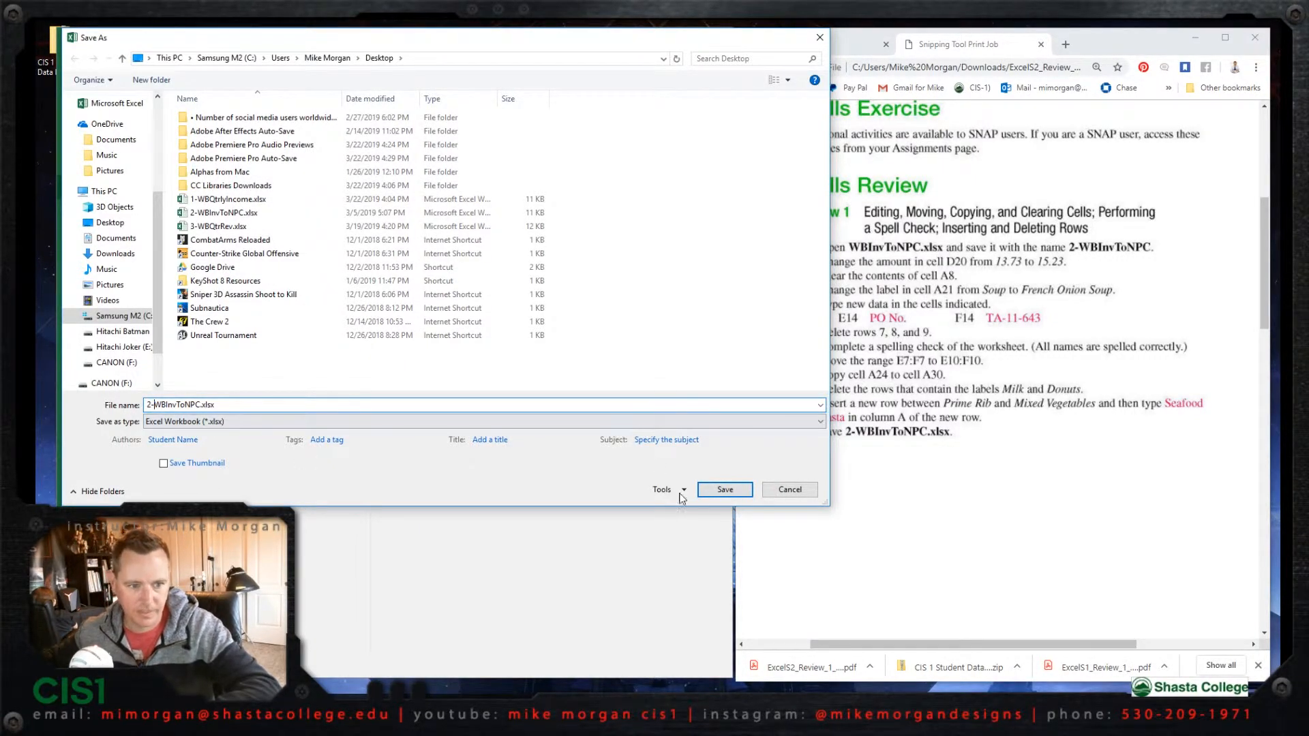
click(725, 490)
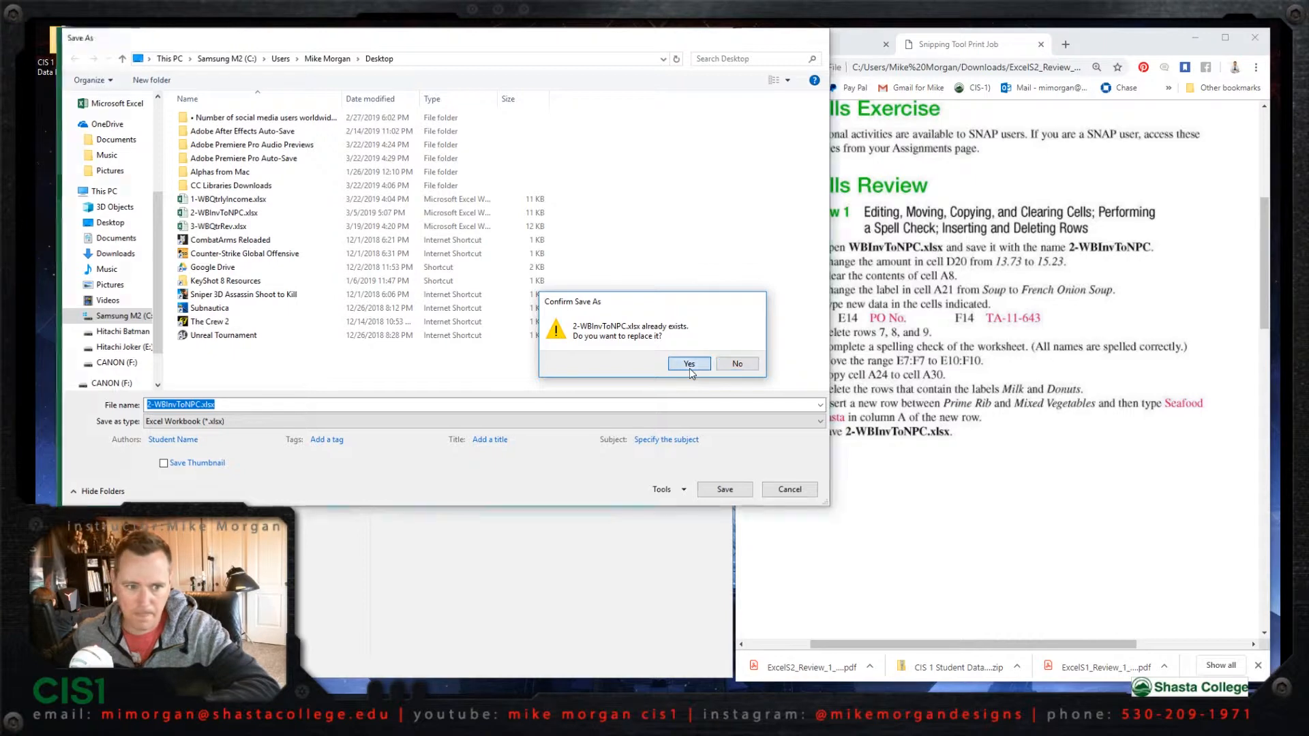
click(689, 363)
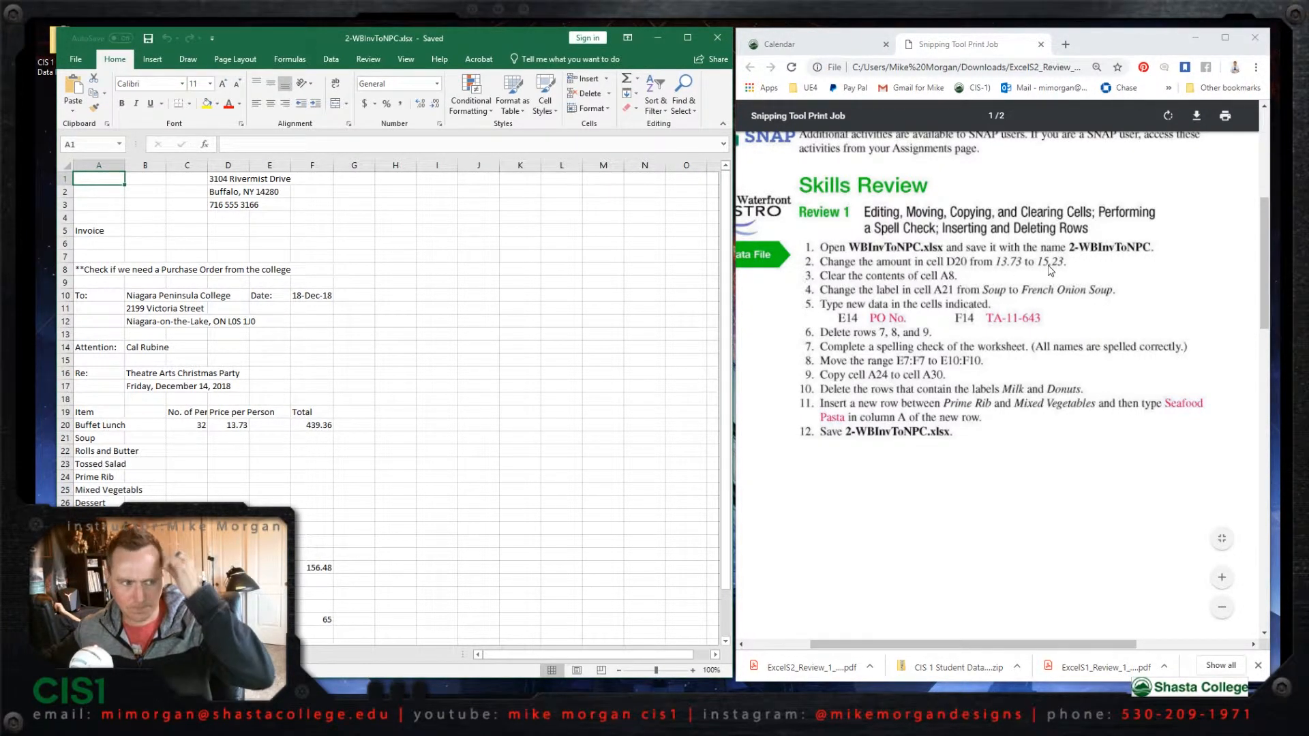
- Set the Buffet Lunch price per person in cell D20 to 15.23
click(240, 426)
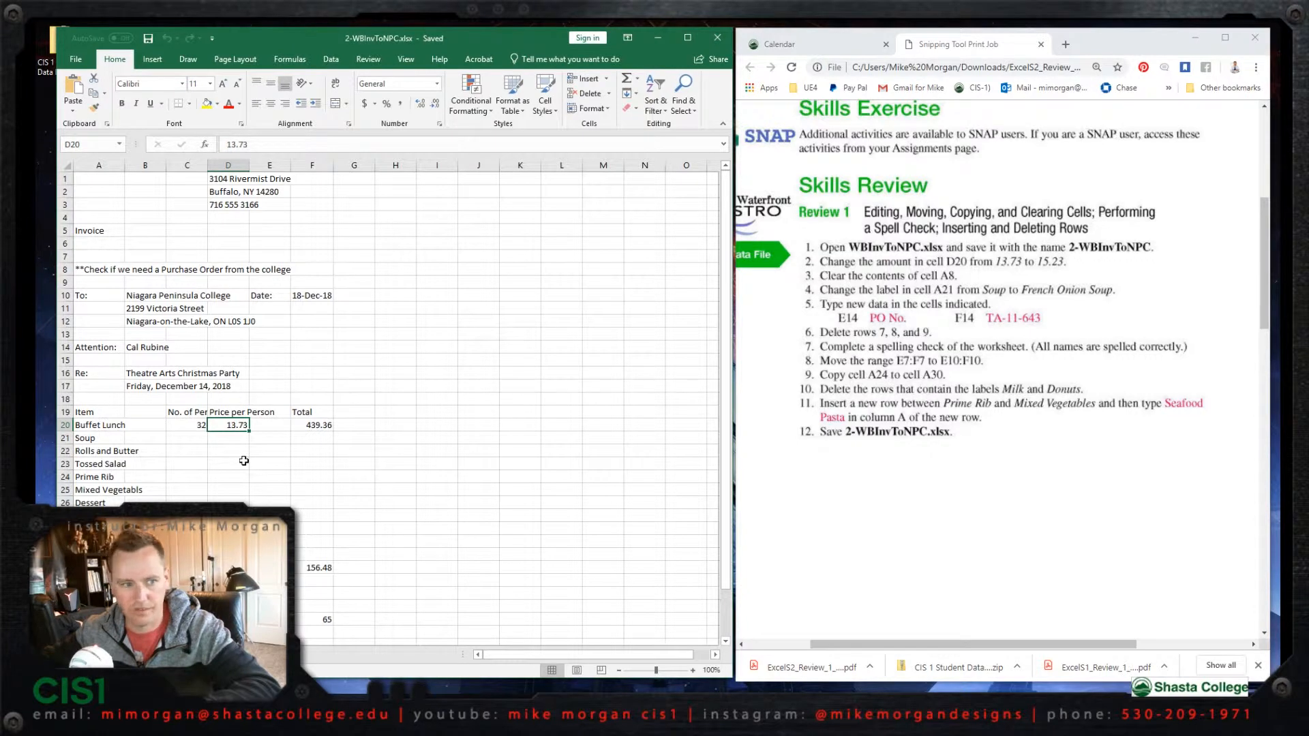
text(15)
key(Return)
double_click(237, 421)
text(.)
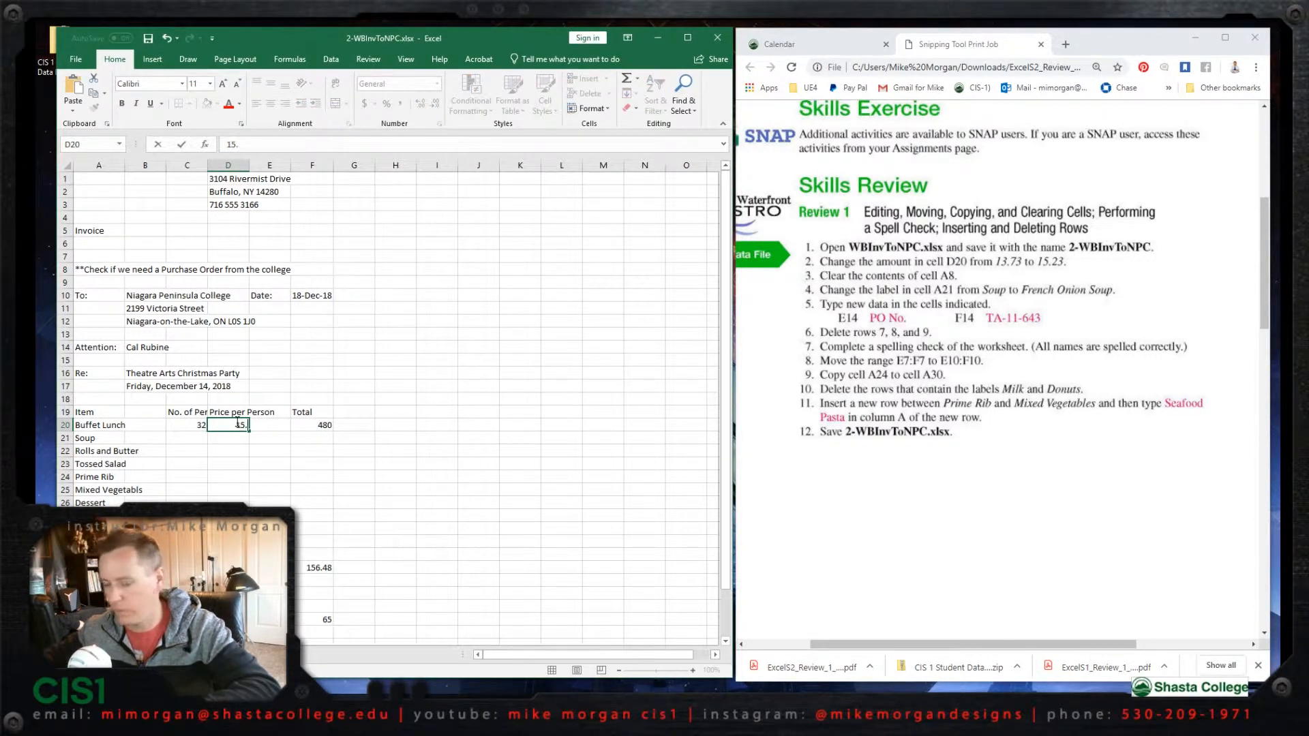
text(23)
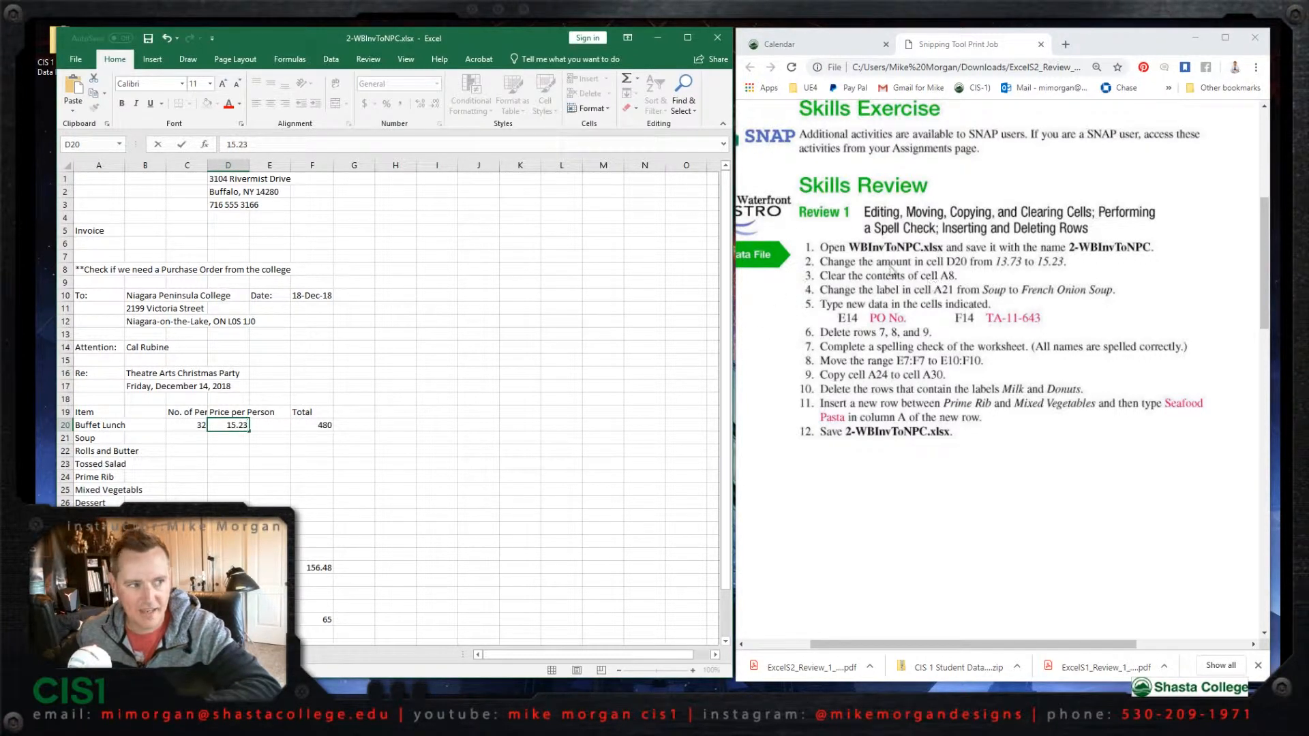
- Clear the contents of cell A8, the note about the college's Purchase Order
click(103, 165)
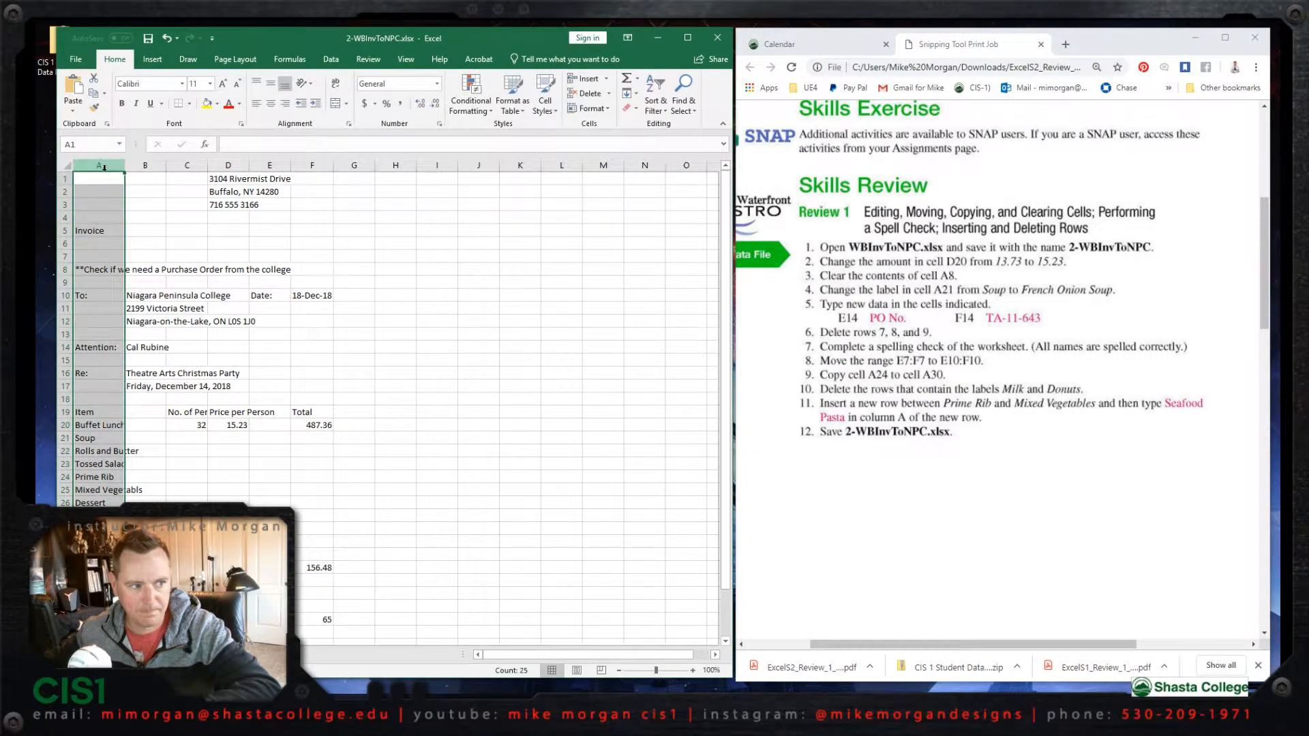
click(99, 273)
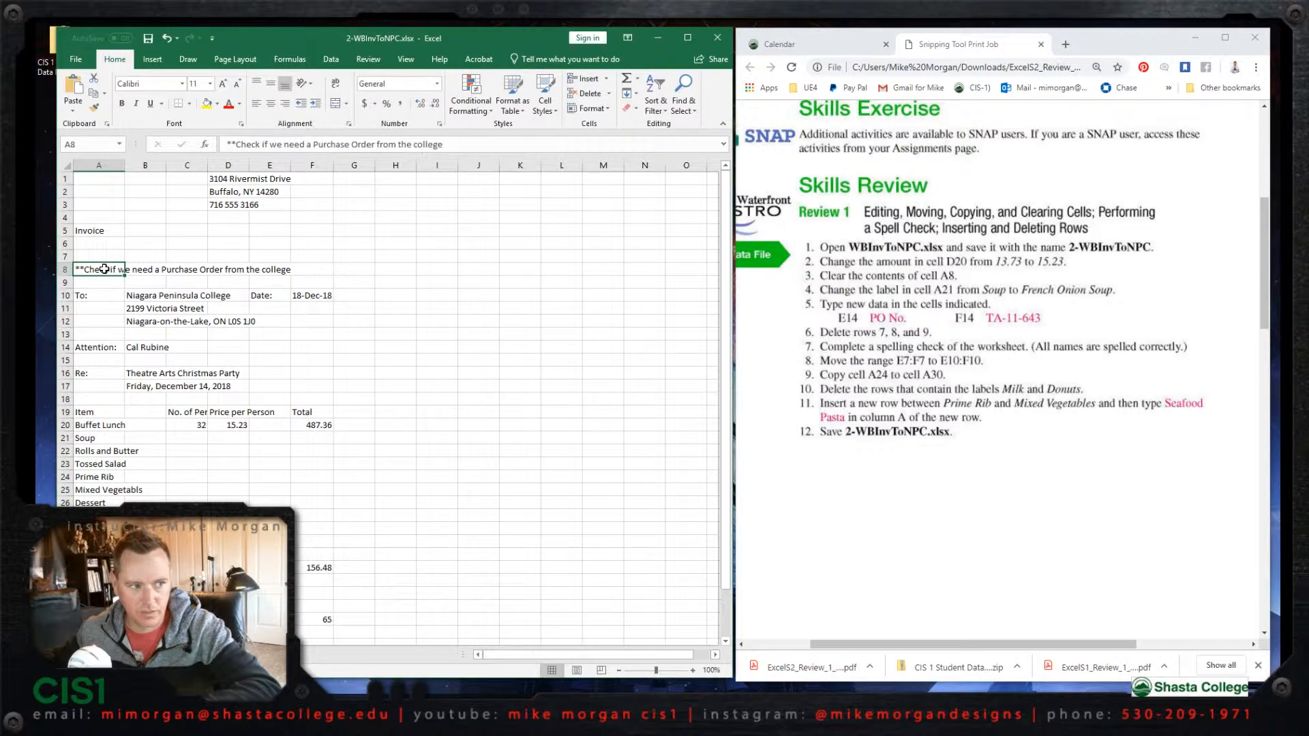
right_click(105, 271)
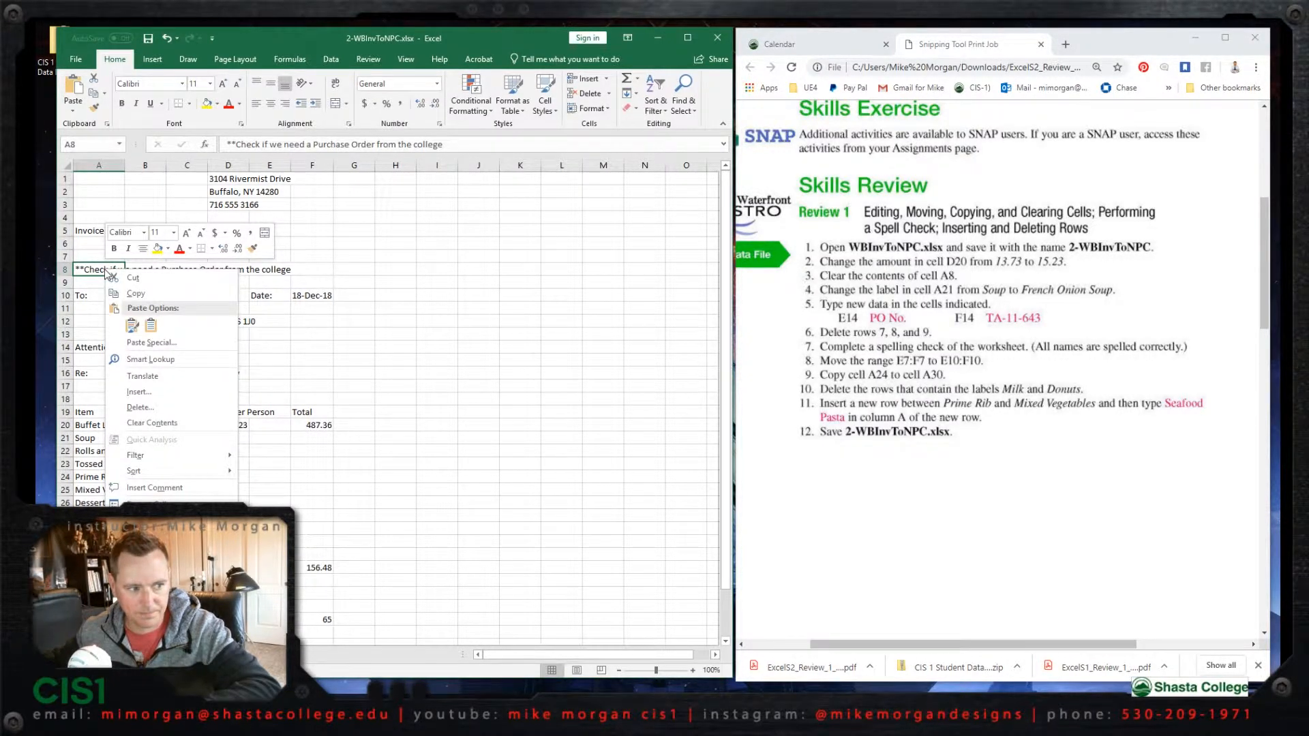
click(165, 425)
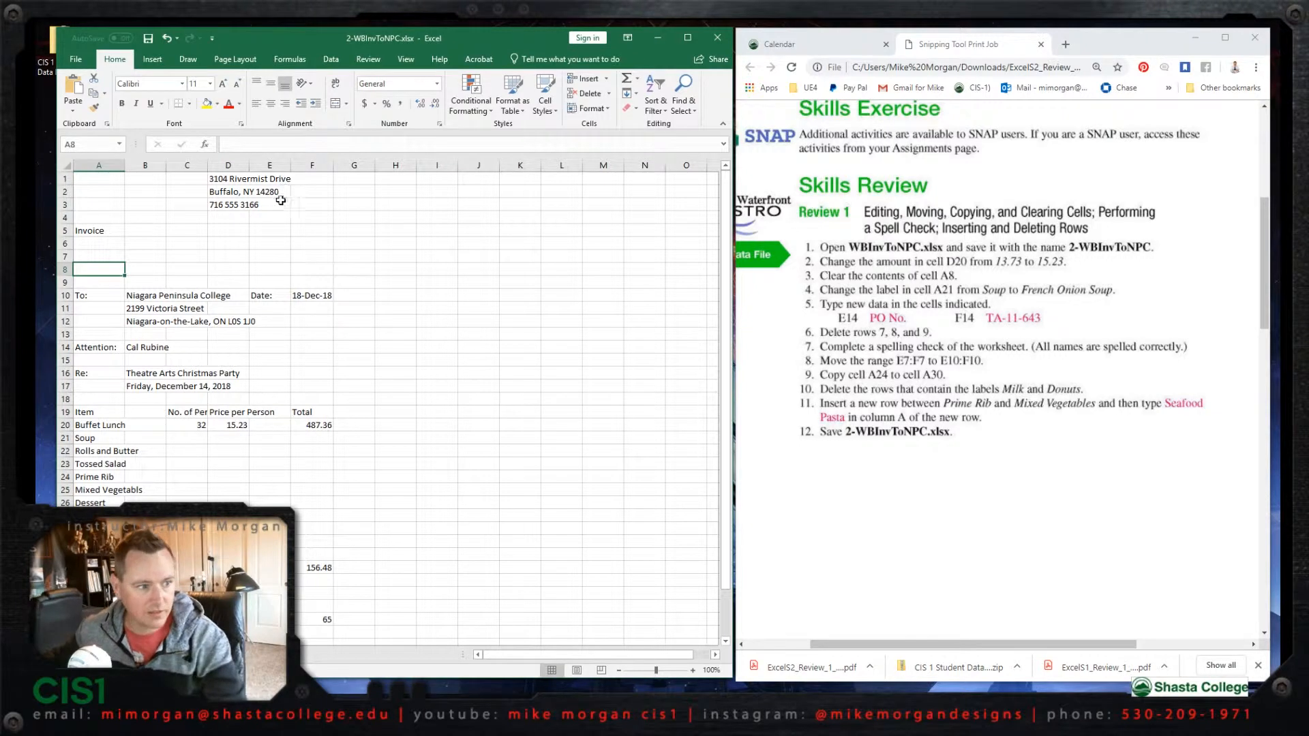
- Change the label in cell A21 to French Onion Soup
click(106, 439)
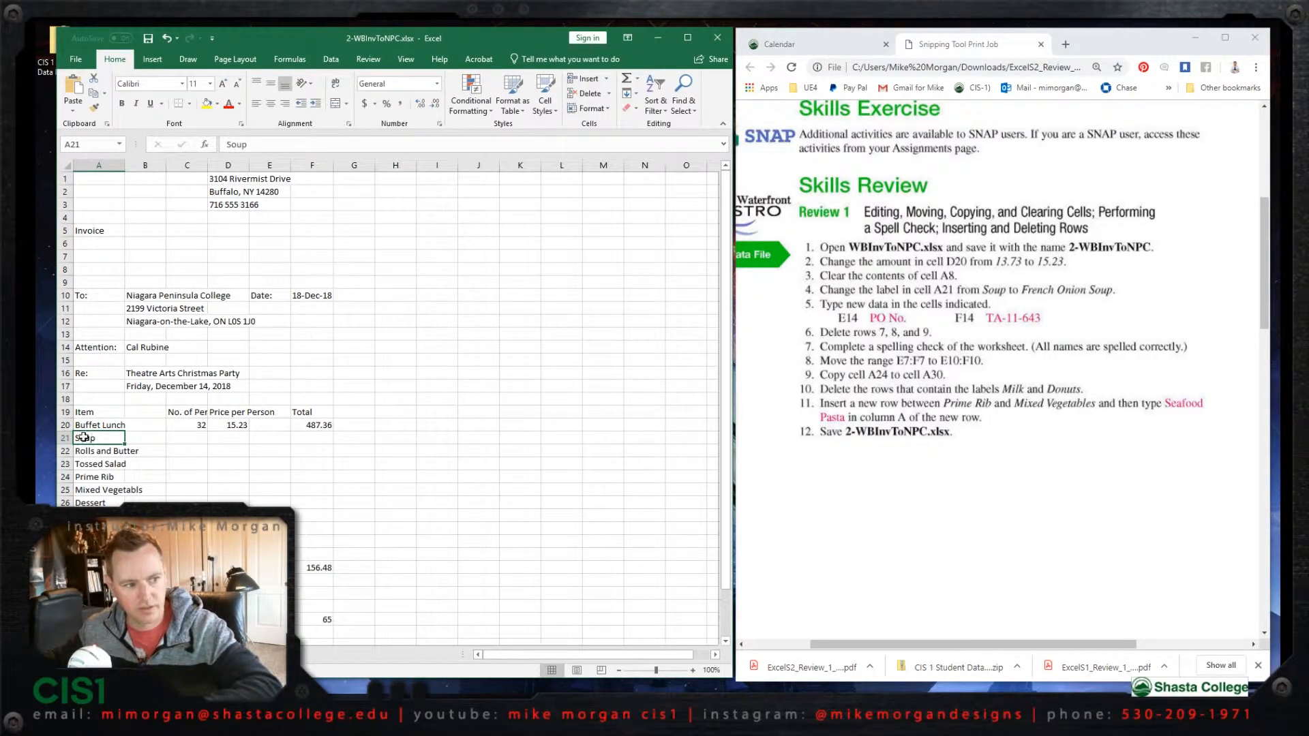
text(French Onion)
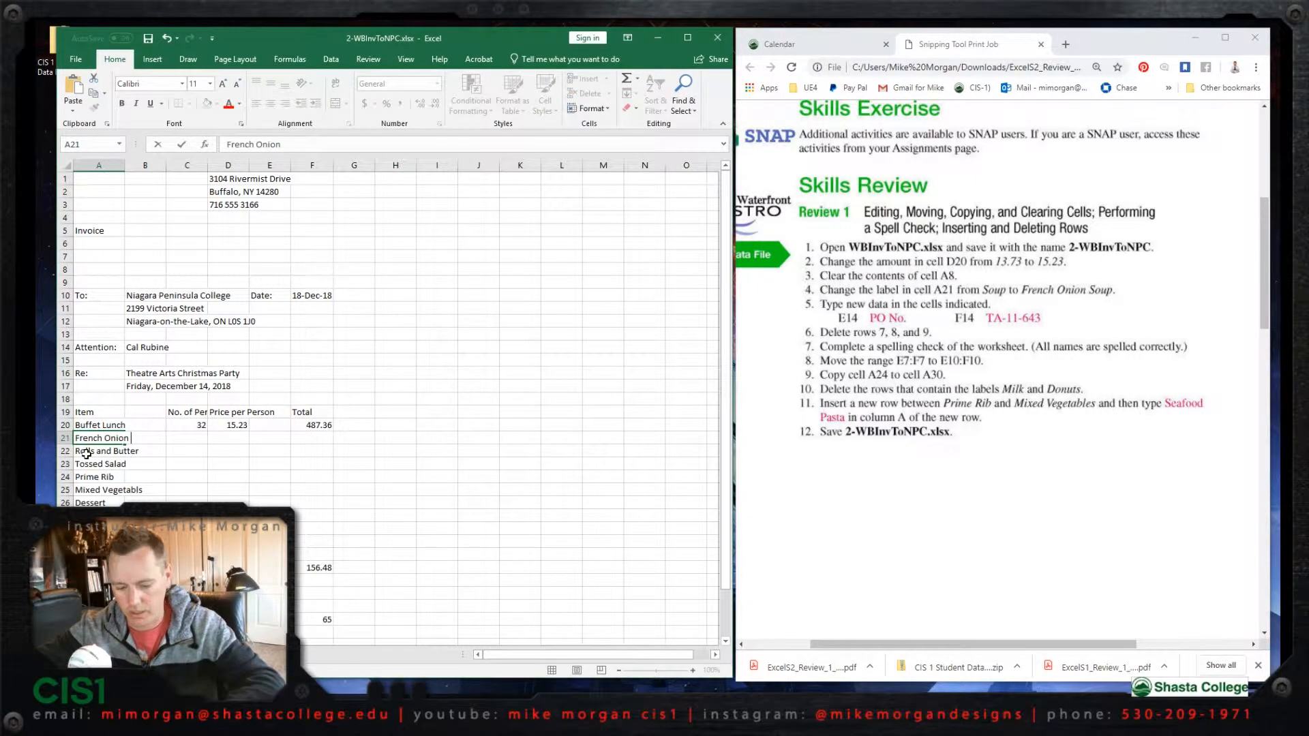
text(Sou)
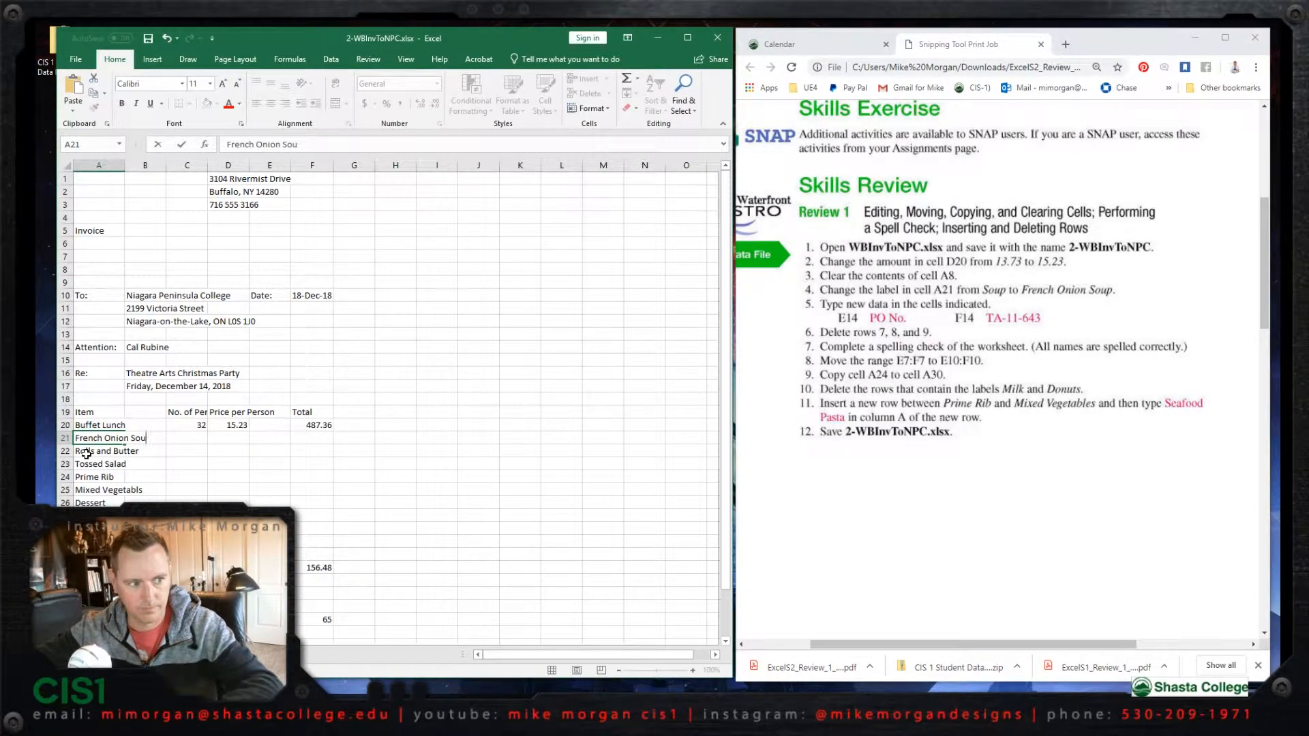
text(p)
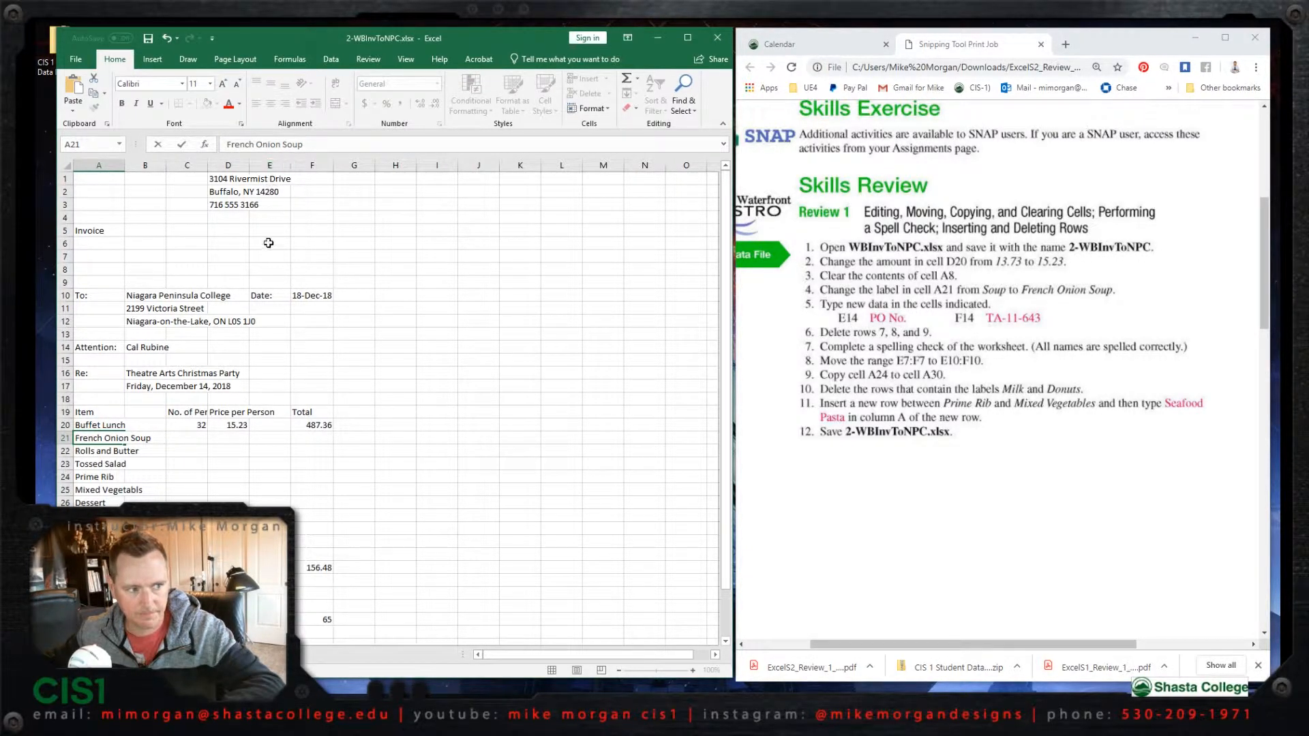
- Enter the label PO No. in cell E14 and the purchase order number from the instructions in cell F14
click(267, 349)
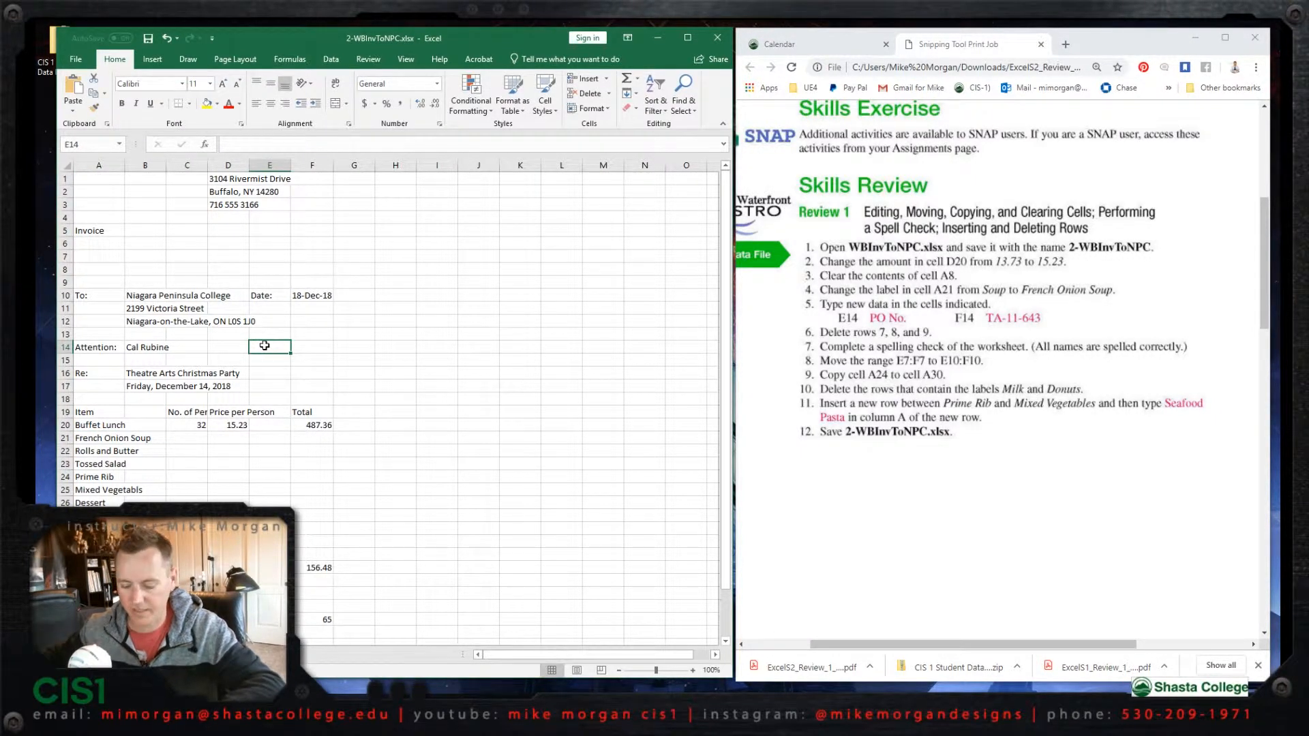
text(PO)
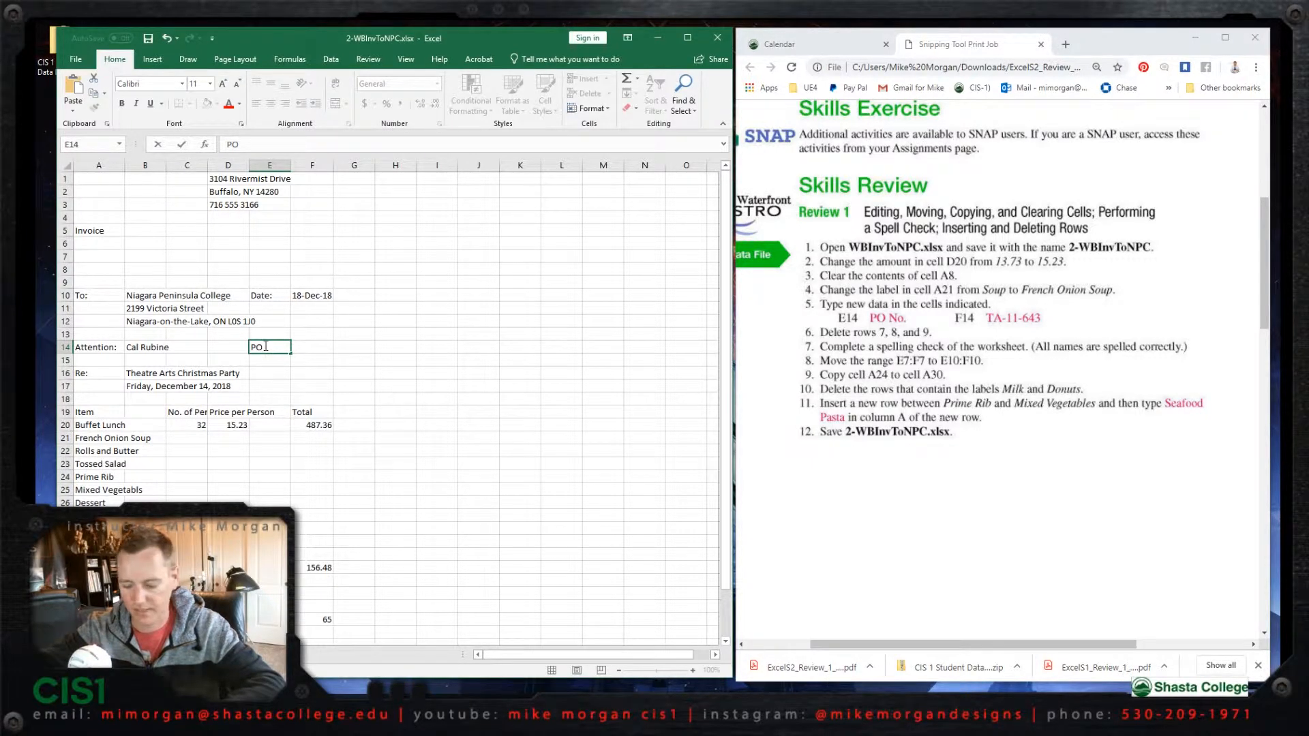
text( N)
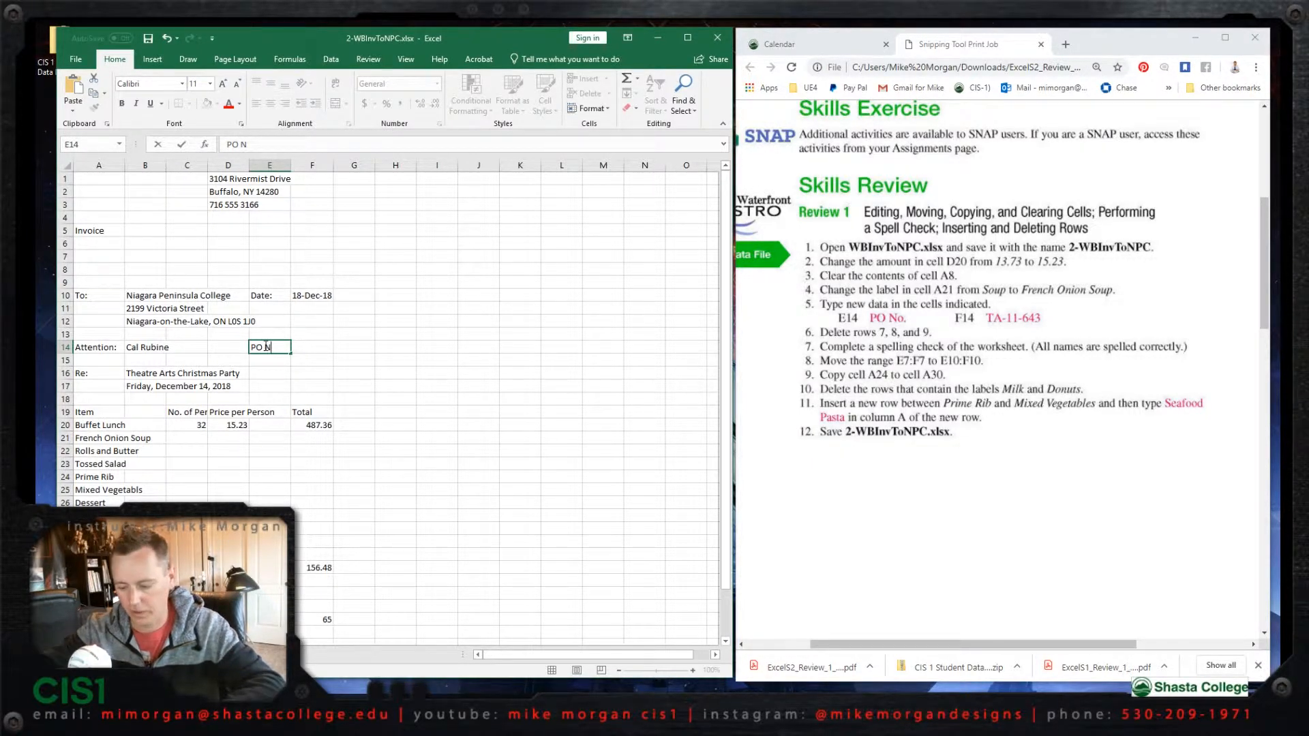
text(o.)
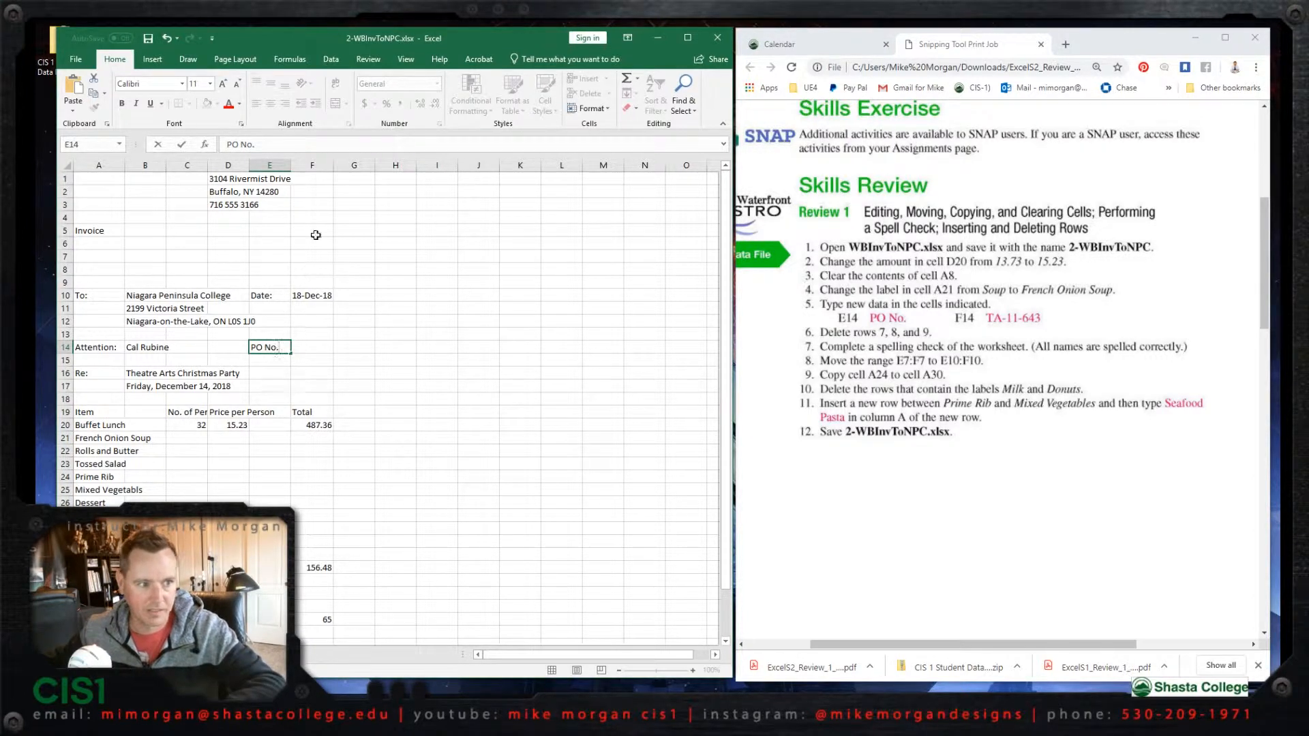
click(311, 347)
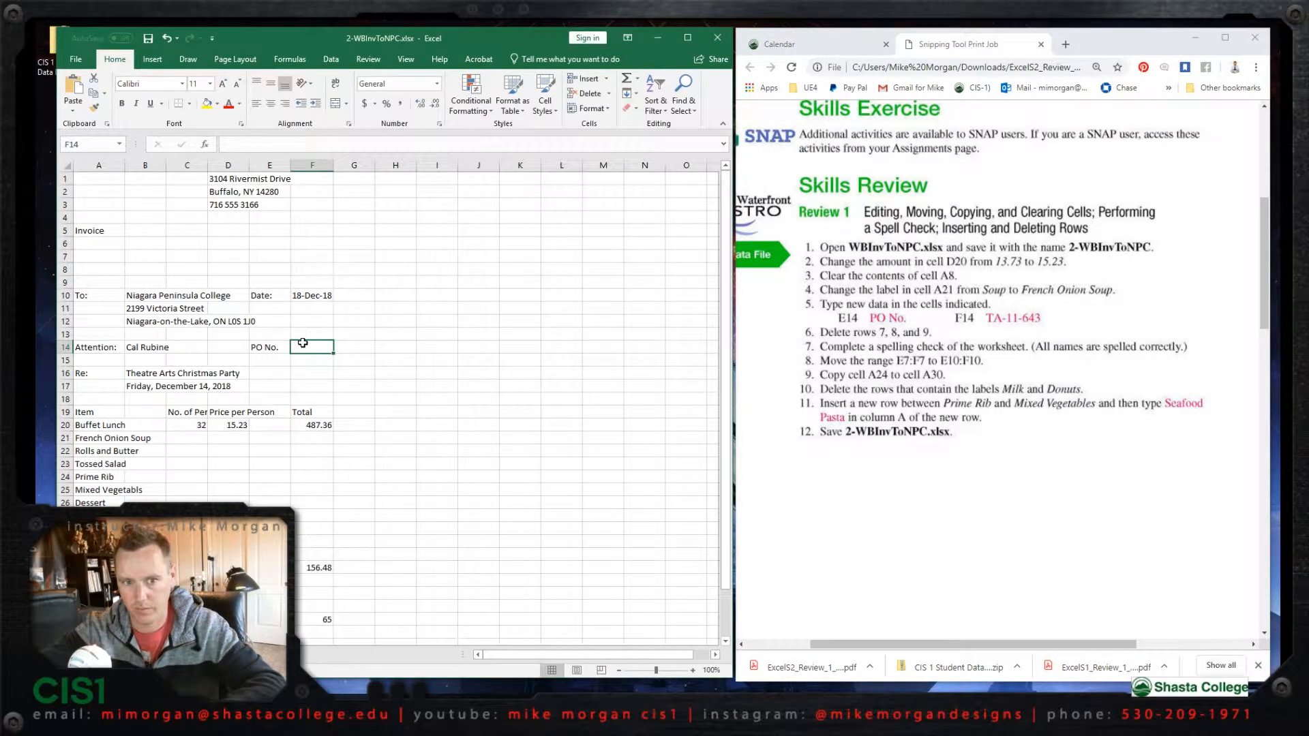
text(TA-11-)
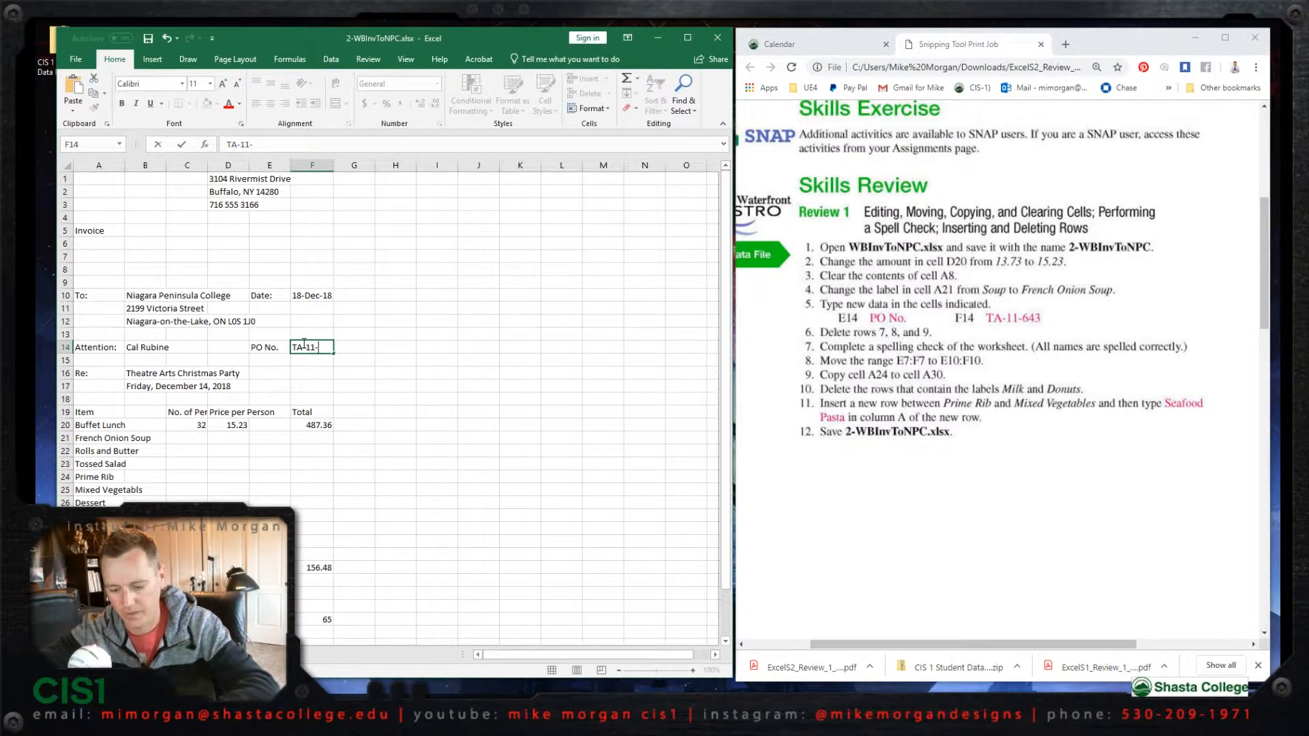
text(643)
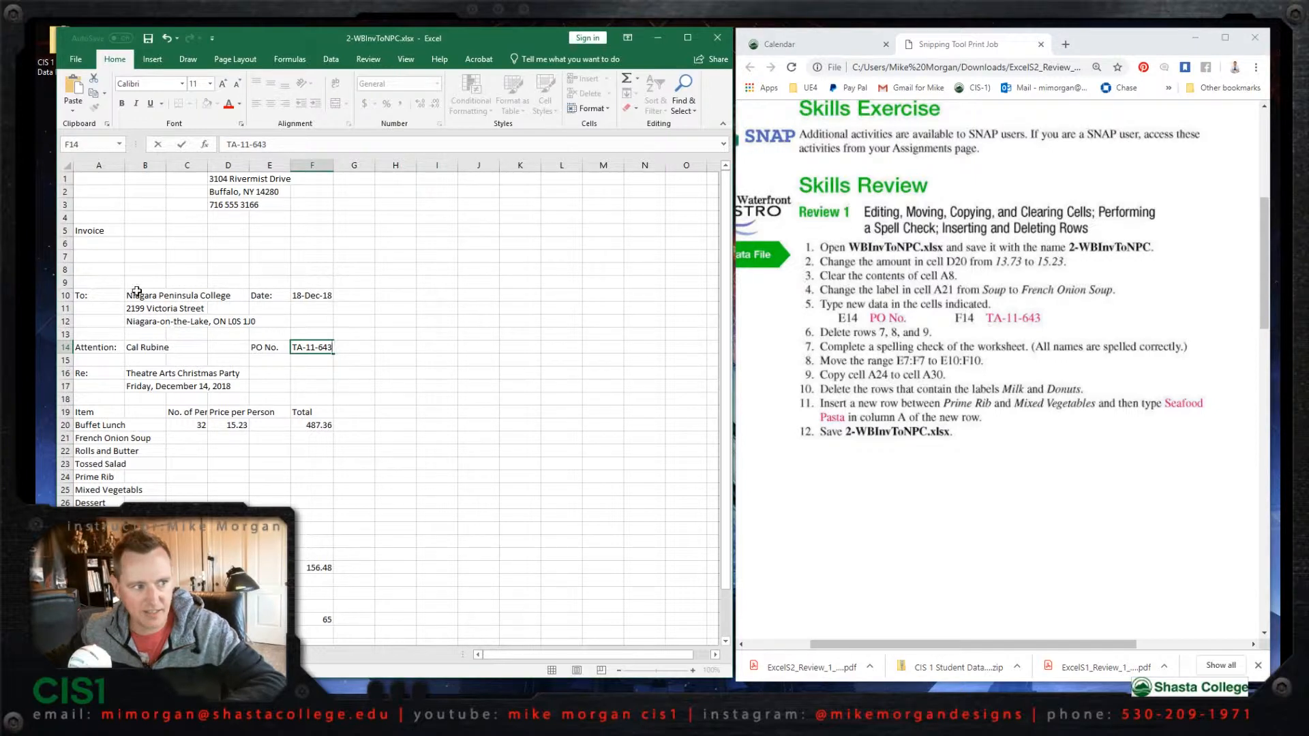
- Delete rows 7, 8 and 9 from the invoice worksheet
click(64, 256)
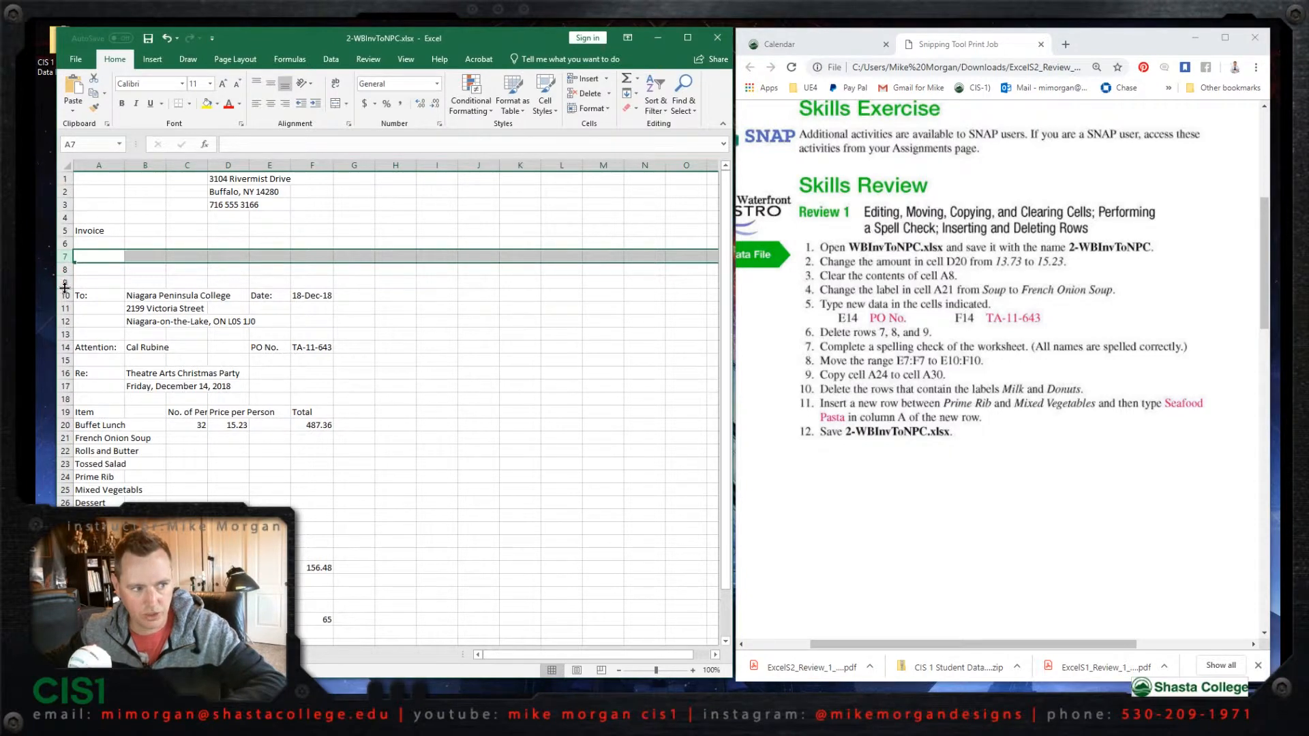
shift+click(65, 282)
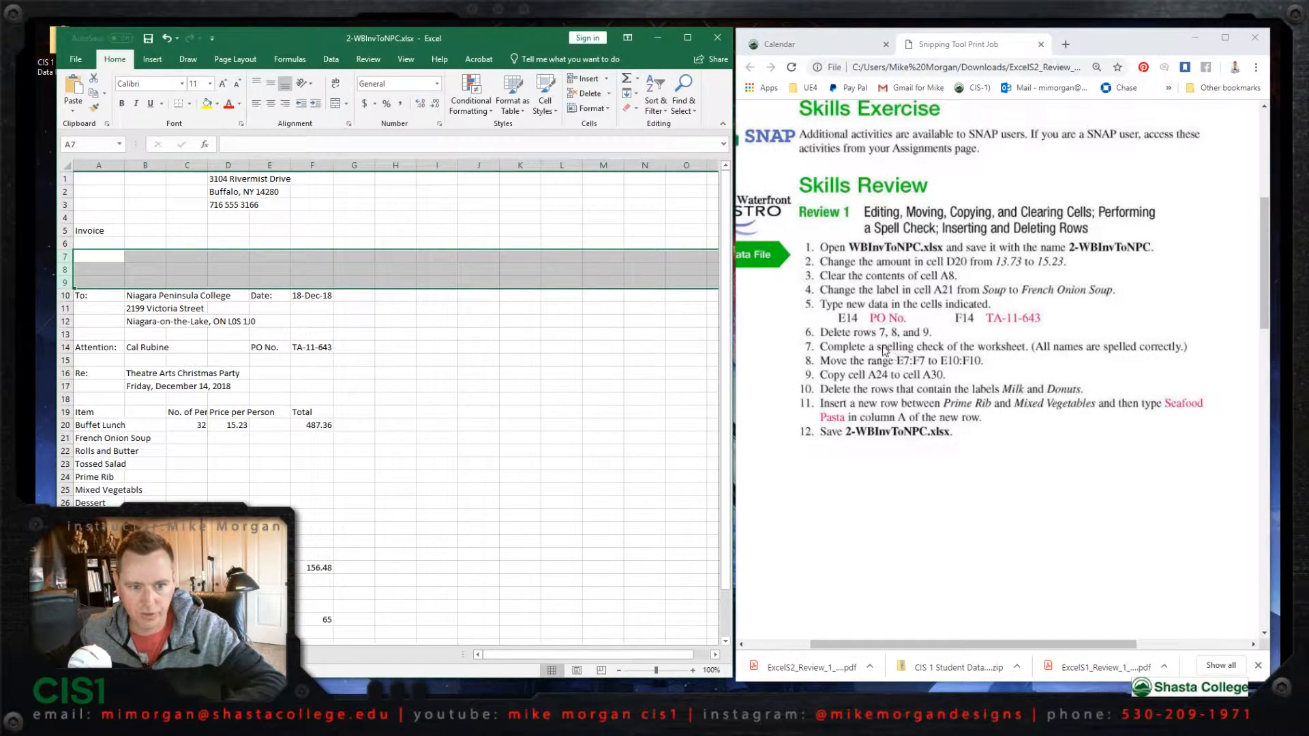
right_click(72, 273)
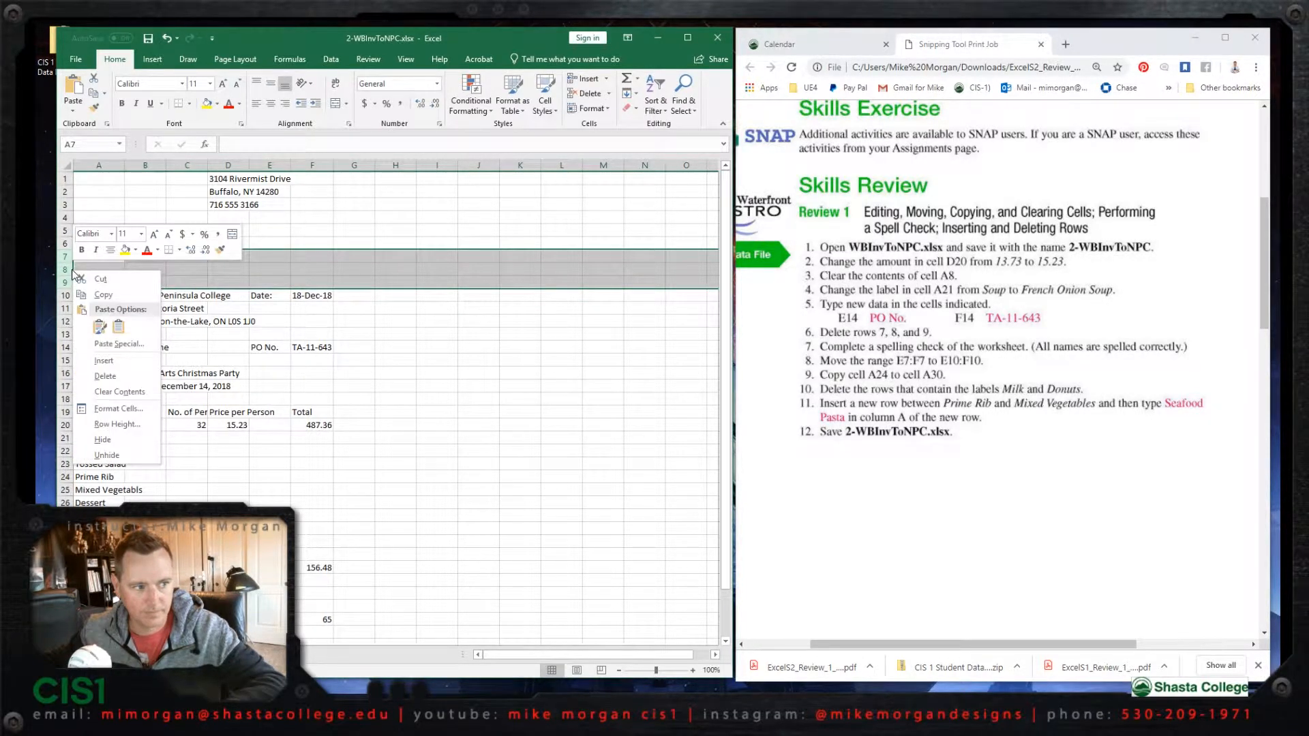
click(118, 378)
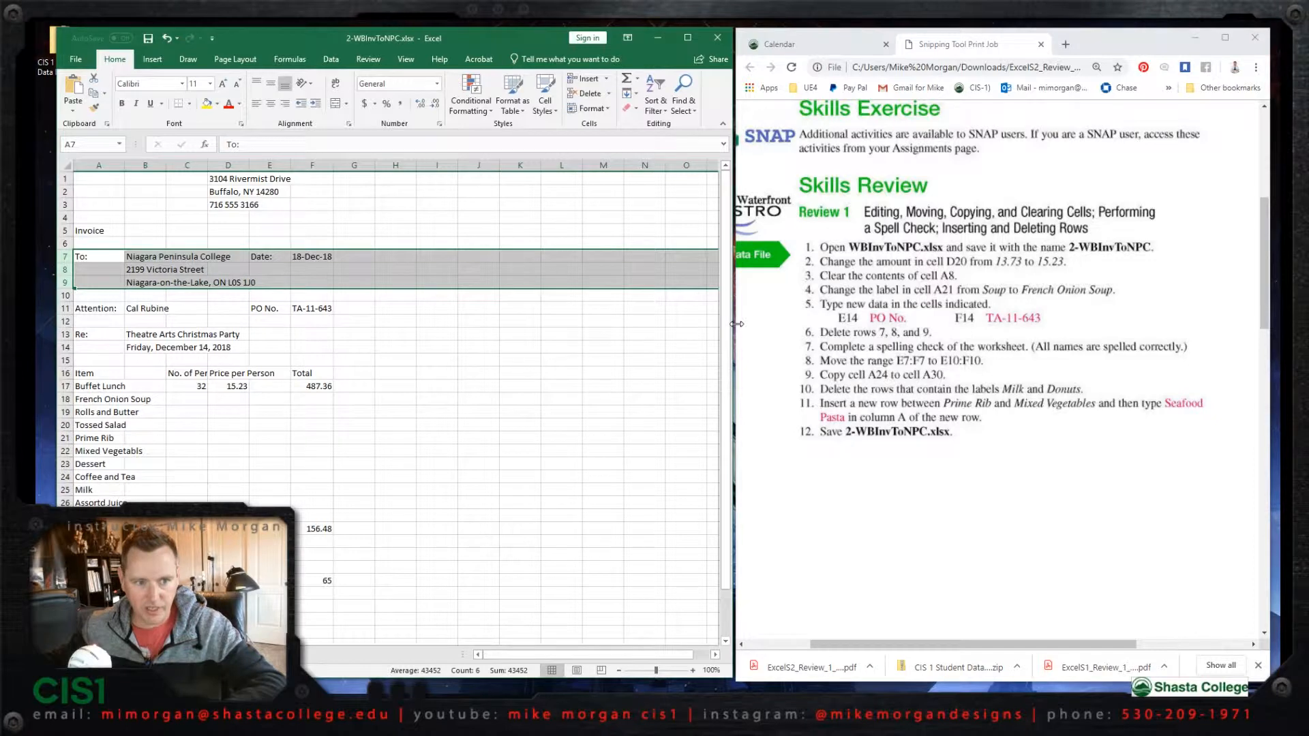
- Run a spelling check on the invoice worksheet in a widened window, and restore the side-by-side layout with the instructions
drag(732, 328, 1200, 320)
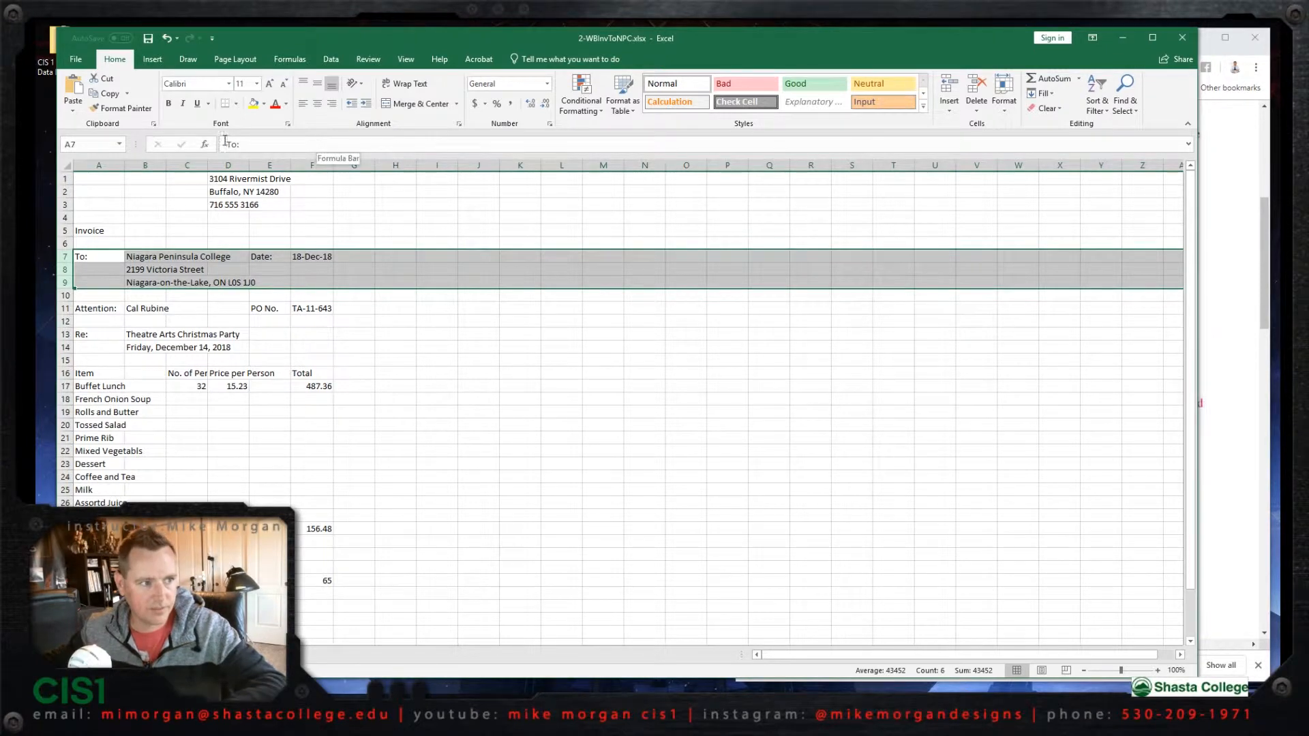
click(368, 60)
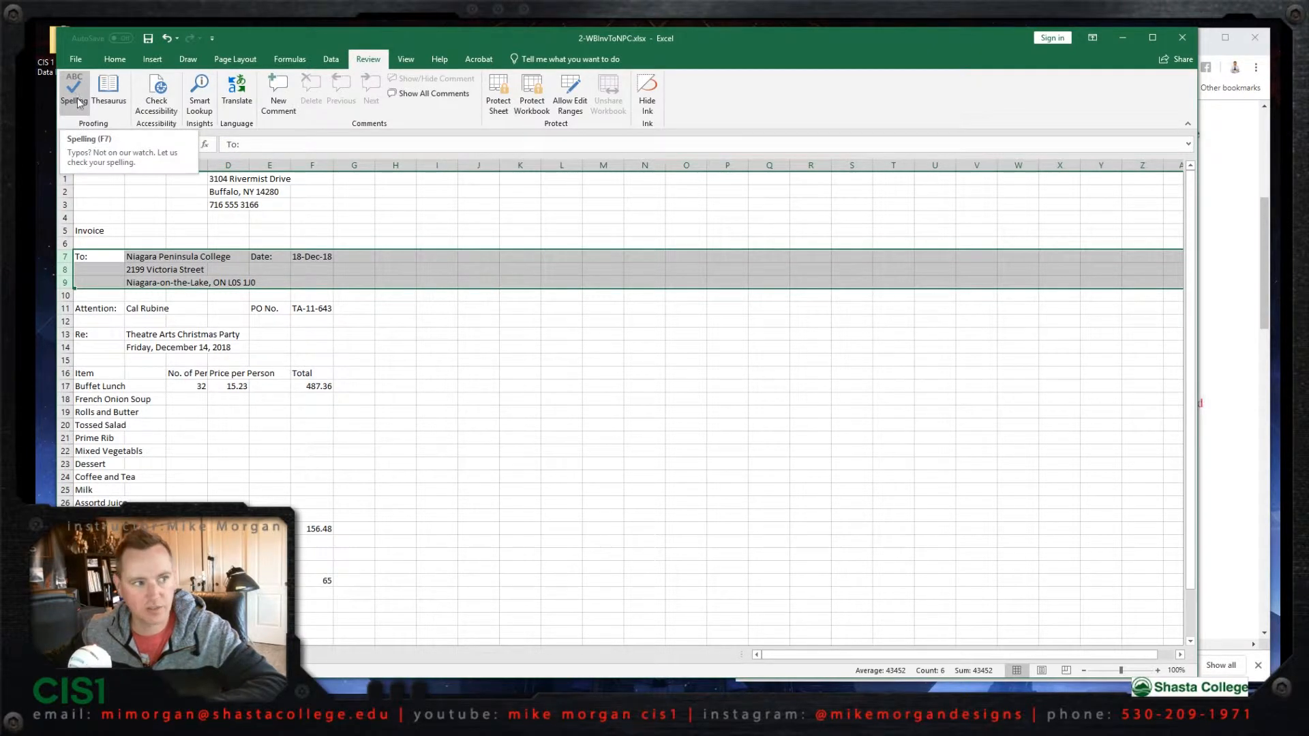
click(78, 102)
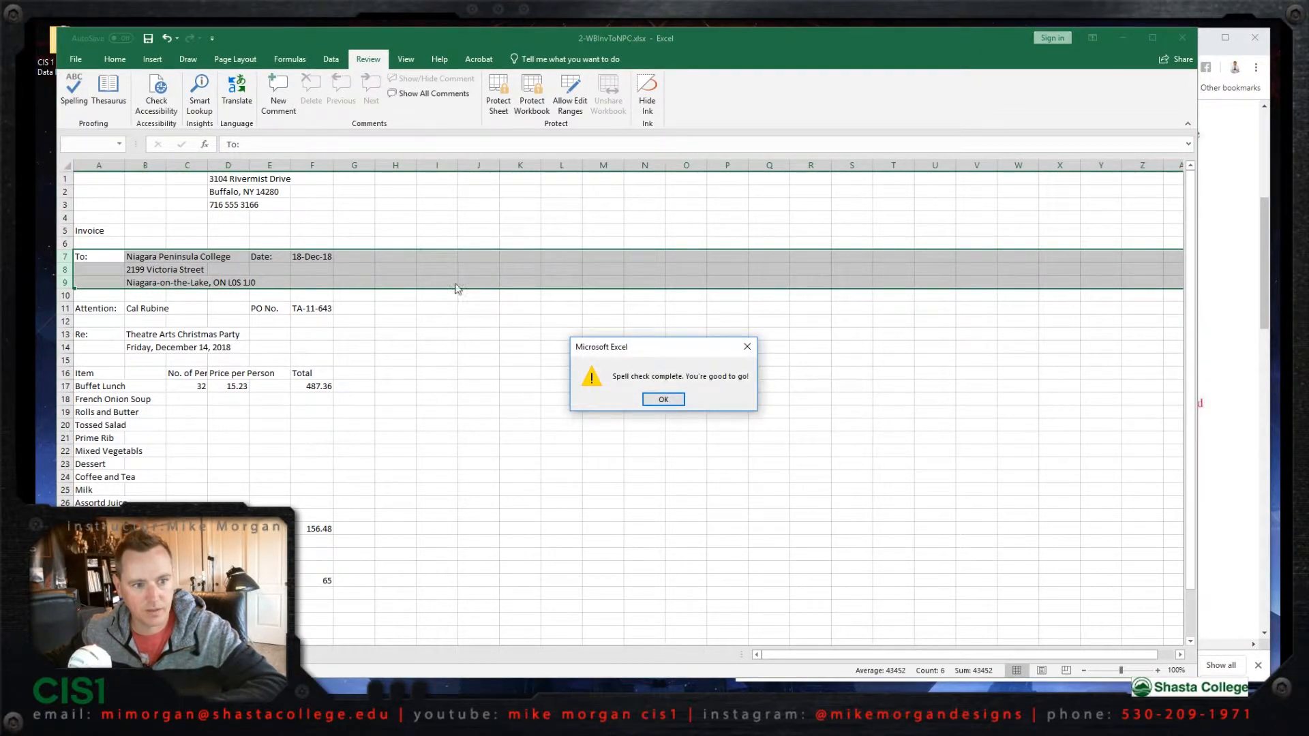
click(662, 401)
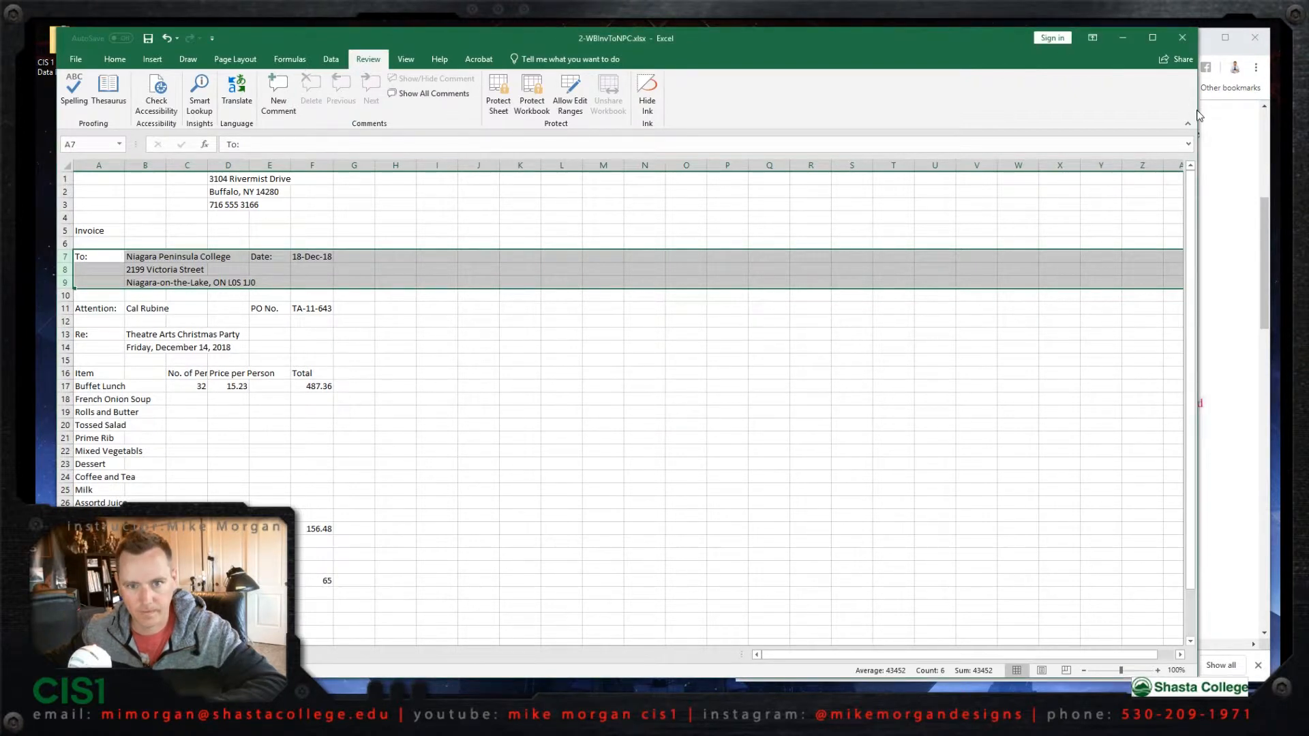
drag(1198, 111, 733, 95)
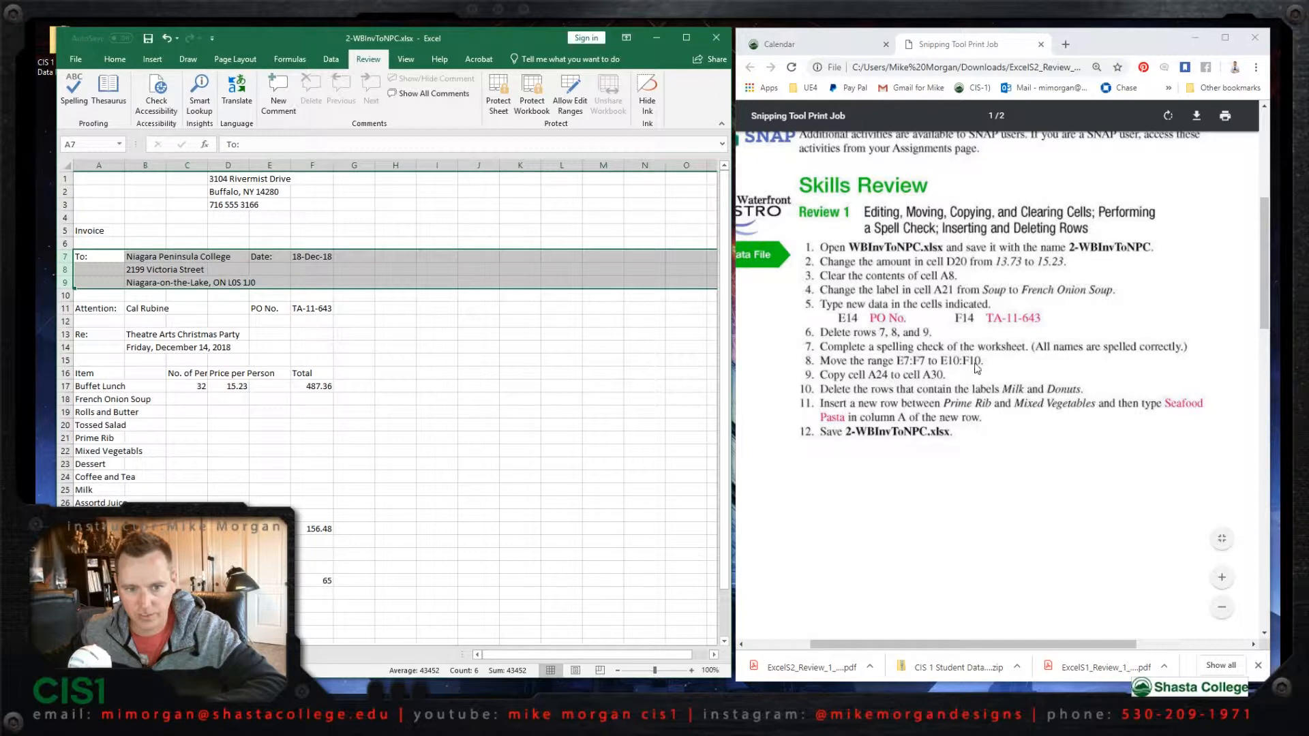
- Move the date label and value from the range E7:F7 to E10:F10
click(279, 165)
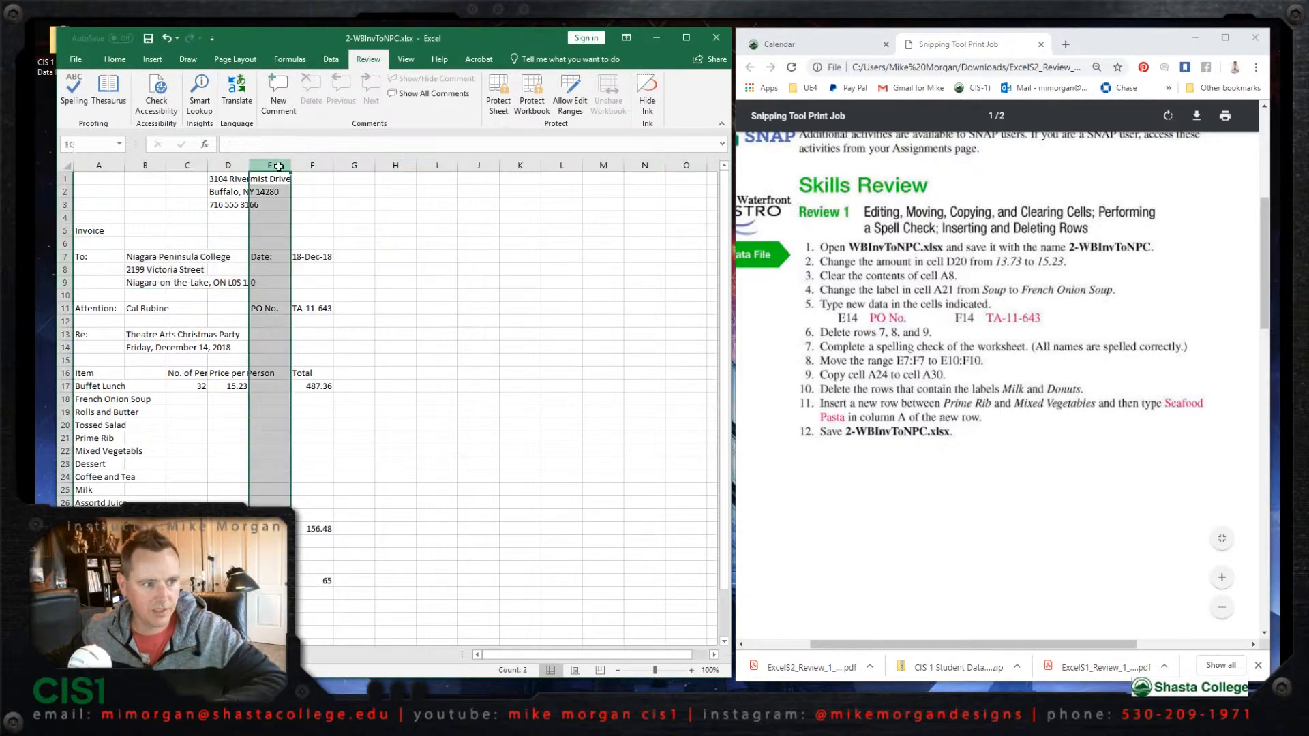
click(271, 258)
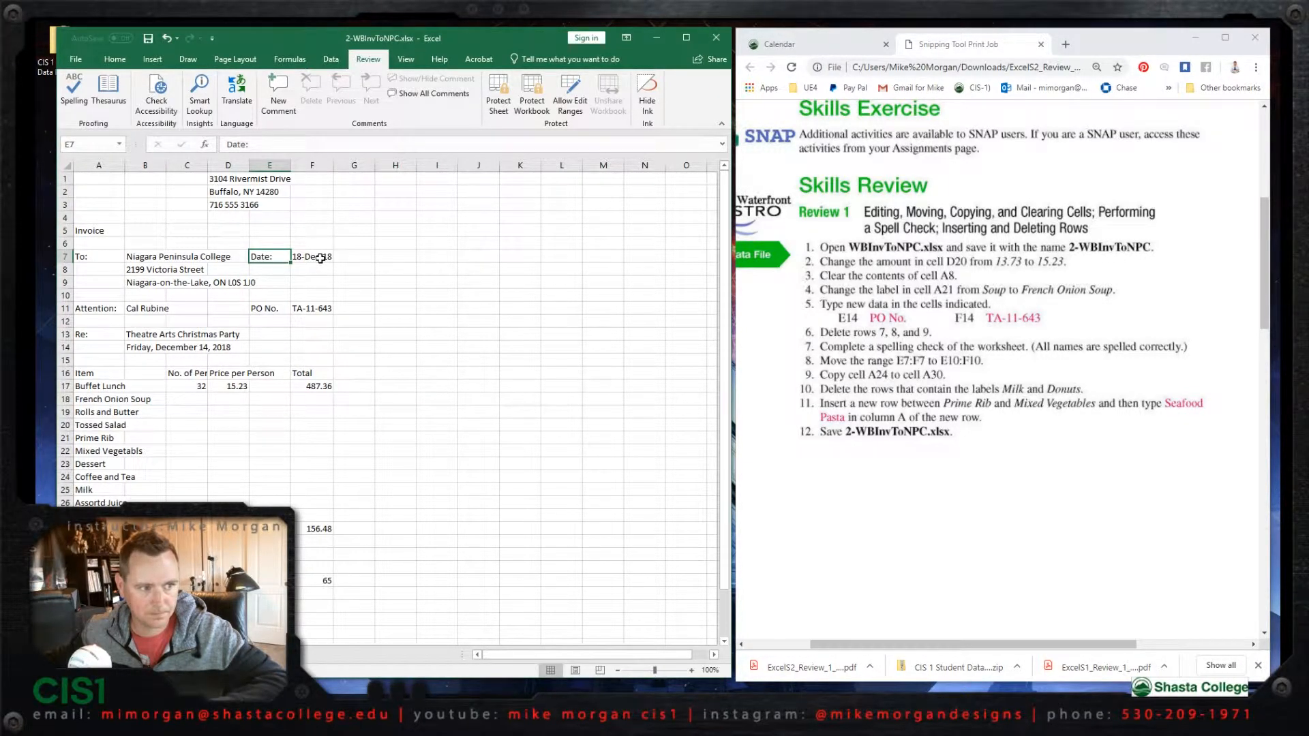
shift+click(320, 258)
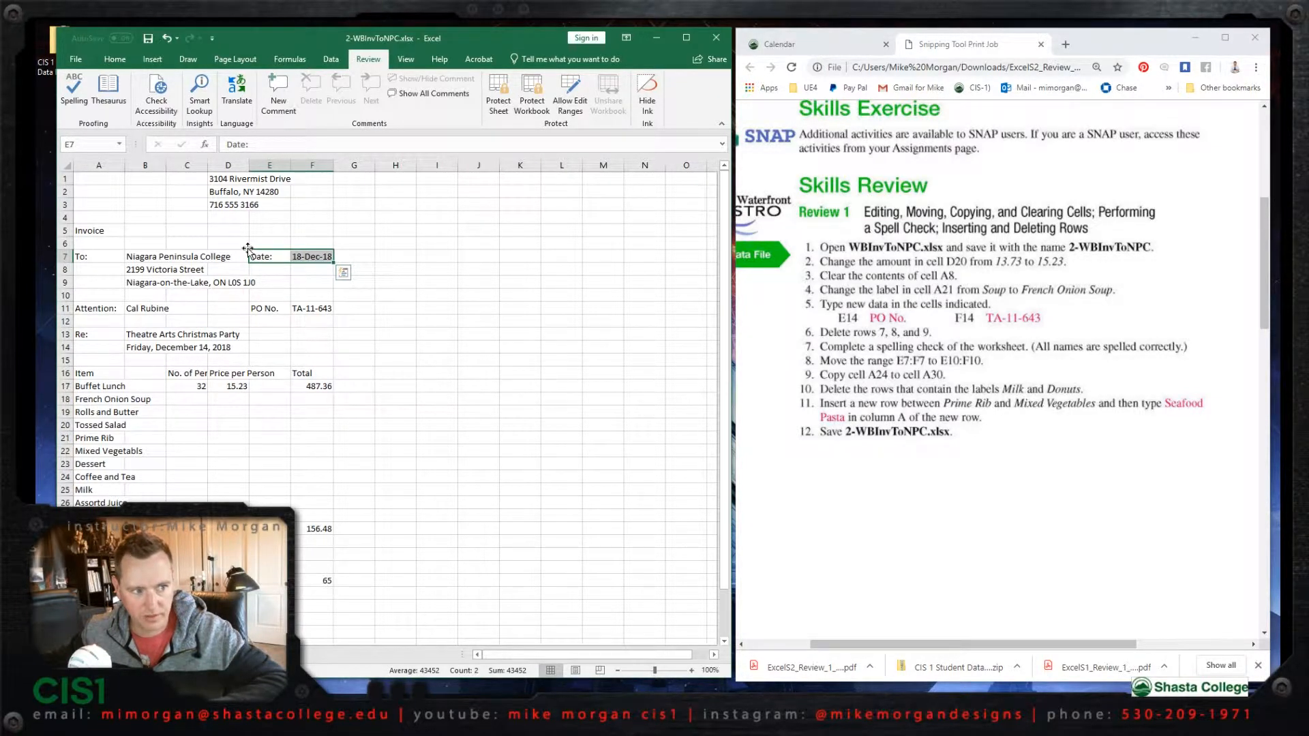
drag(248, 254, 259, 295)
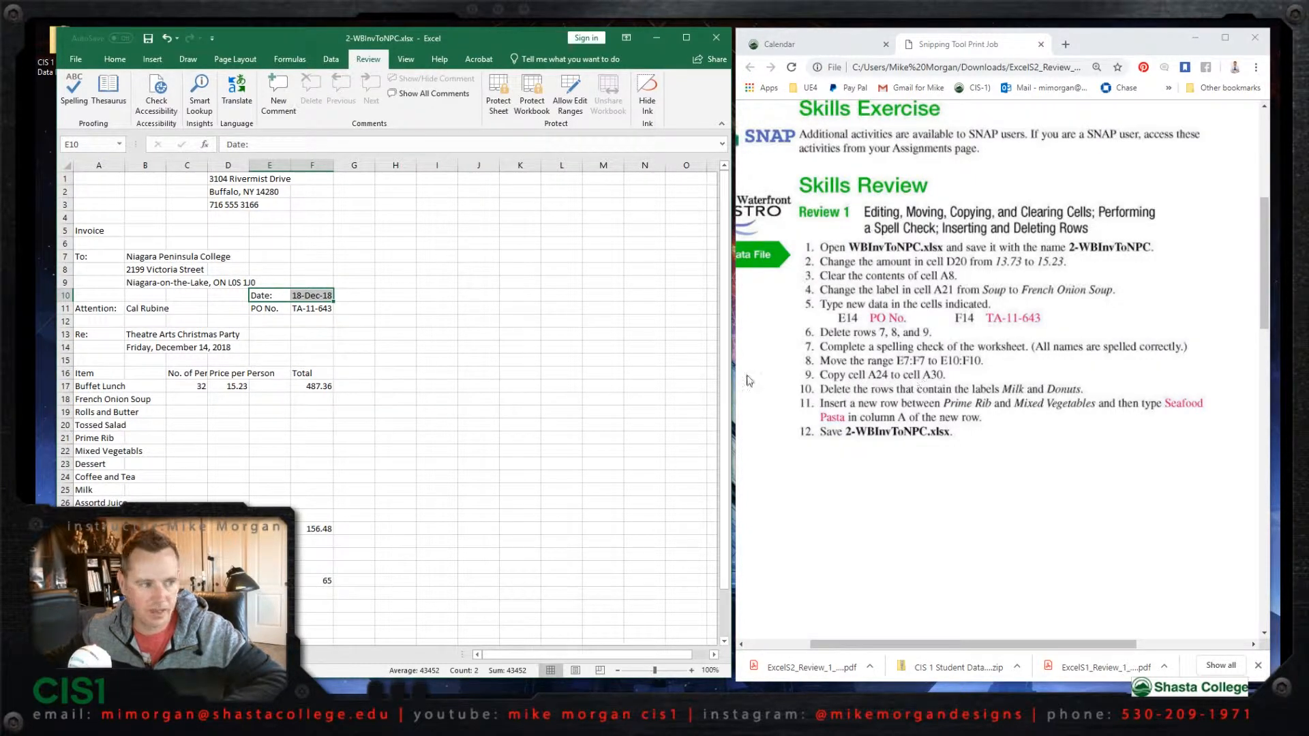
- Copy the Coffee and Tea label from cell A24 to cell A30
click(100, 478)
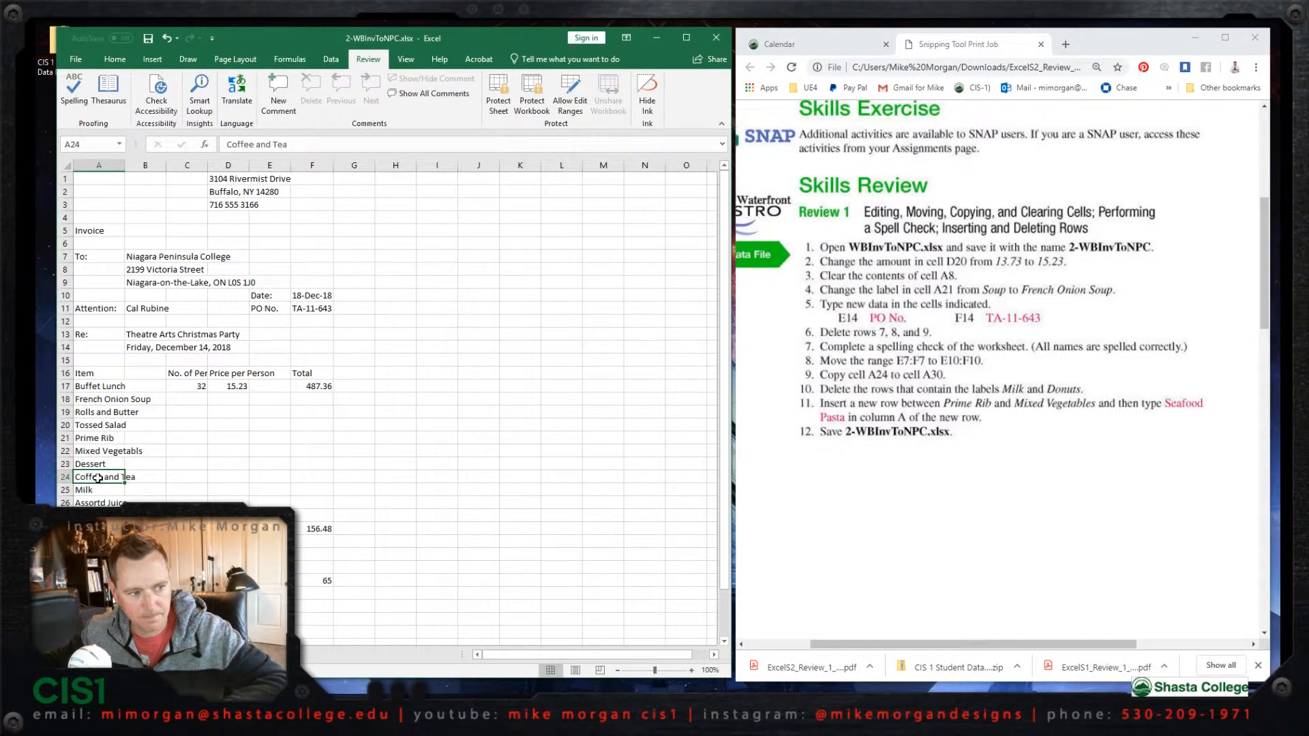
right_click(99, 478)
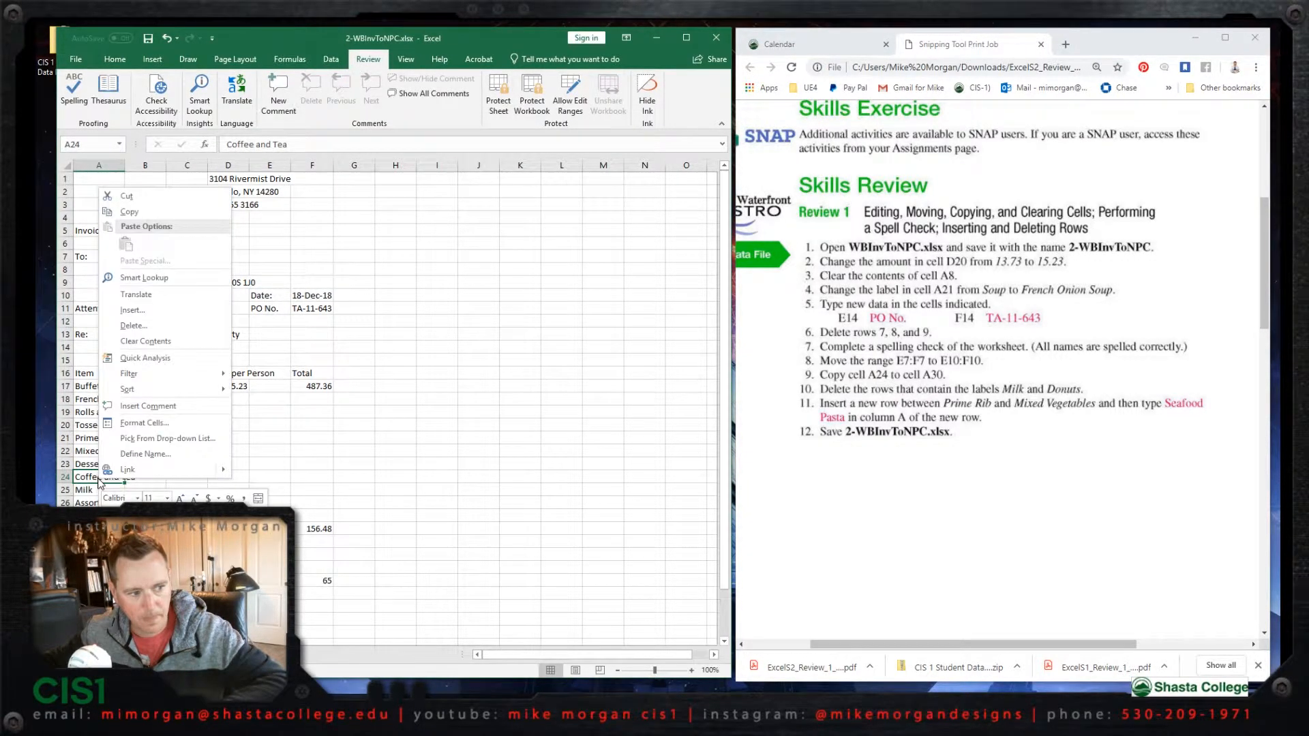
click(139, 212)
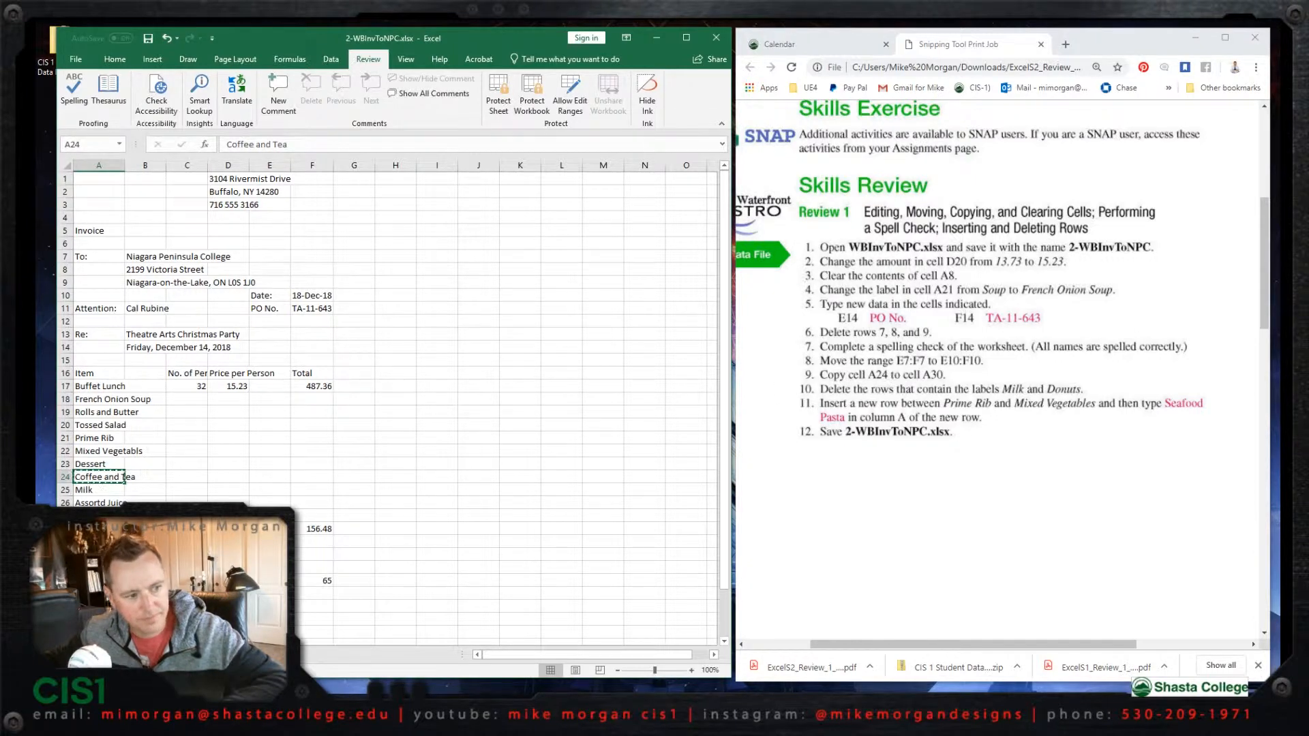
click(99, 555)
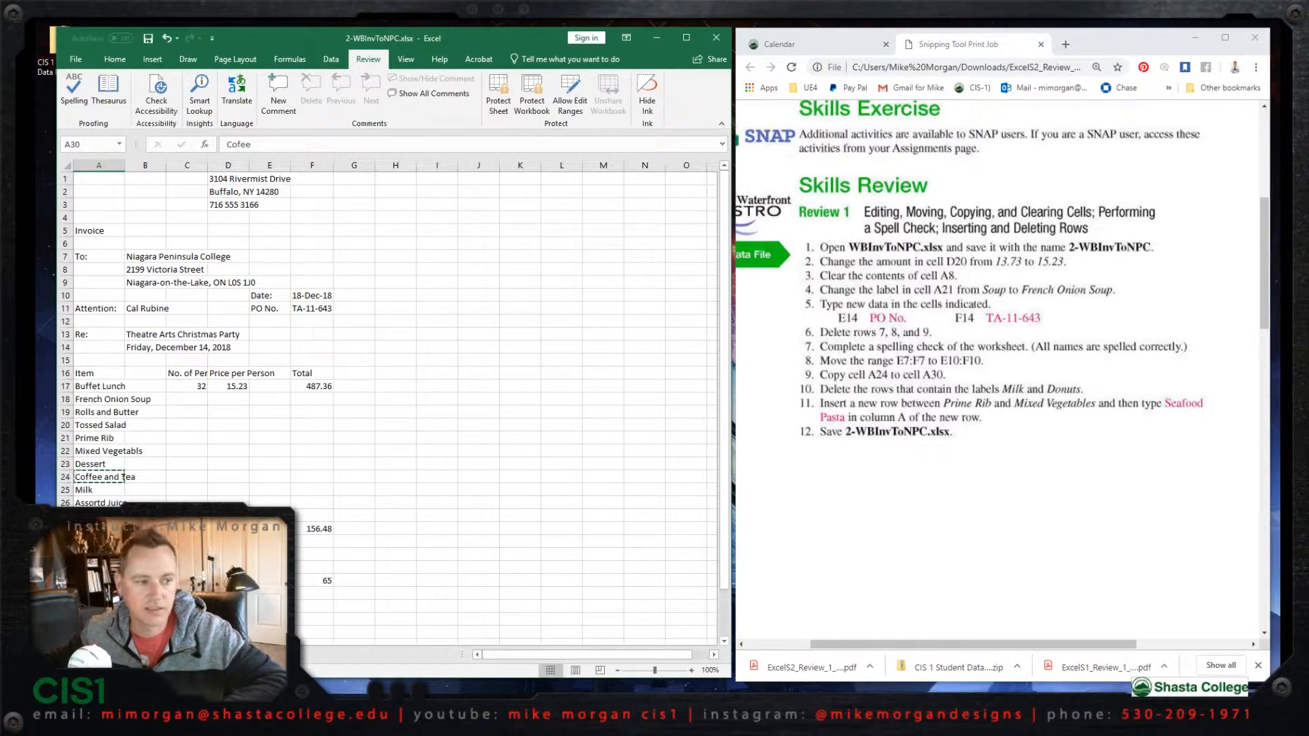
right_click(99, 555)
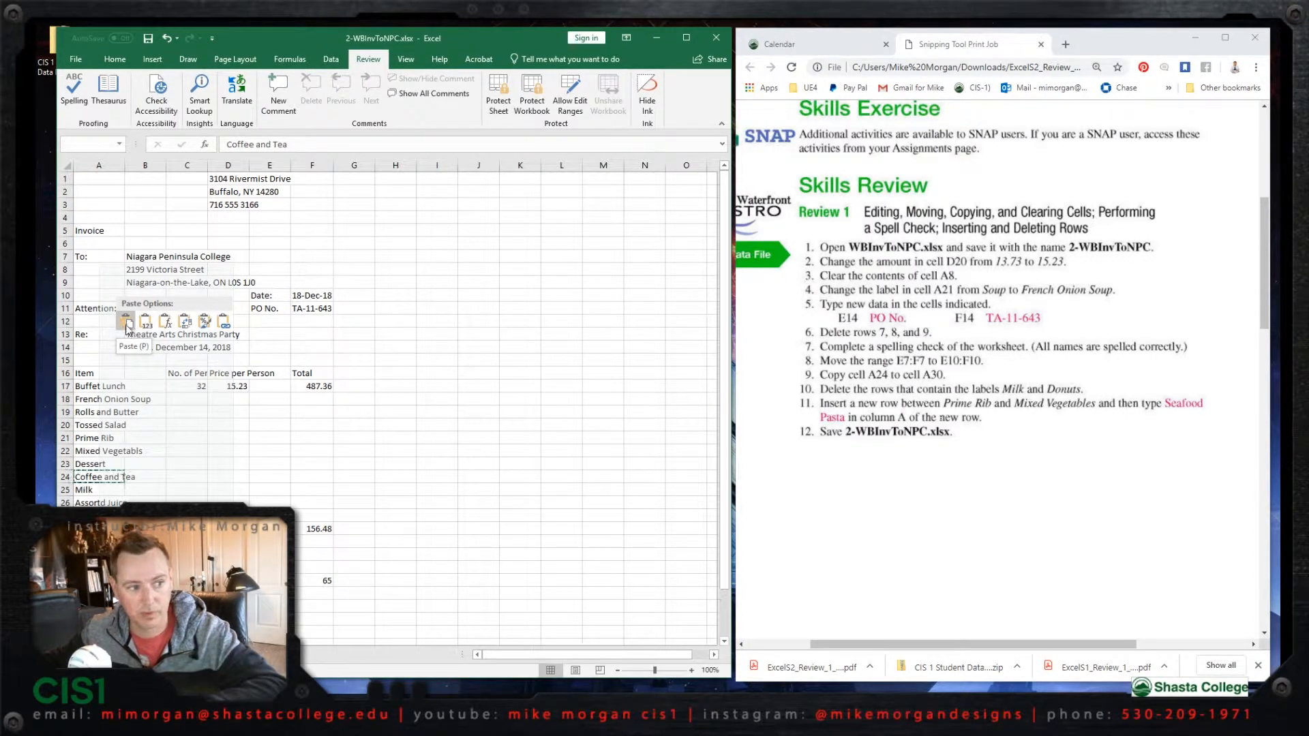
click(127, 324)
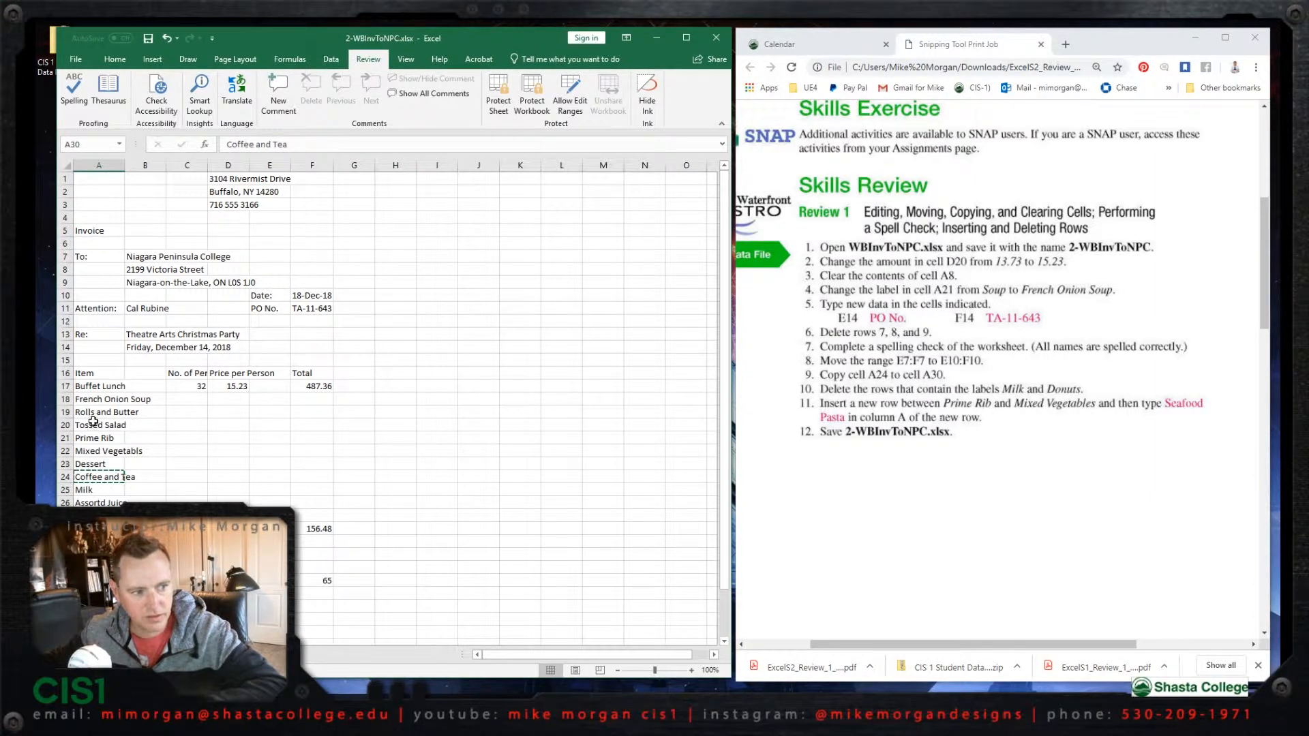
- Delete the rows that contain the labels Milk and Donuts
click(65, 489)
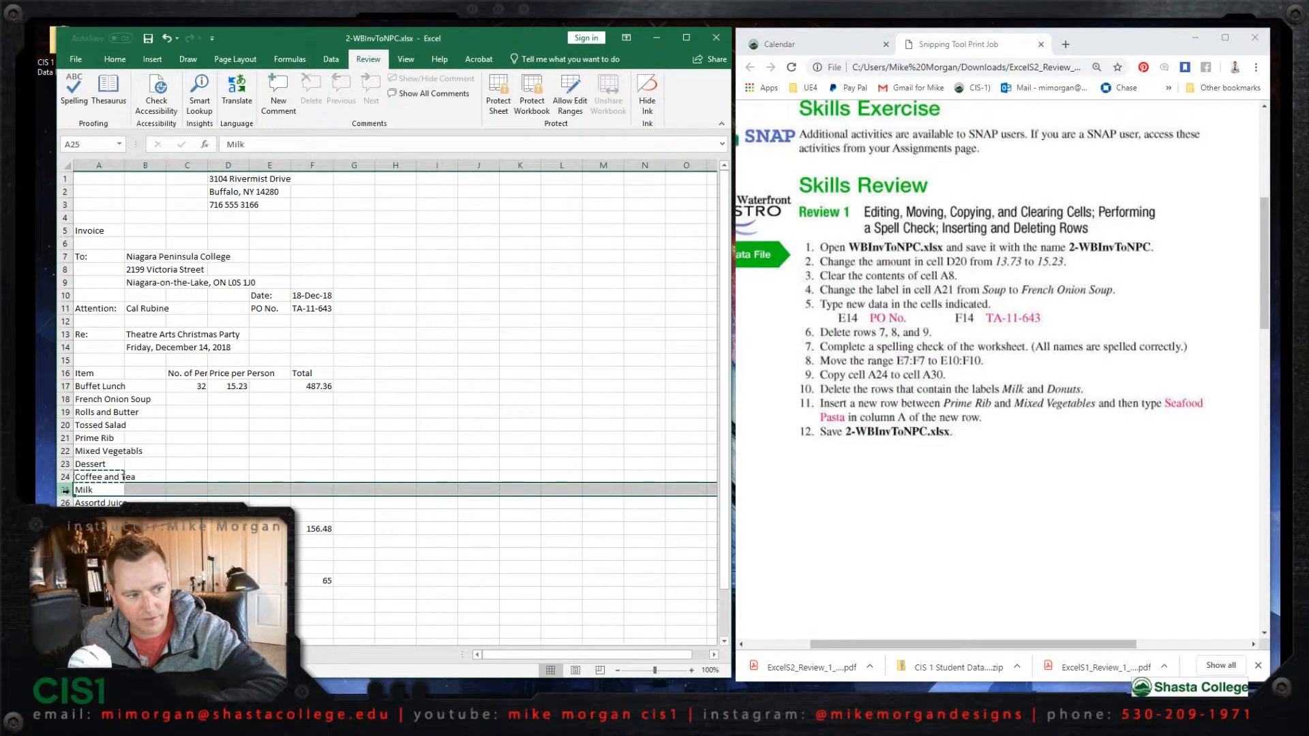
right_click(65, 489)
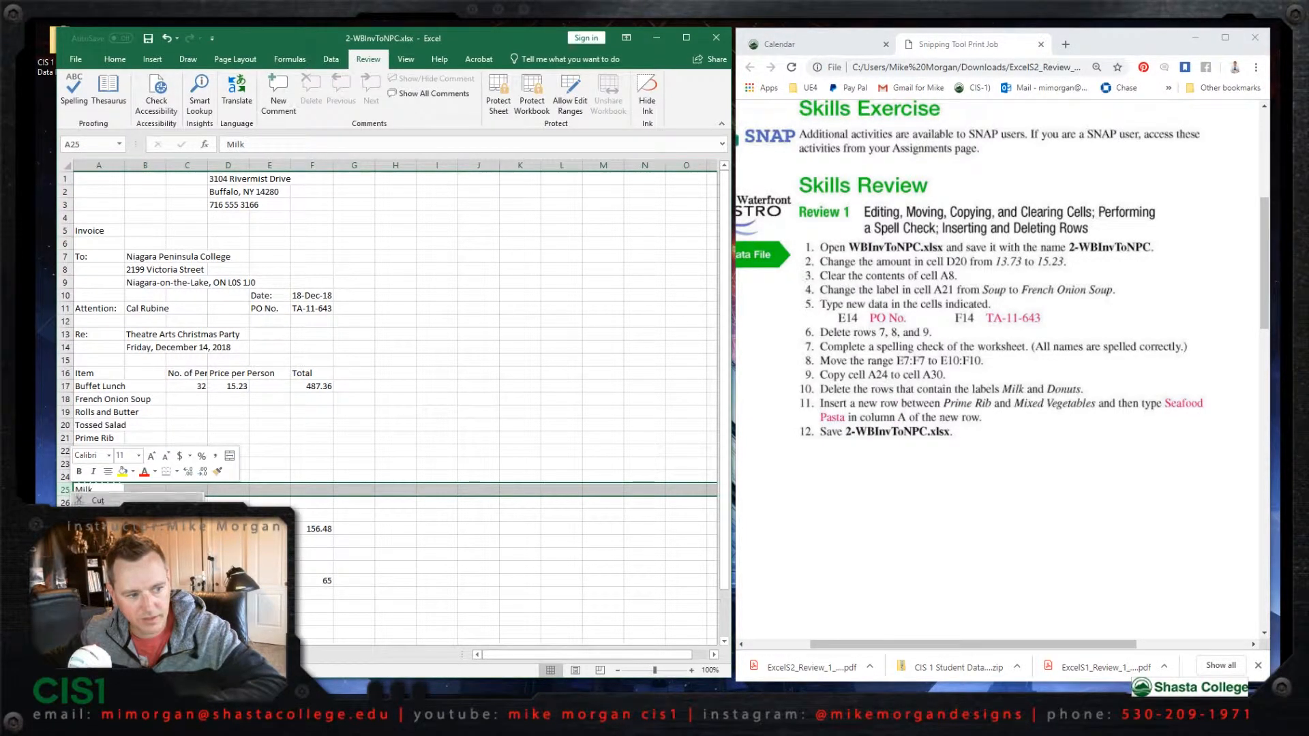
click(104, 601)
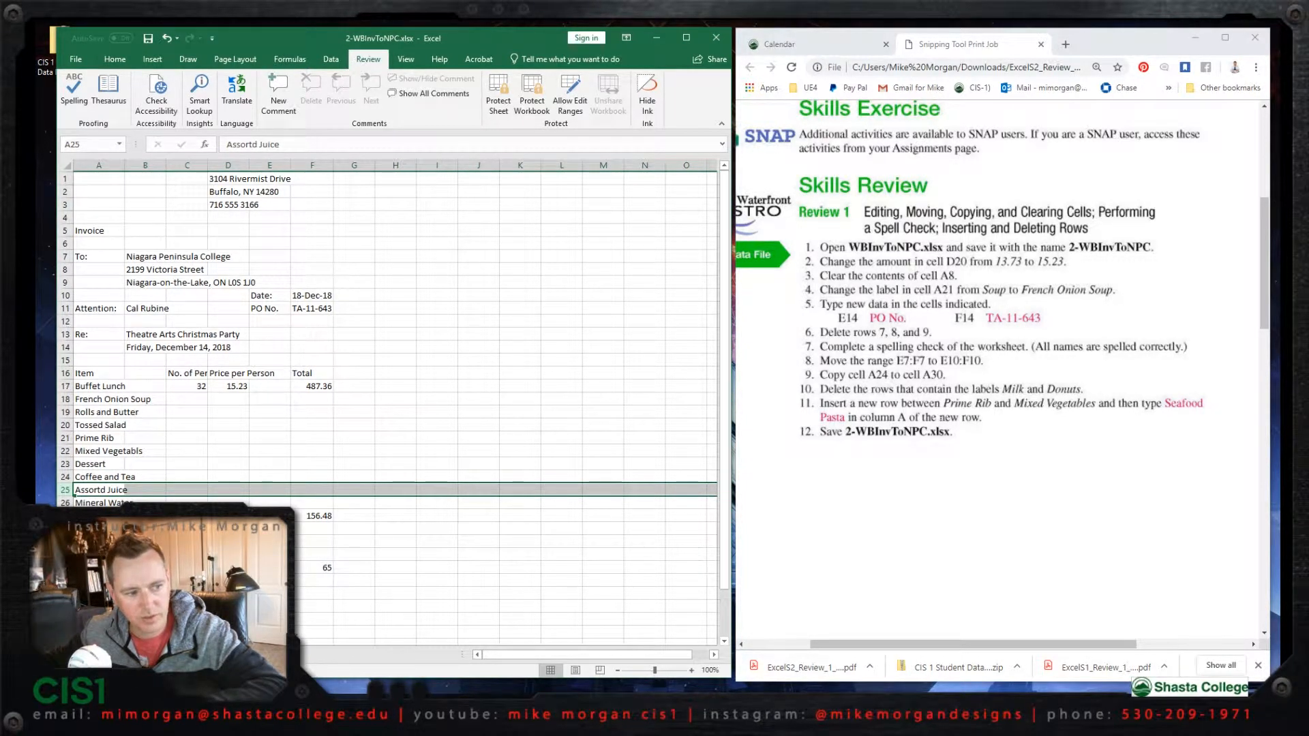
click(66, 554)
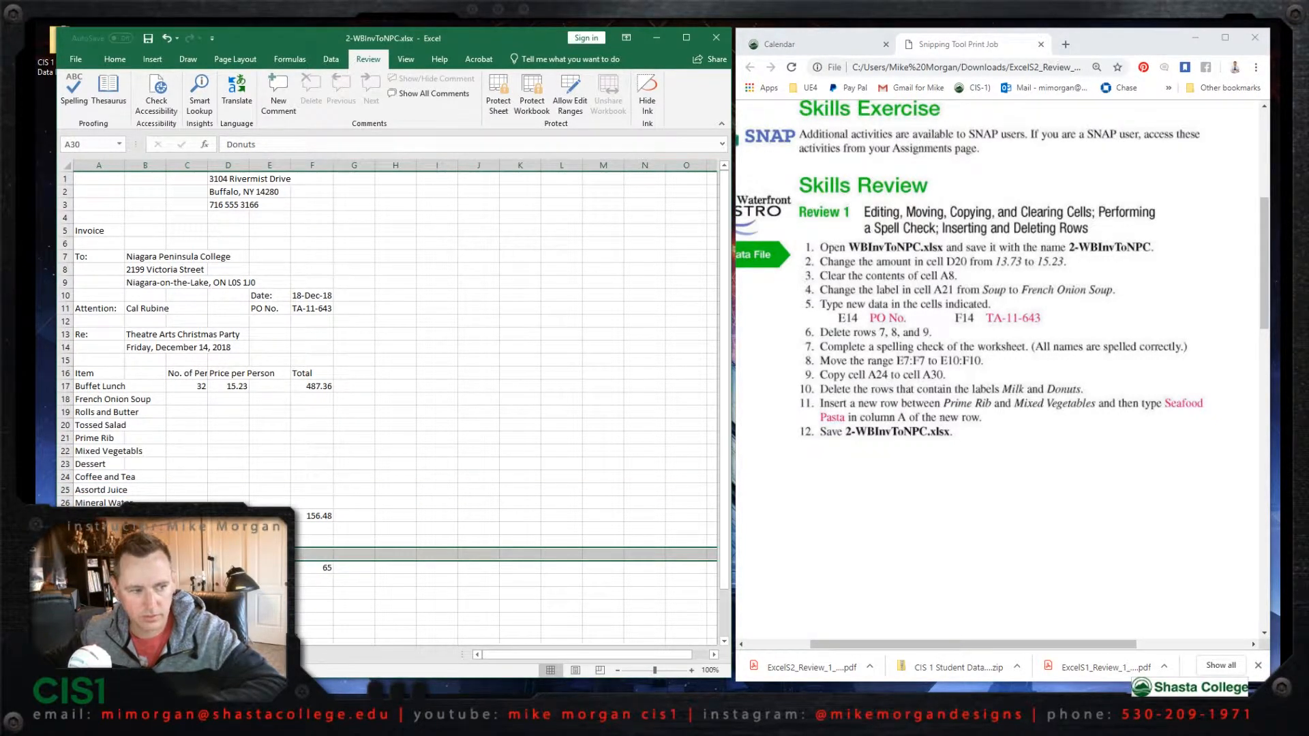
right_click(66, 555)
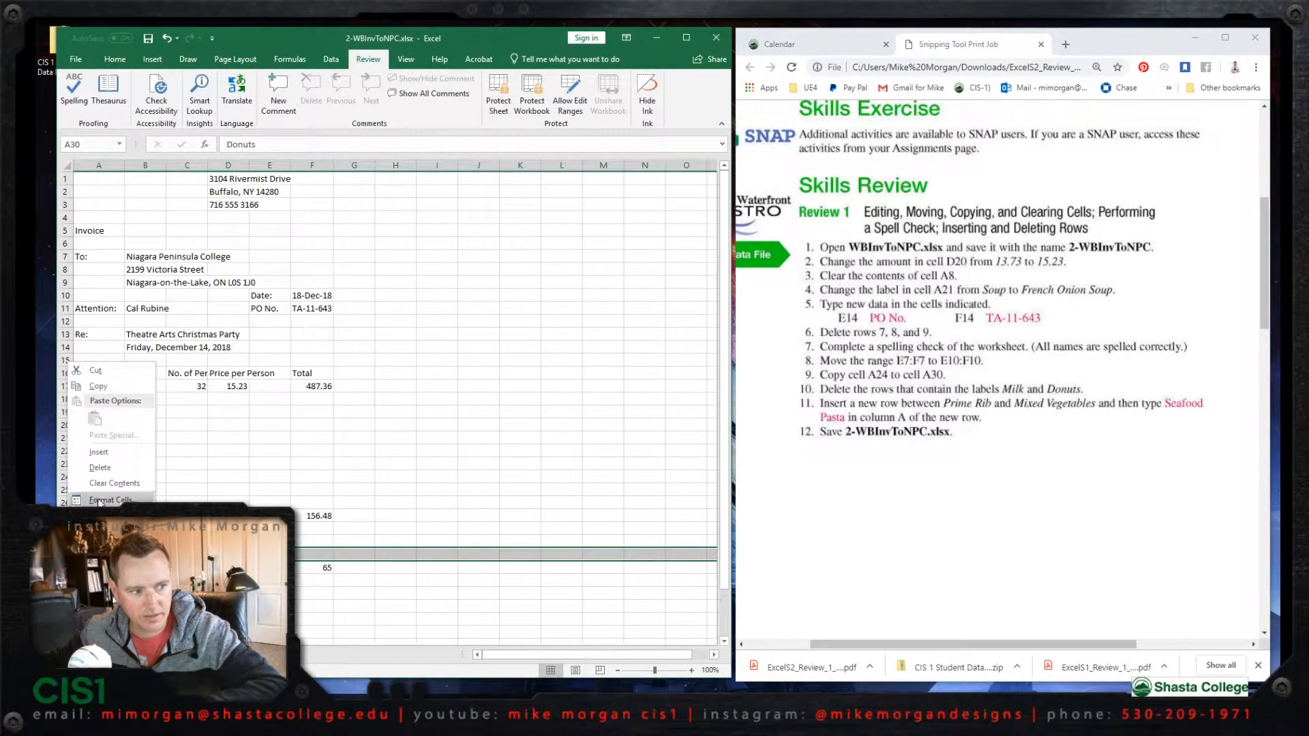
click(100, 467)
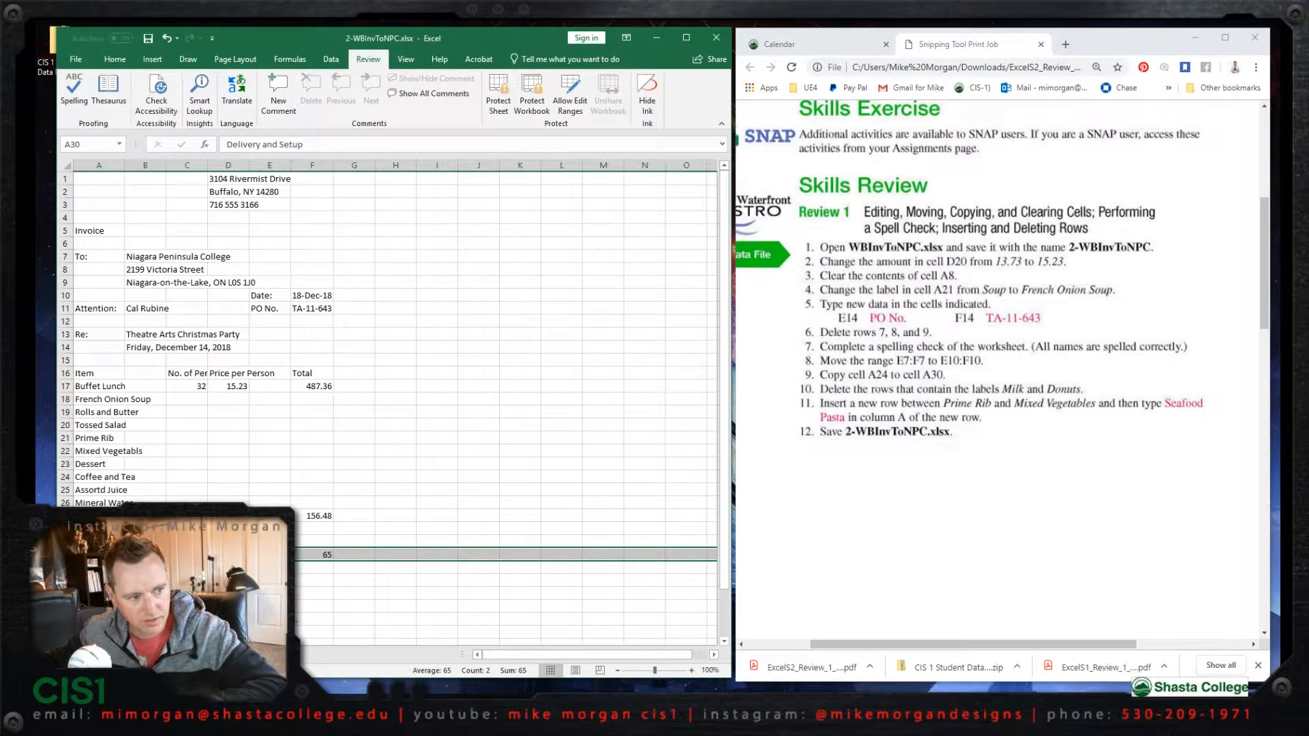
- Insert a row between Prime Rib and Mixed Vegetables with Seafood Pasta in column A, and save the workbook
click(66, 450)
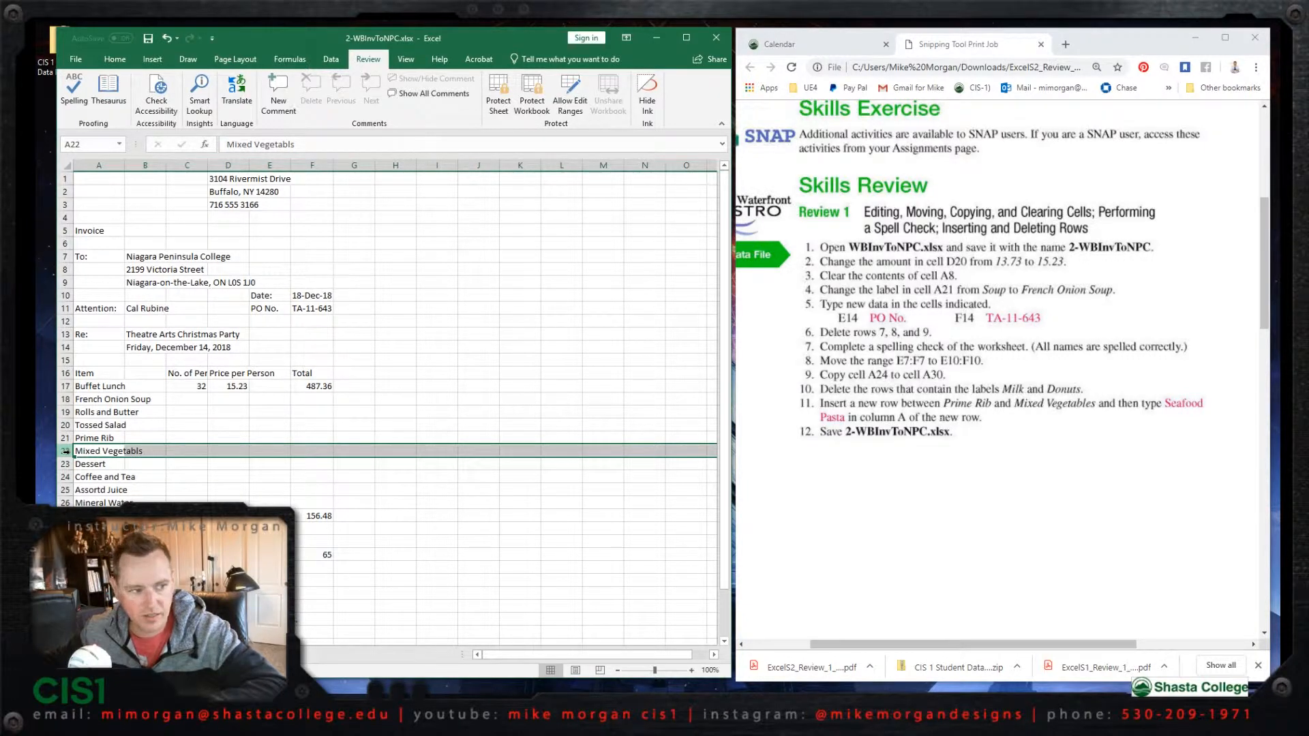
right_click(66, 451)
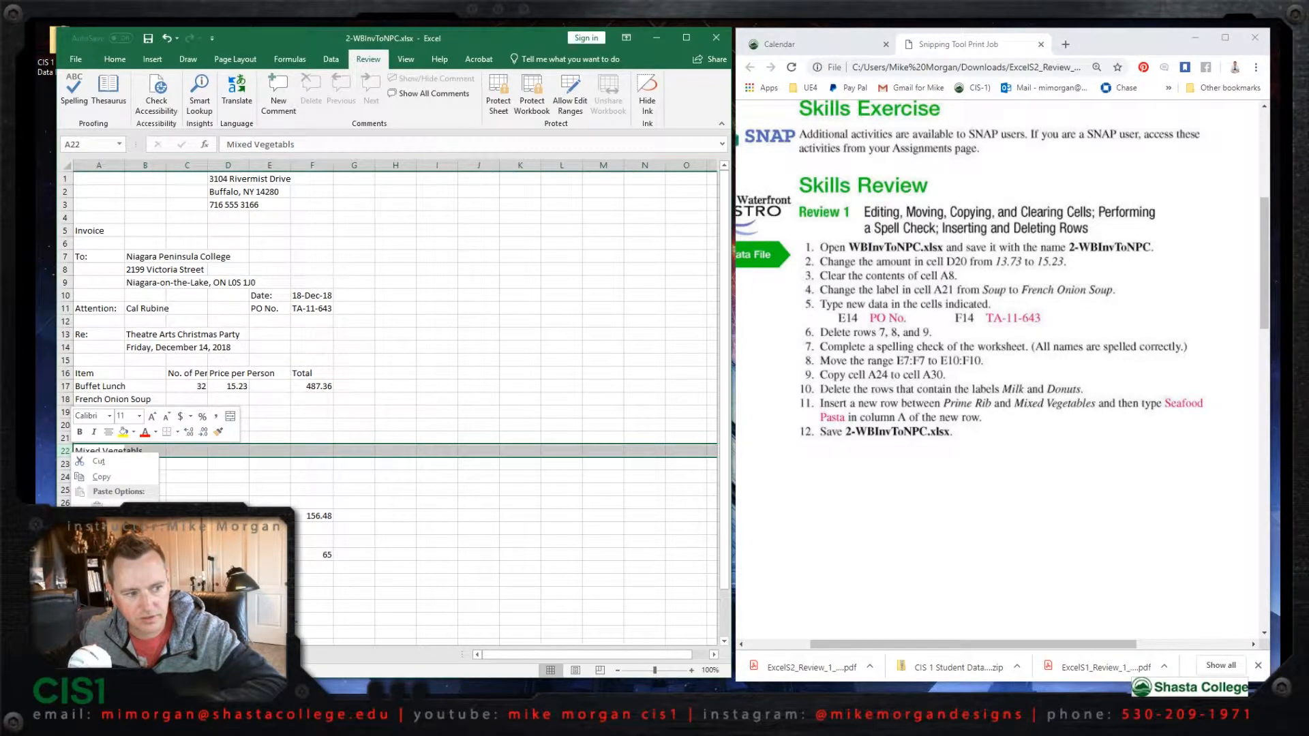
click(104, 544)
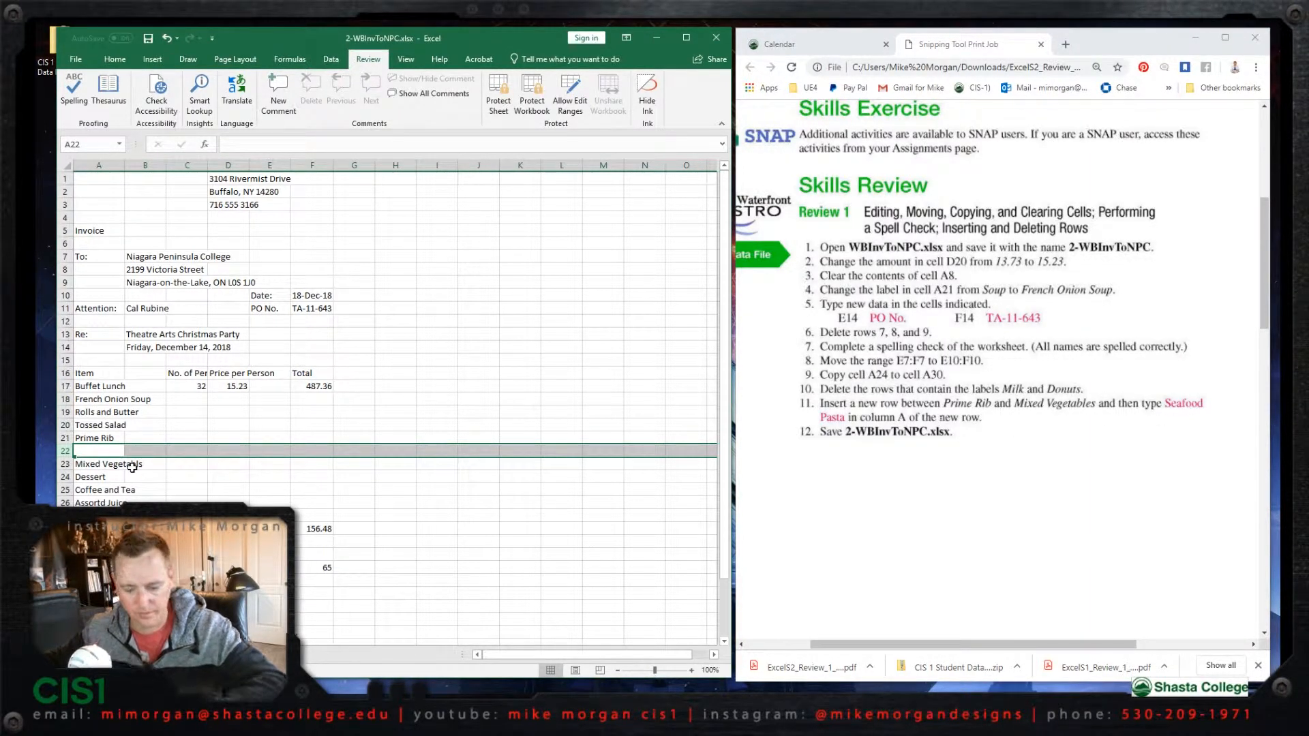
text(Sweet Tray)
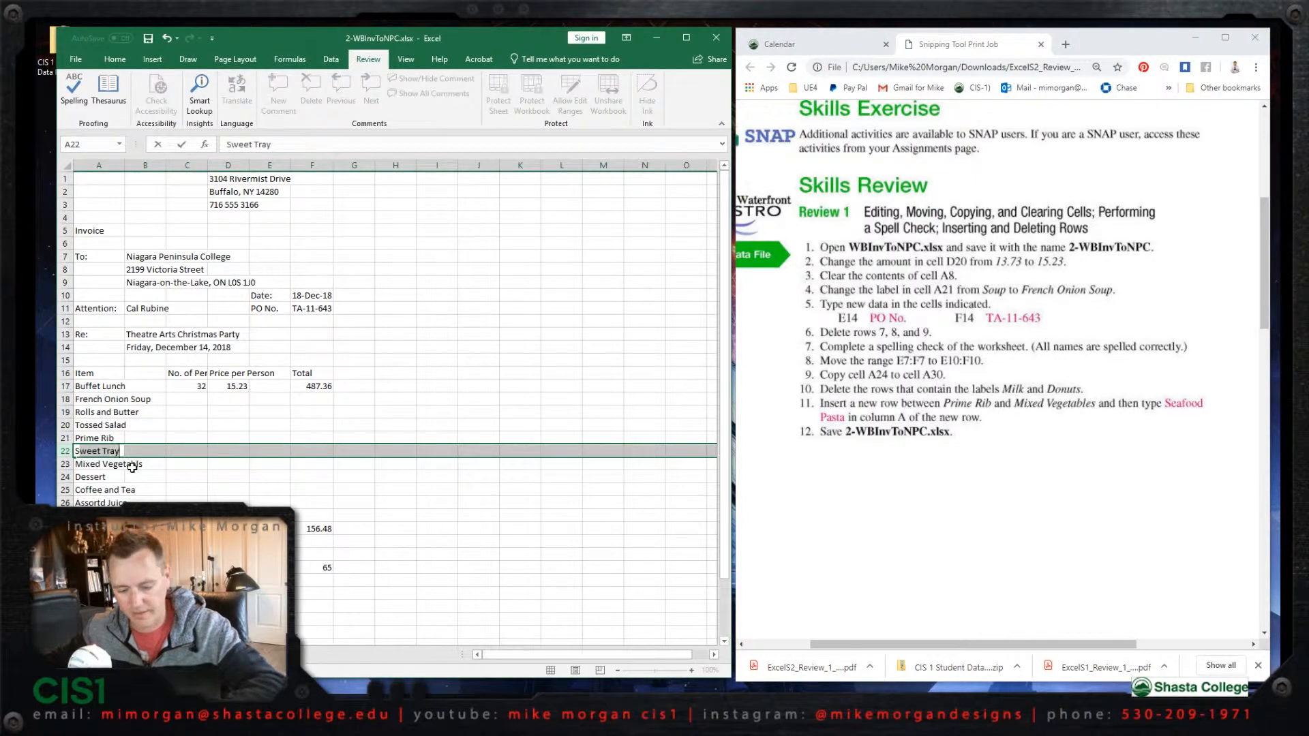
text(eafood)
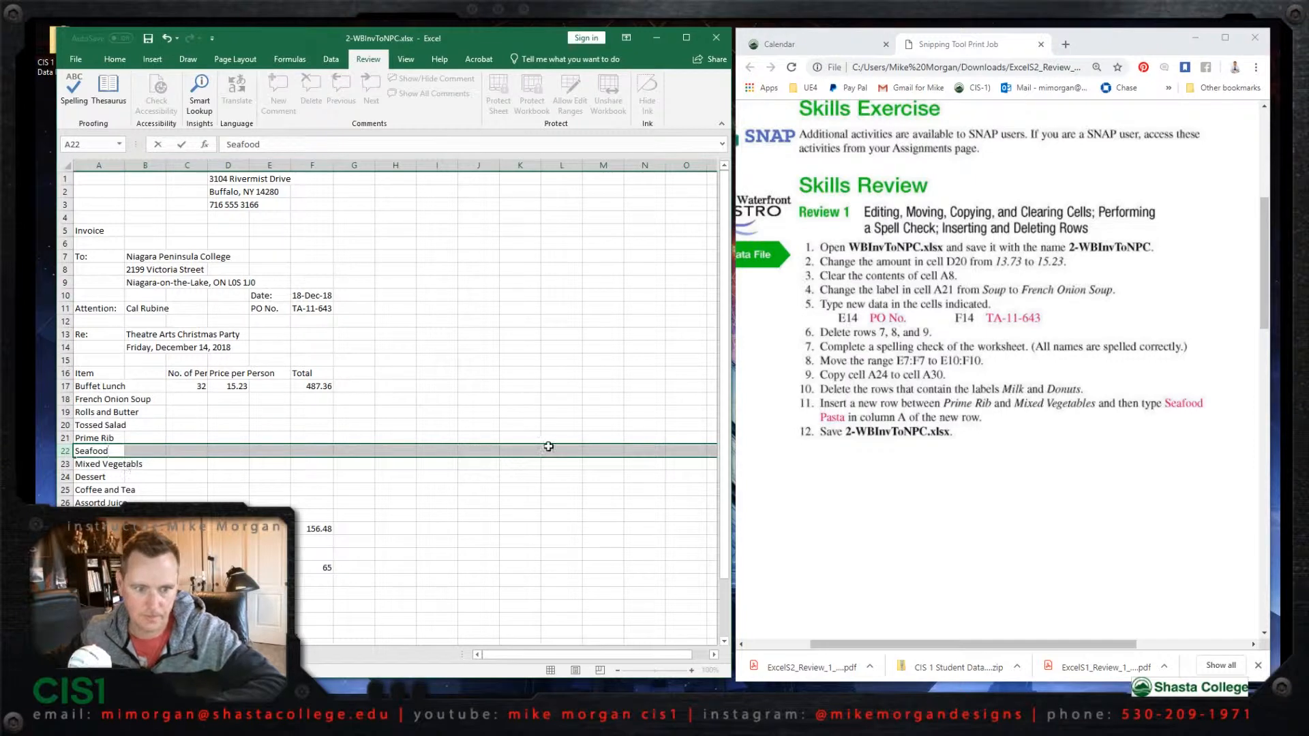
text( Pasta)
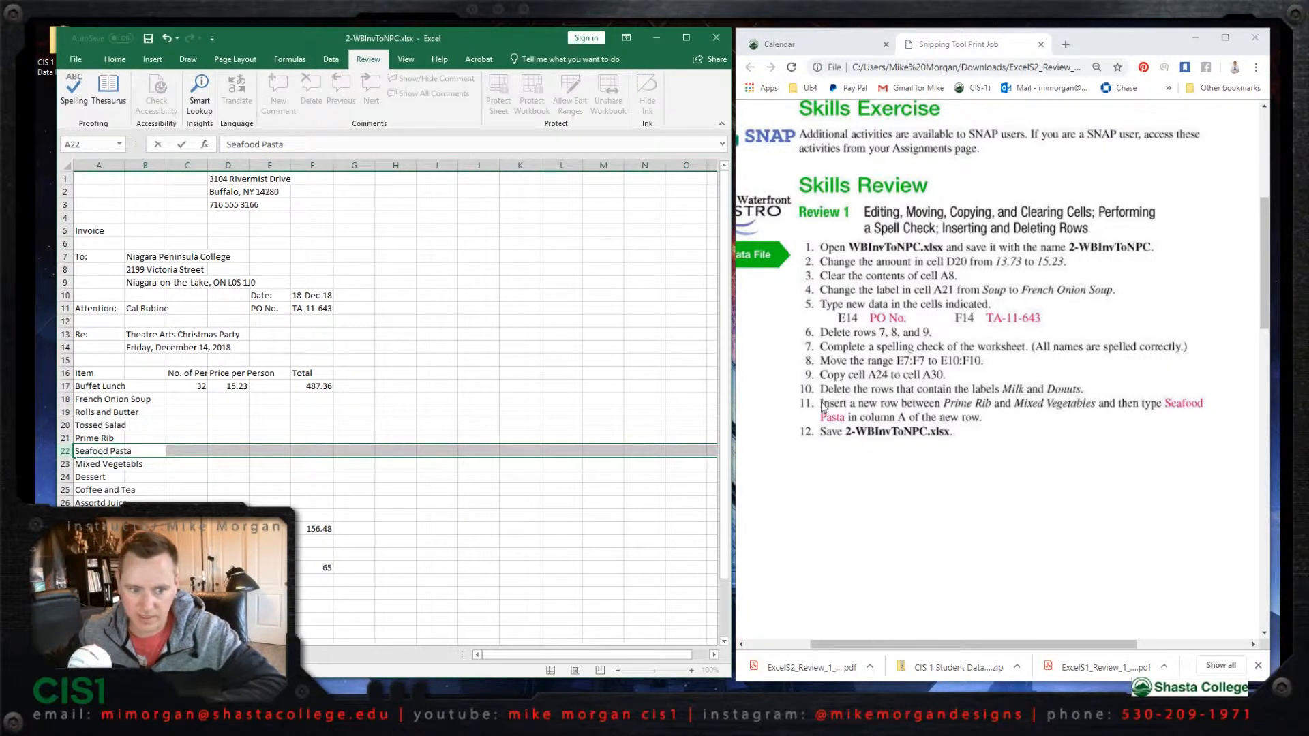
click(148, 39)
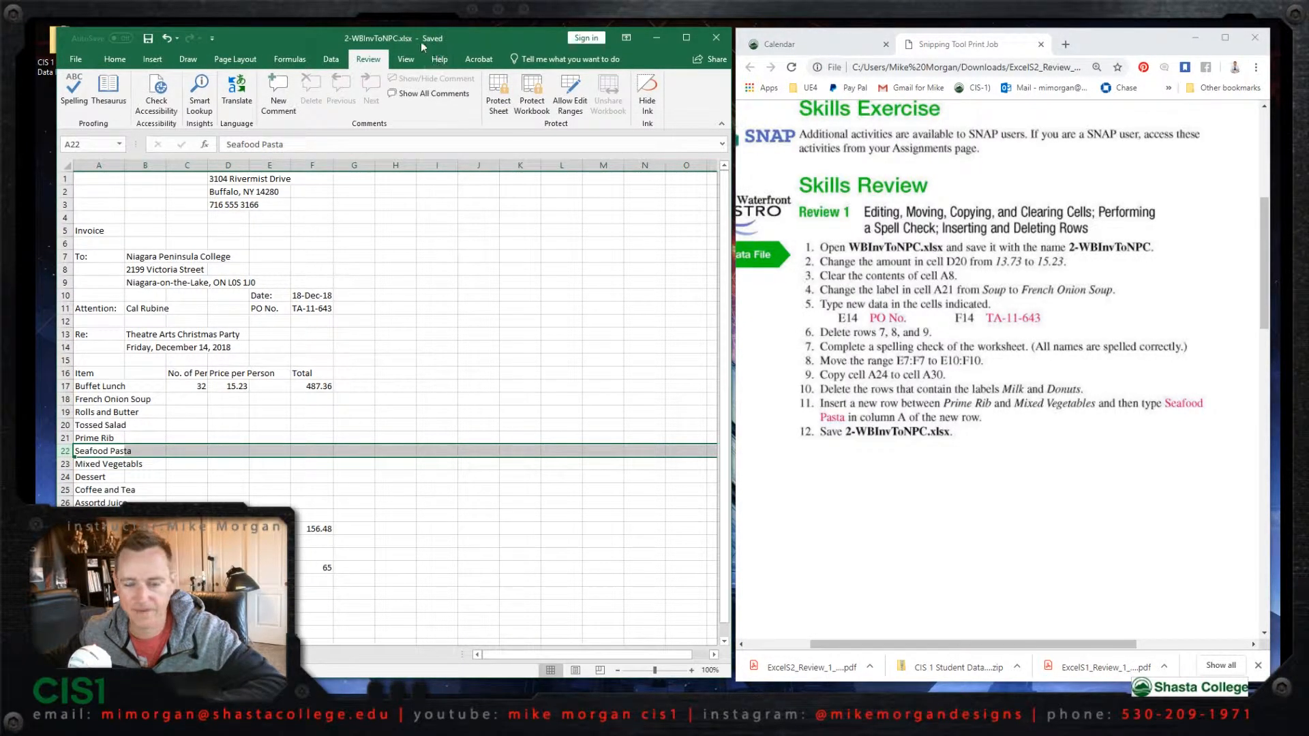
- Bring up the Review 2 instructions and set the width of column A to 17 characters
drag(1264, 254, 1276, 399)
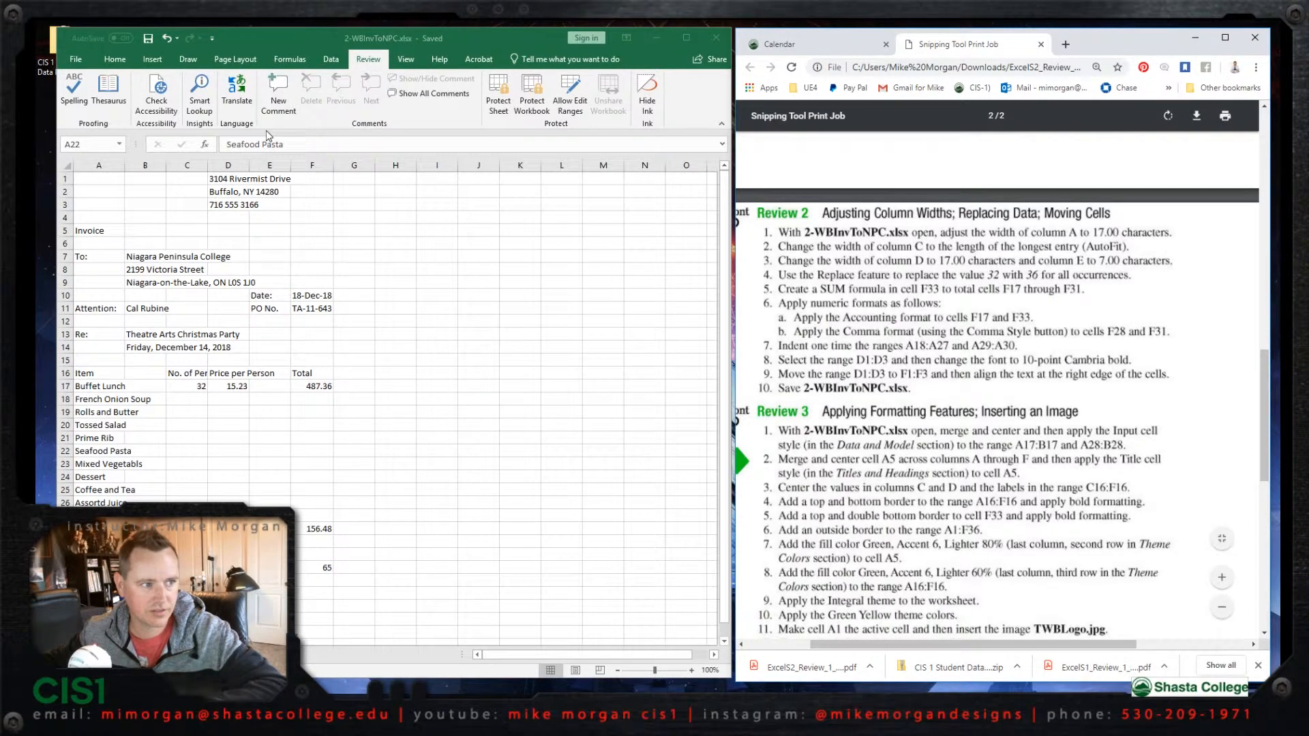
click(125, 166)
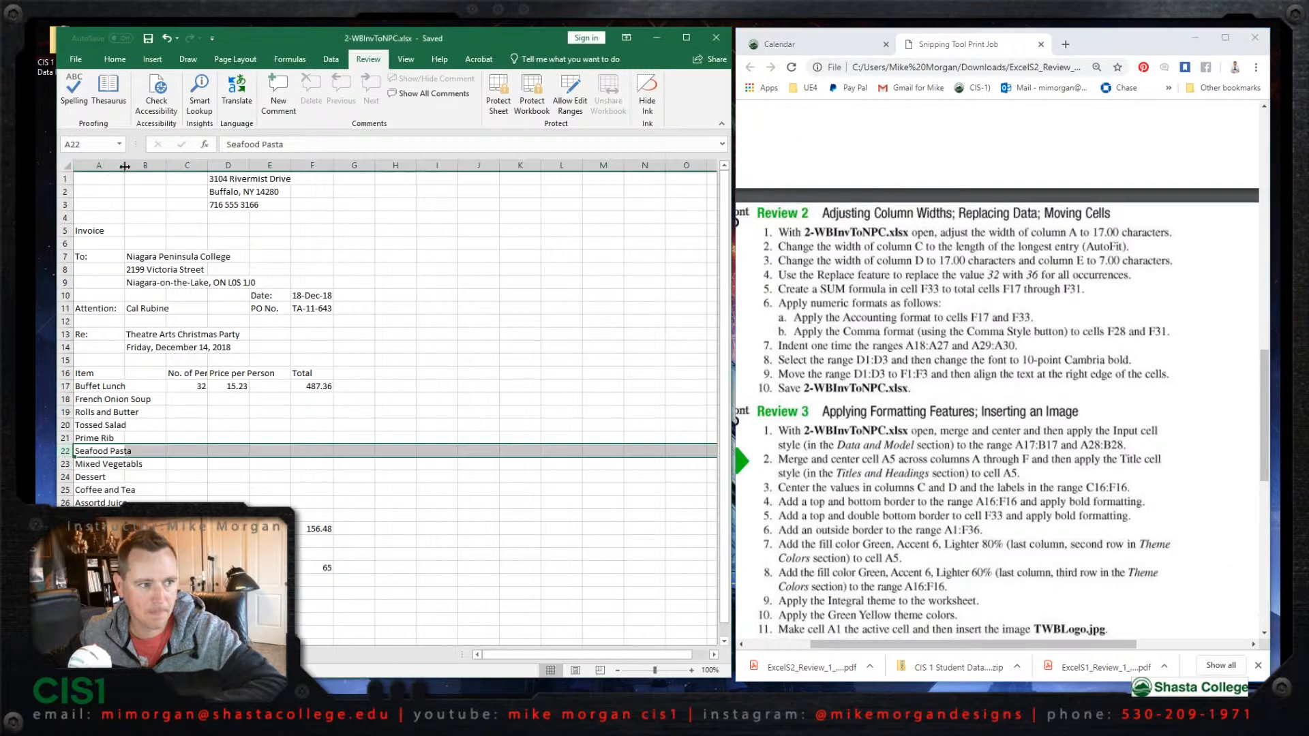
drag(125, 165, 140, 161)
click(120, 167)
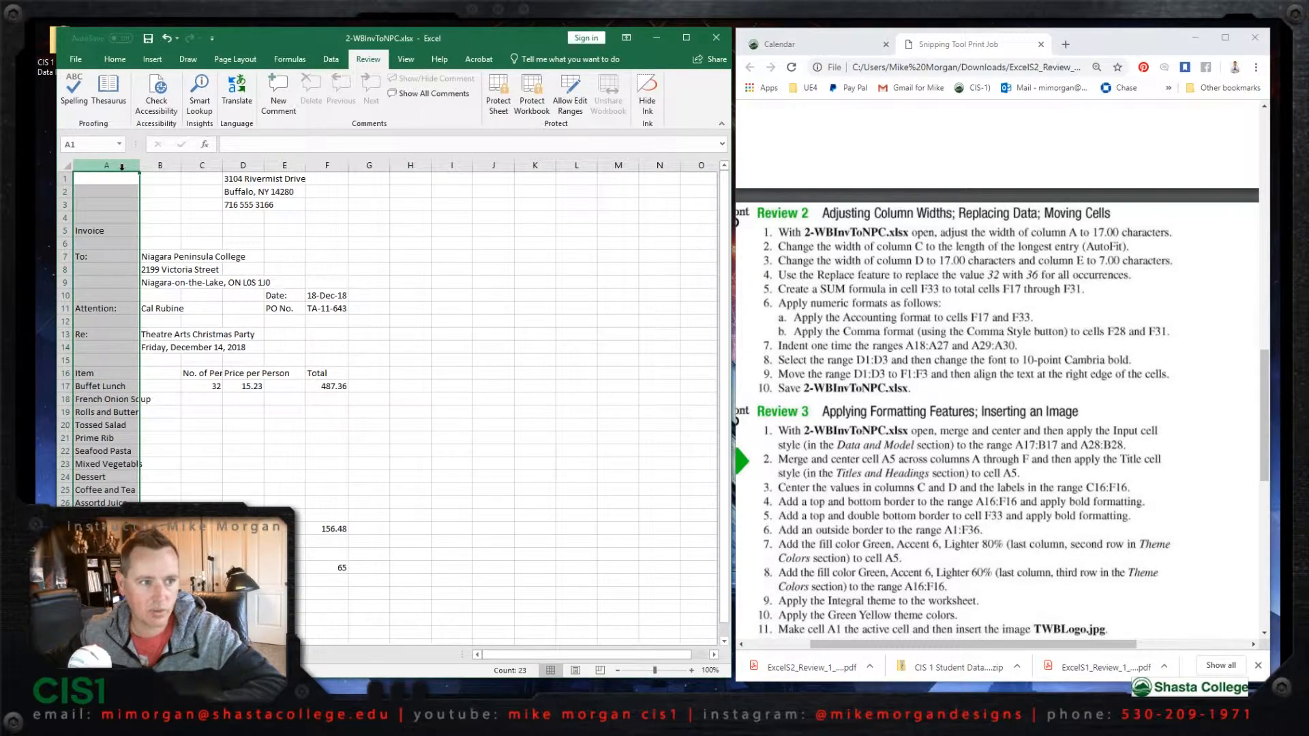
click(115, 59)
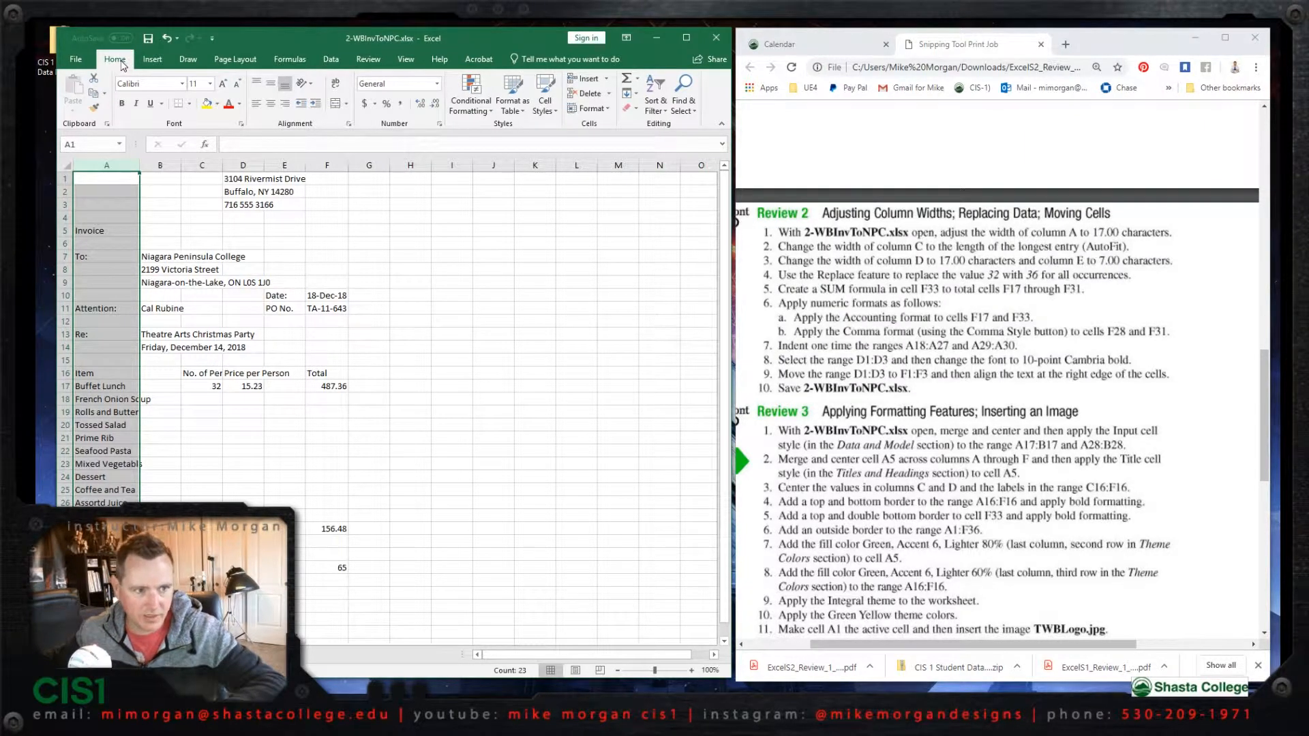
click(610, 111)
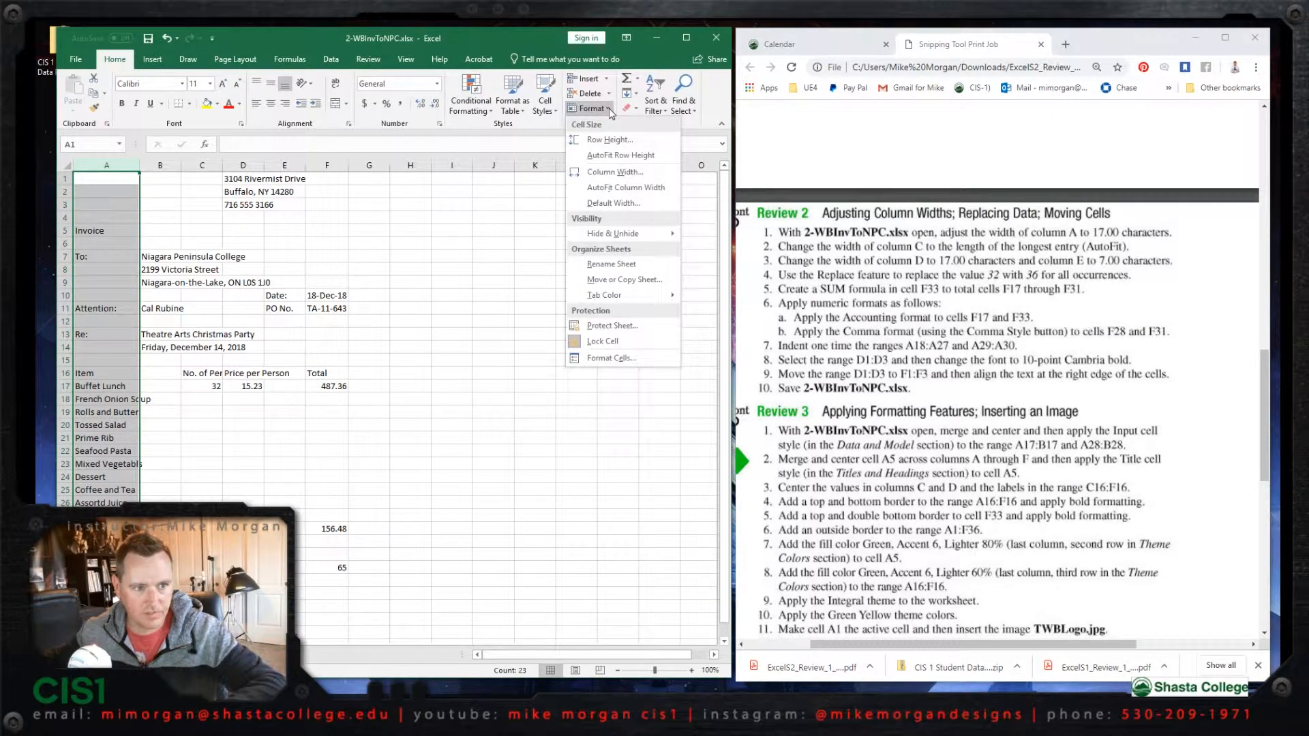
click(614, 172)
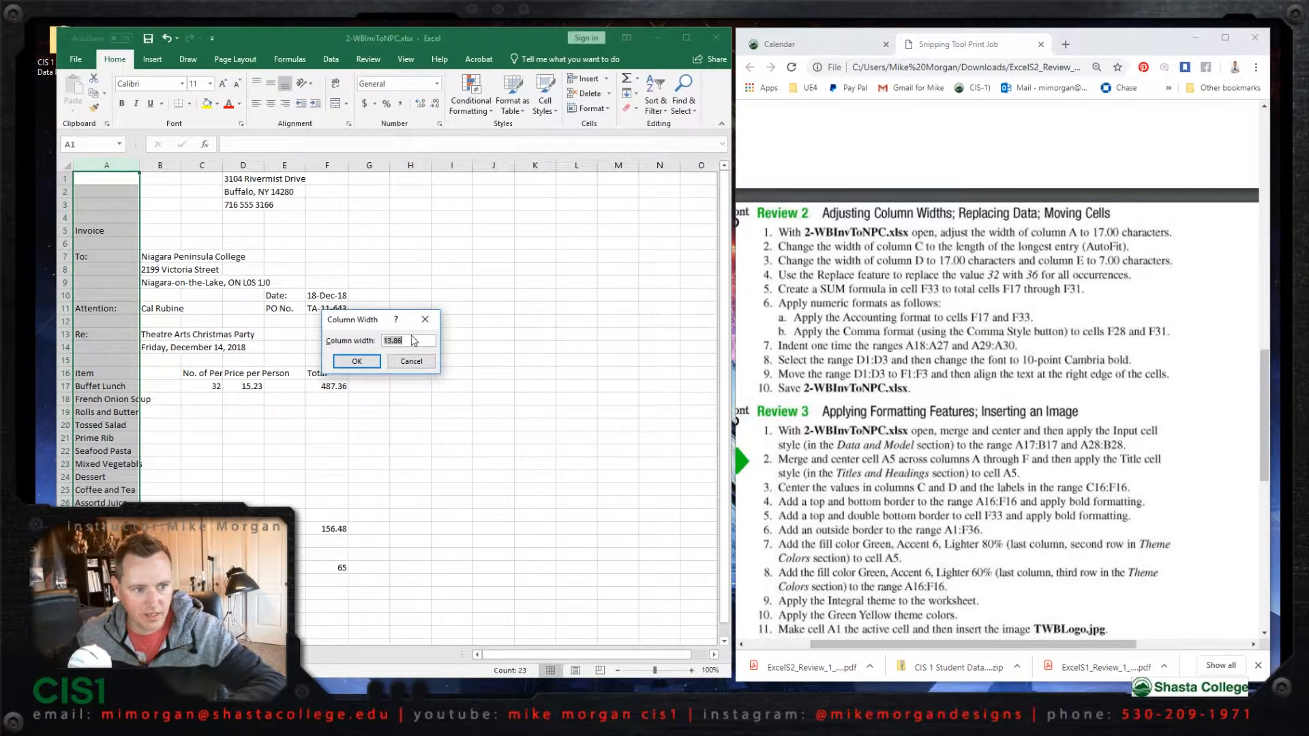
drag(410, 339, 337, 333)
text(17.)
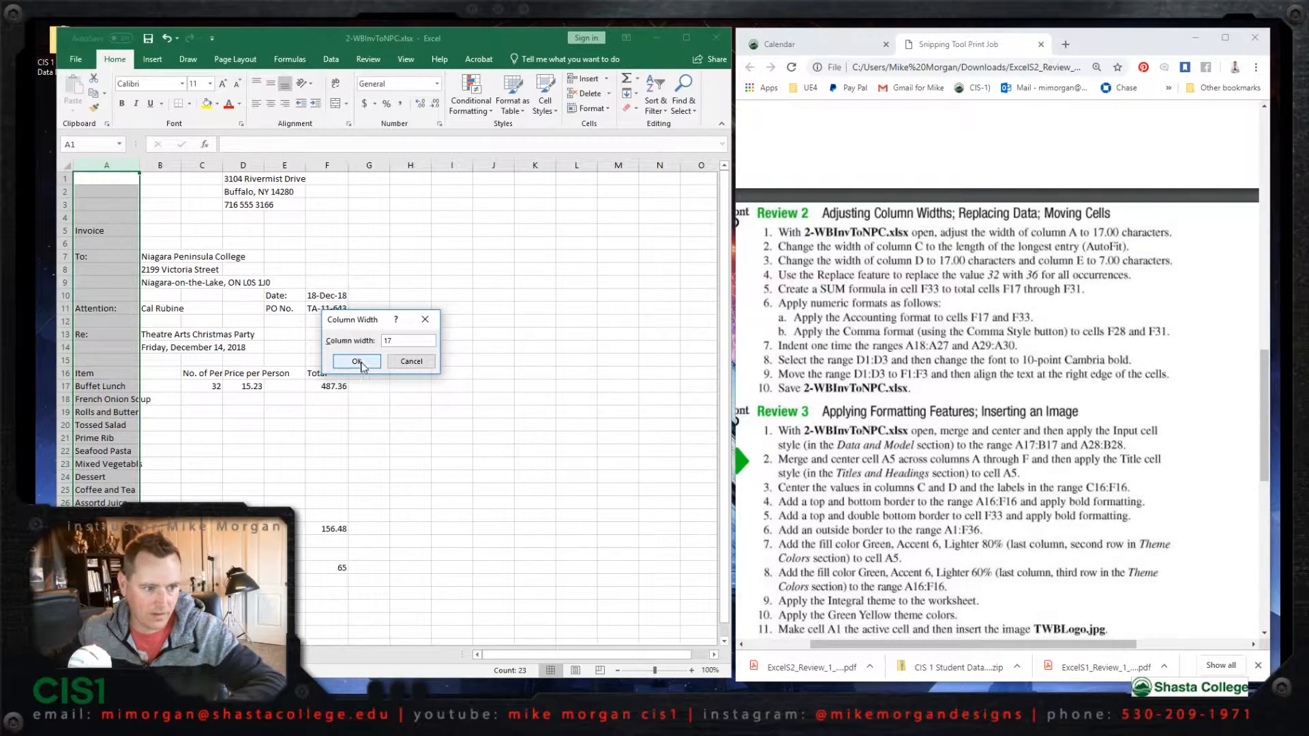
click(359, 361)
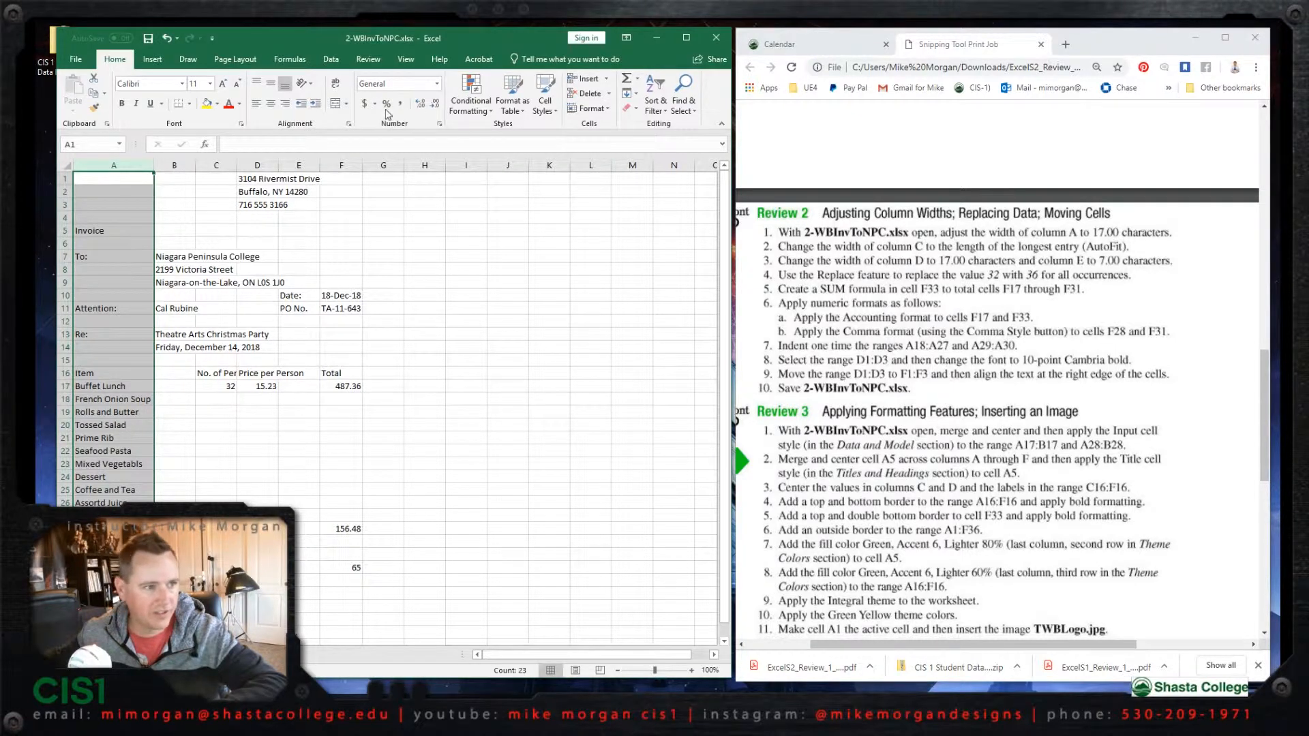
- AutoFit the width of column C to its longest entry
click(216, 166)
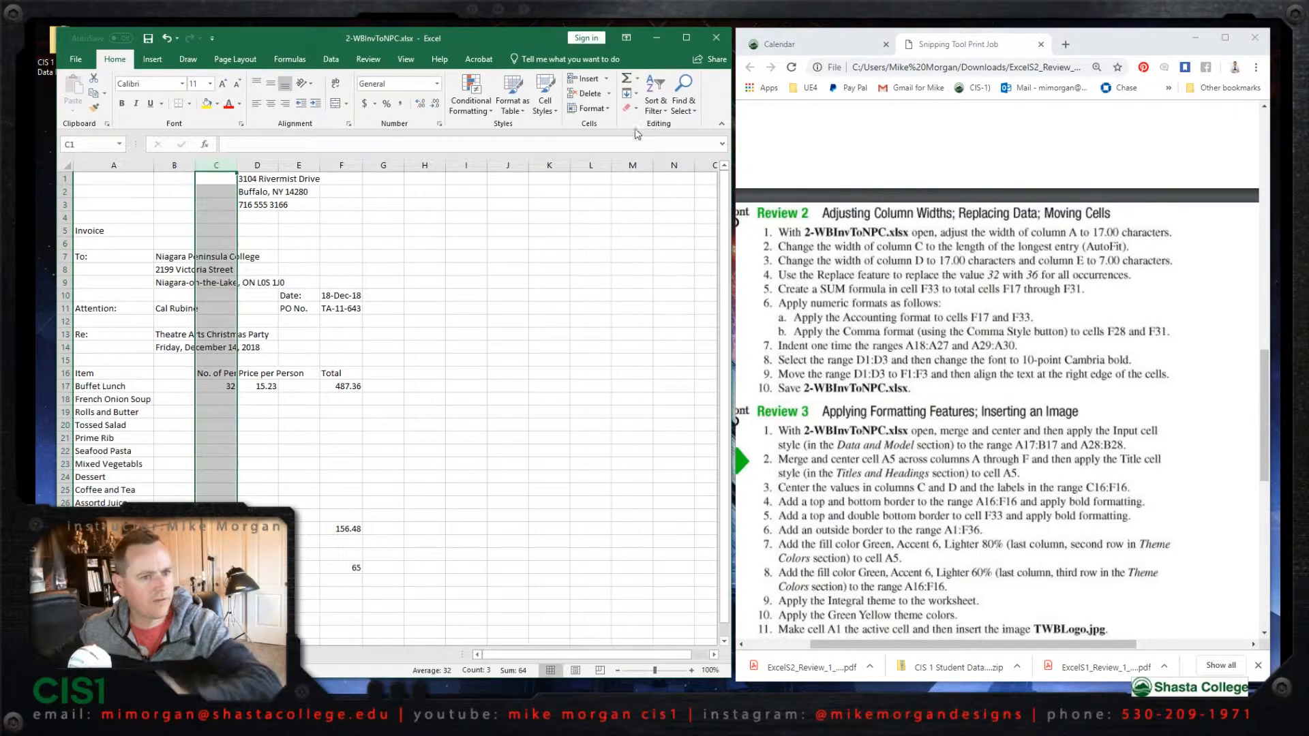
click(610, 107)
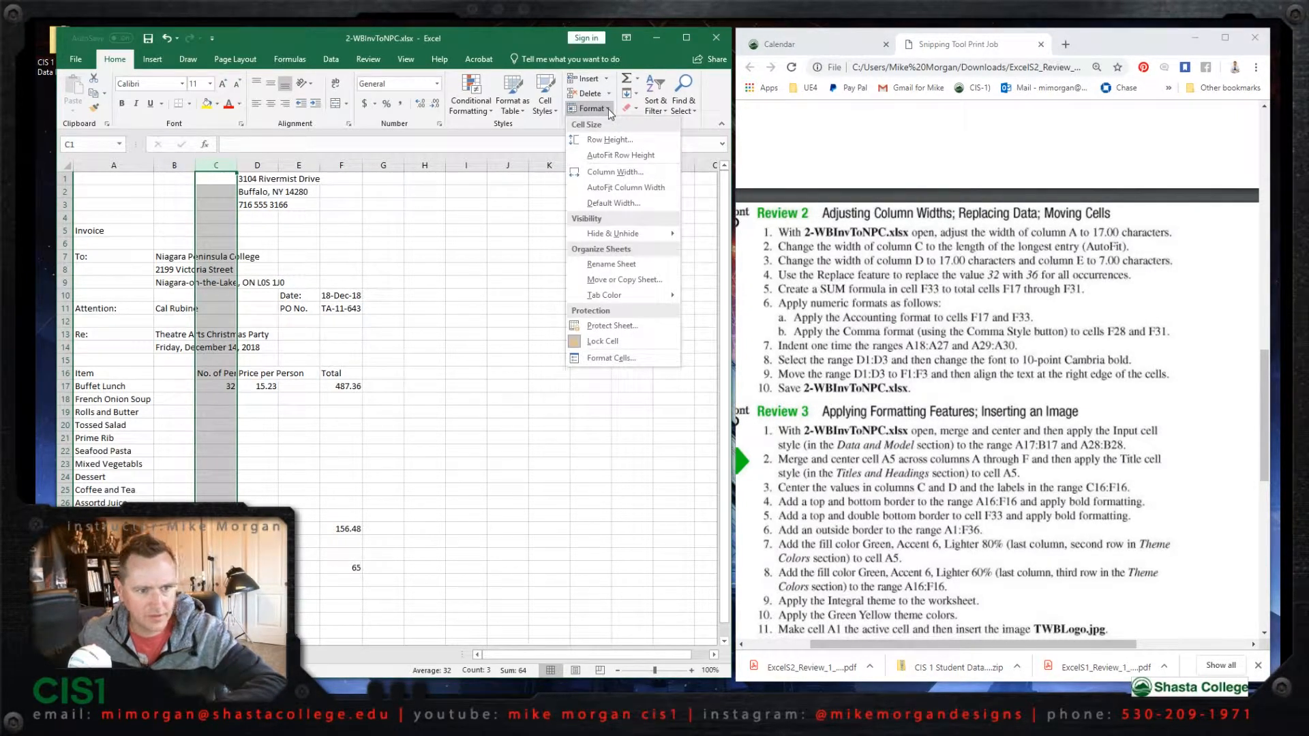
click(628, 187)
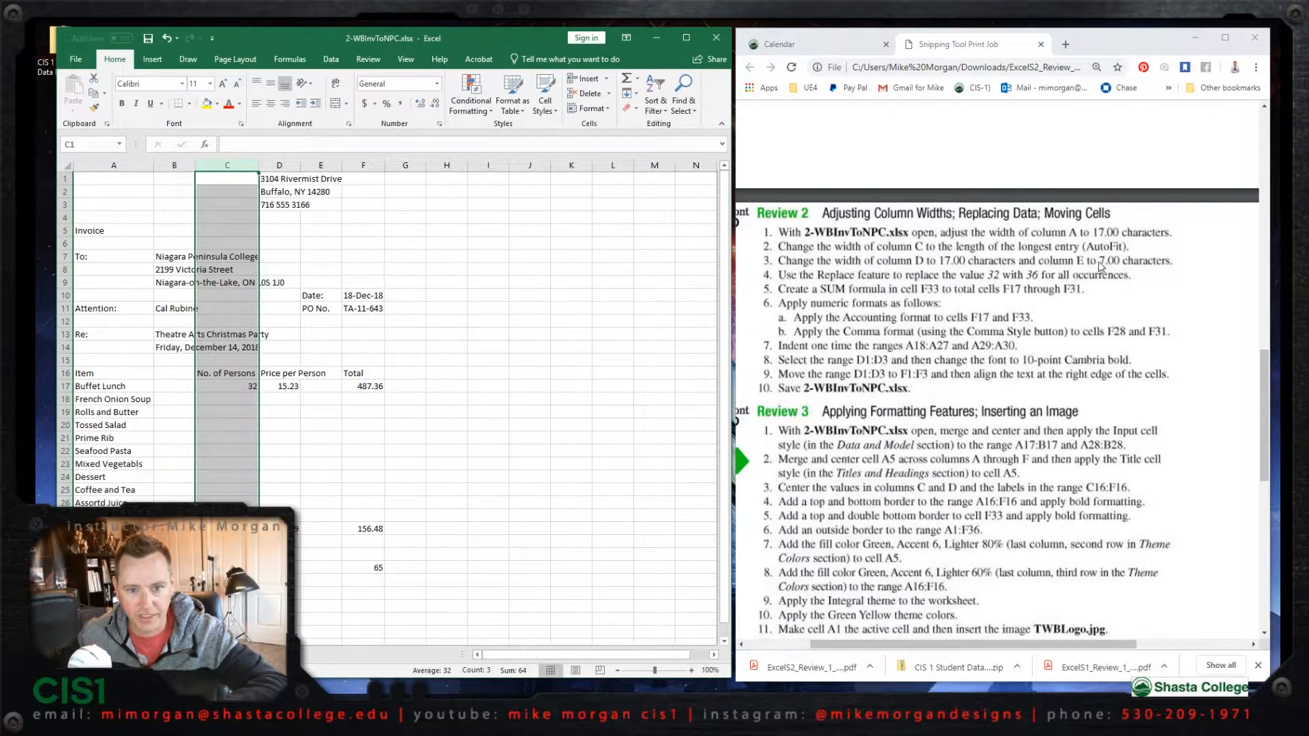
- Set the width of column D, which holds the Price per Person values, to 17 characters
click(279, 166)
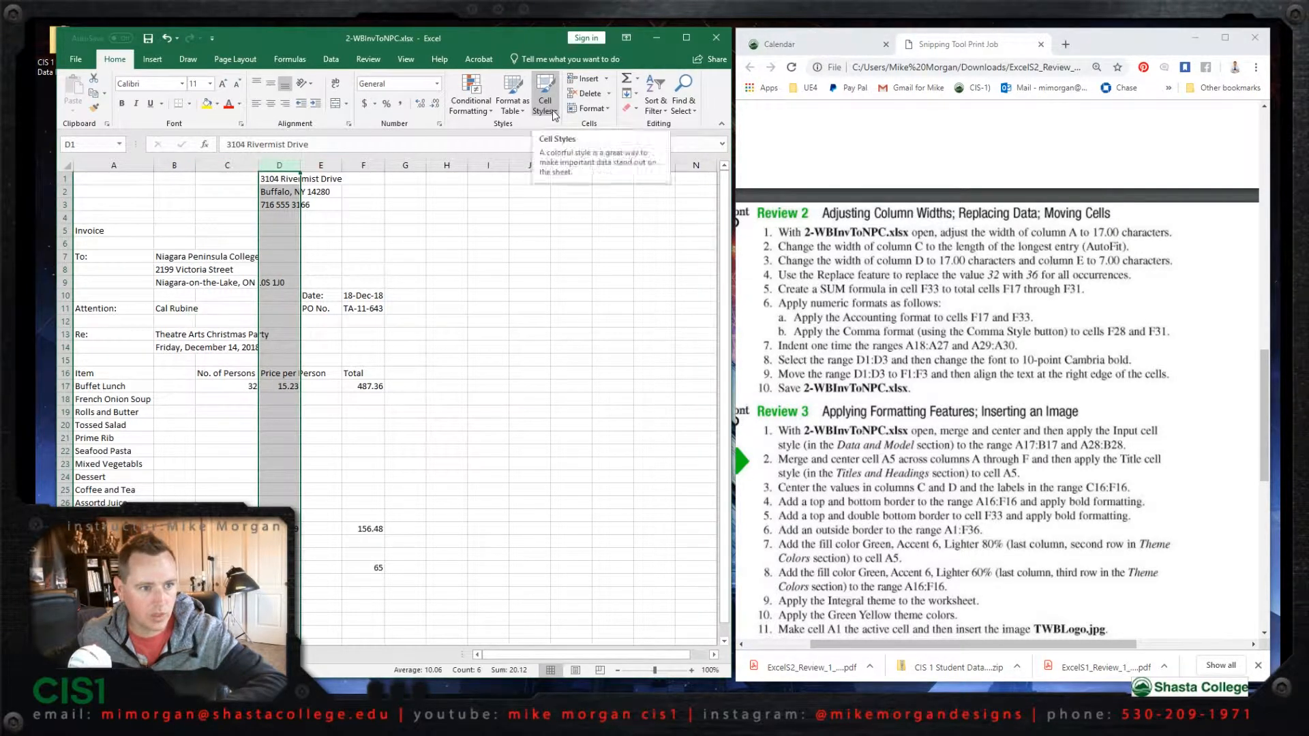
click(590, 108)
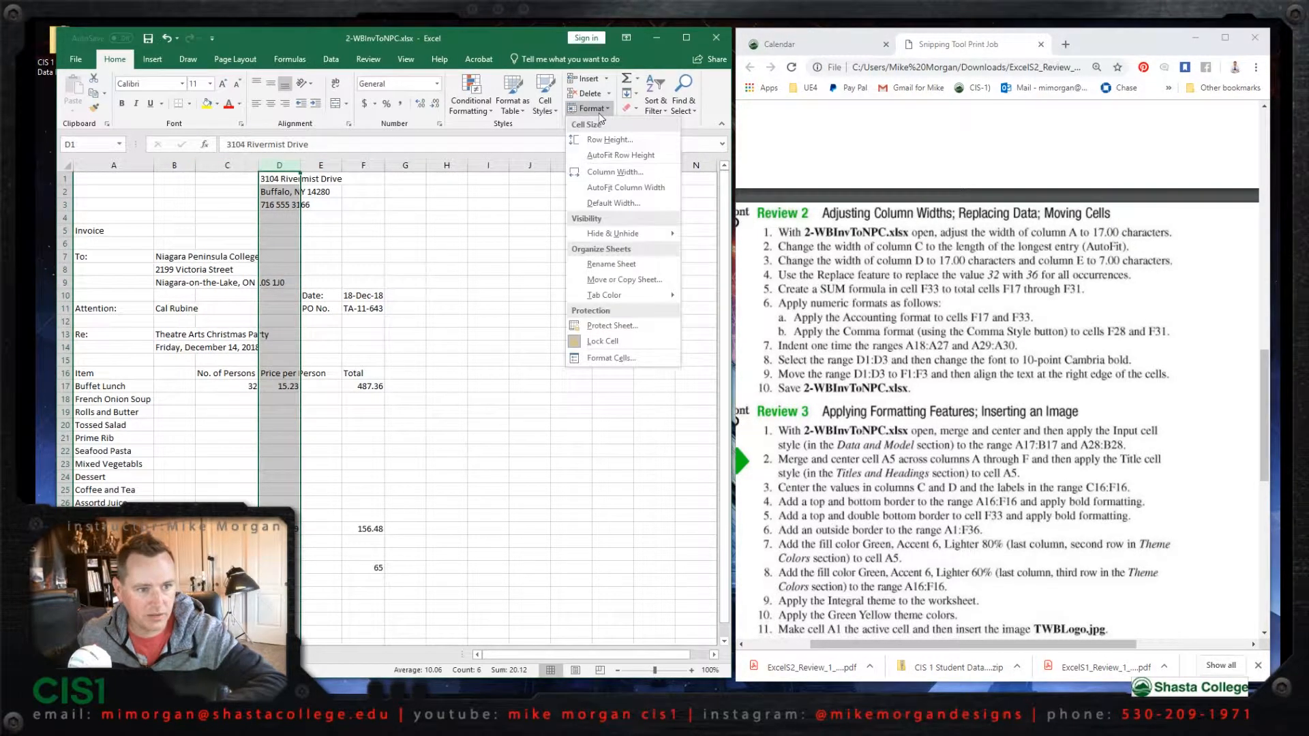
click(607, 172)
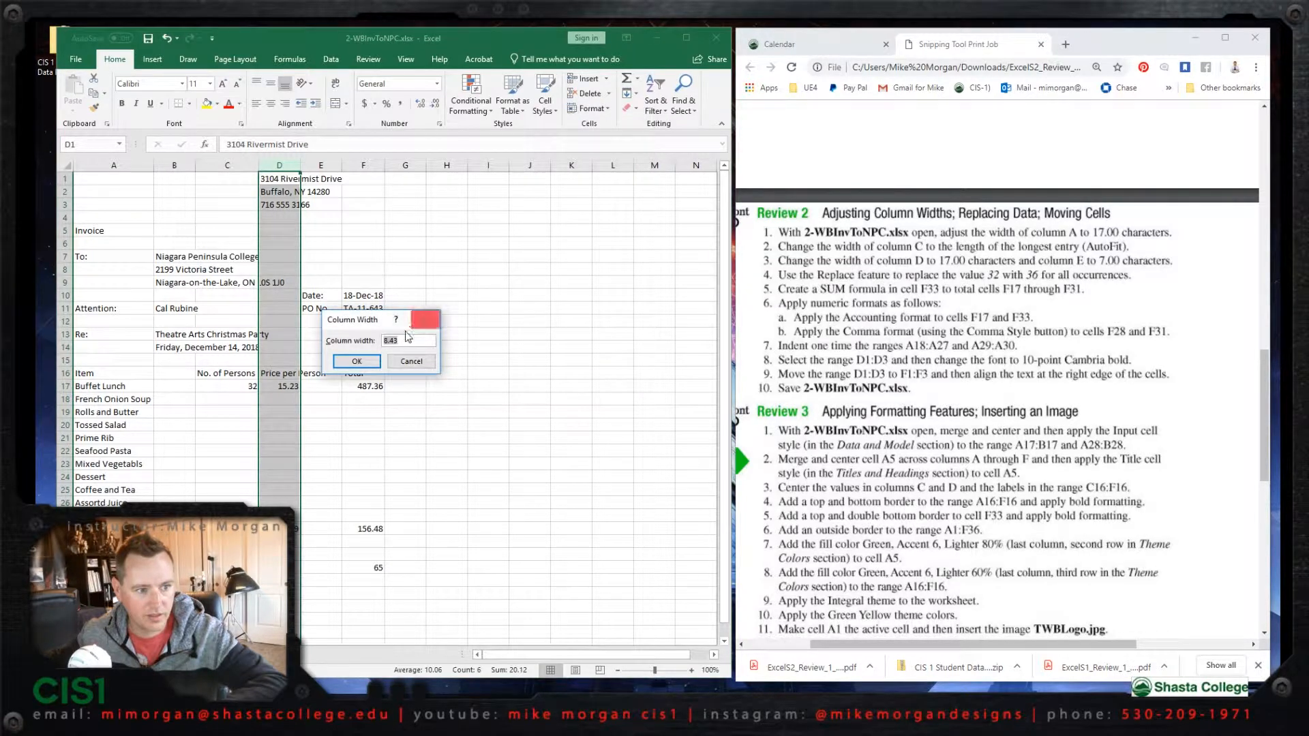
click(398, 339)
drag(398, 339, 362, 342)
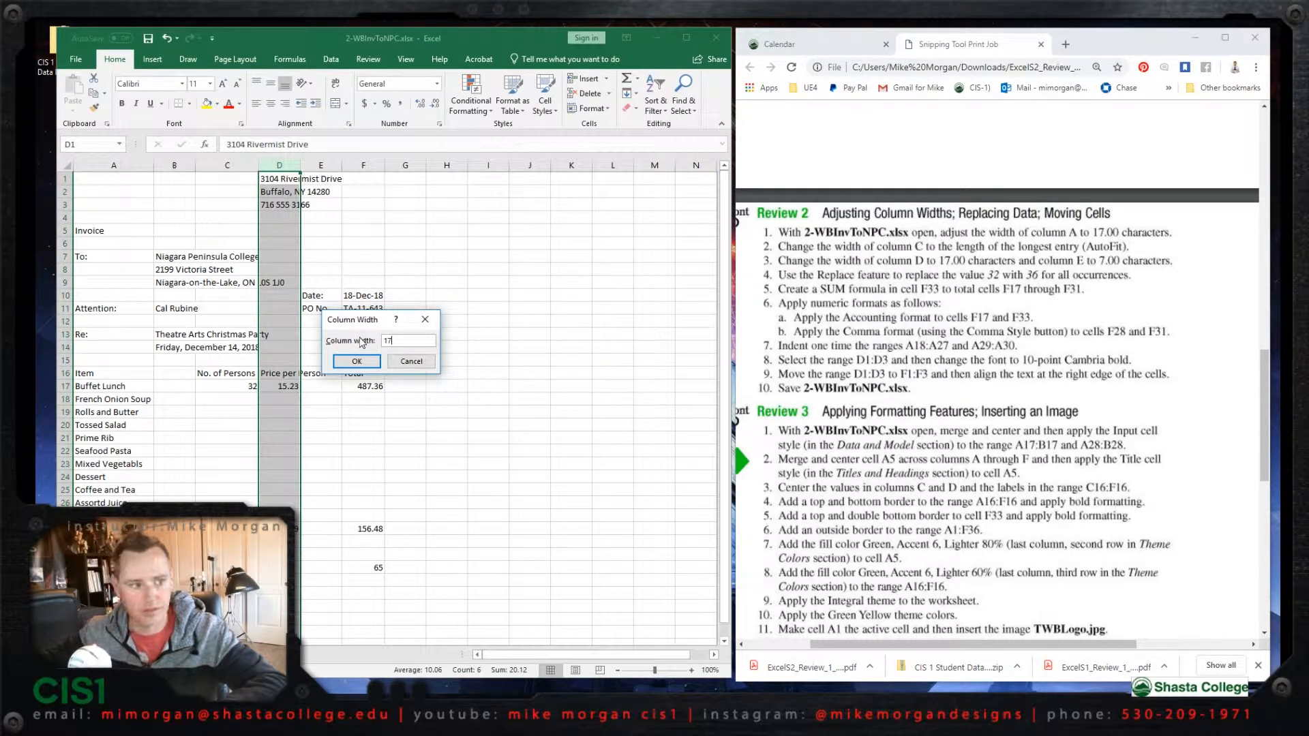
click(357, 362)
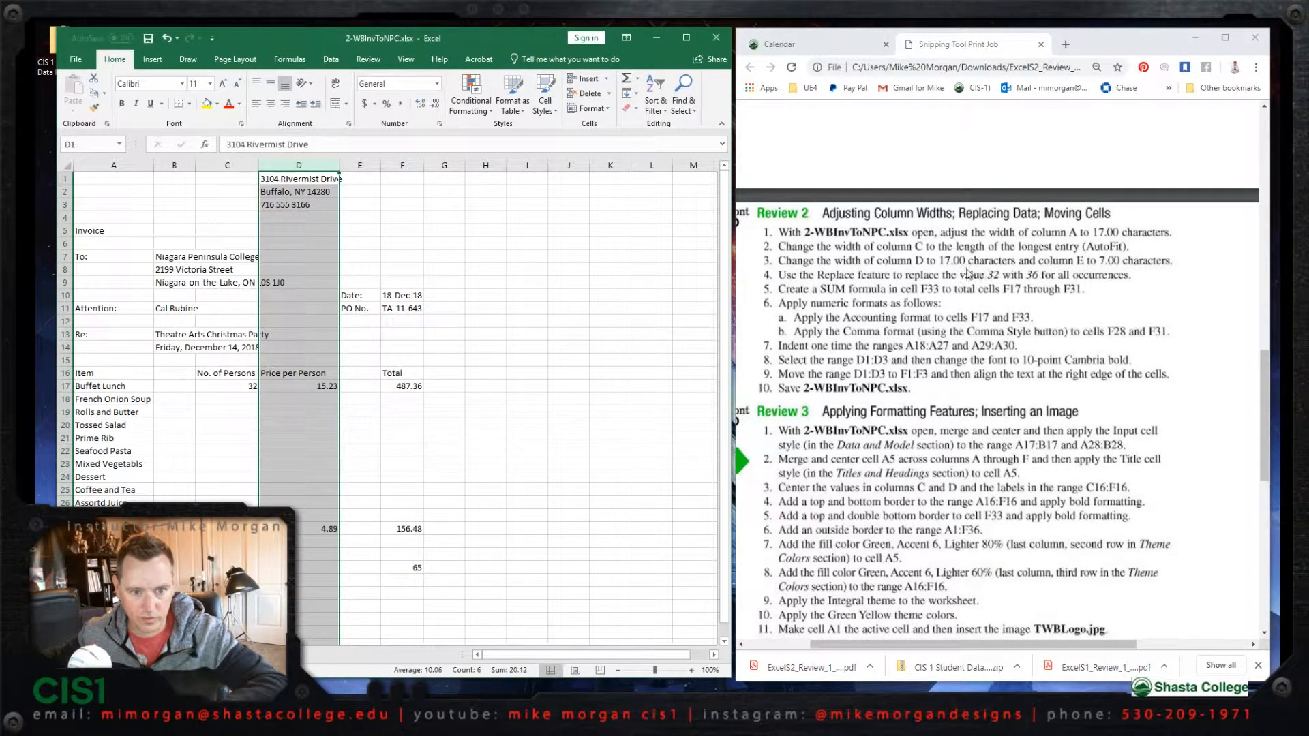
- Set the width of column E, which holds the Date and PO No. labels, to 7 characters
click(366, 170)
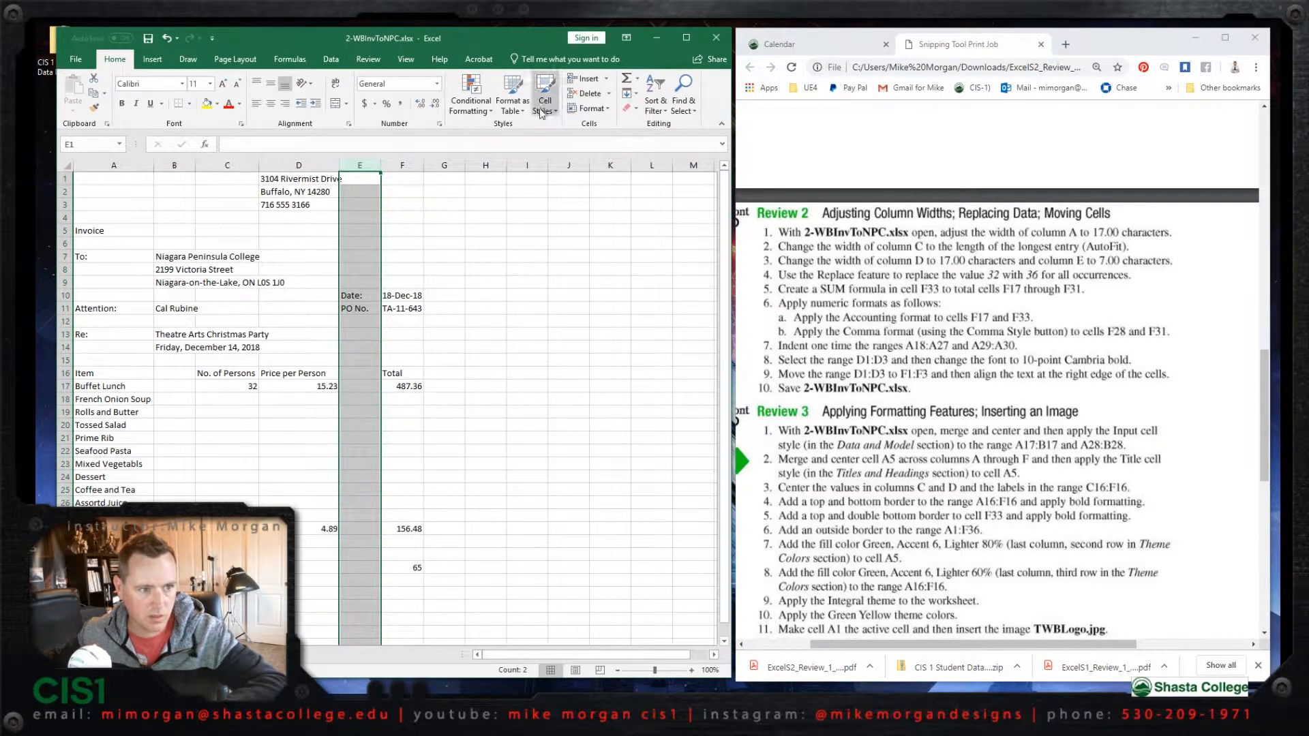
click(587, 108)
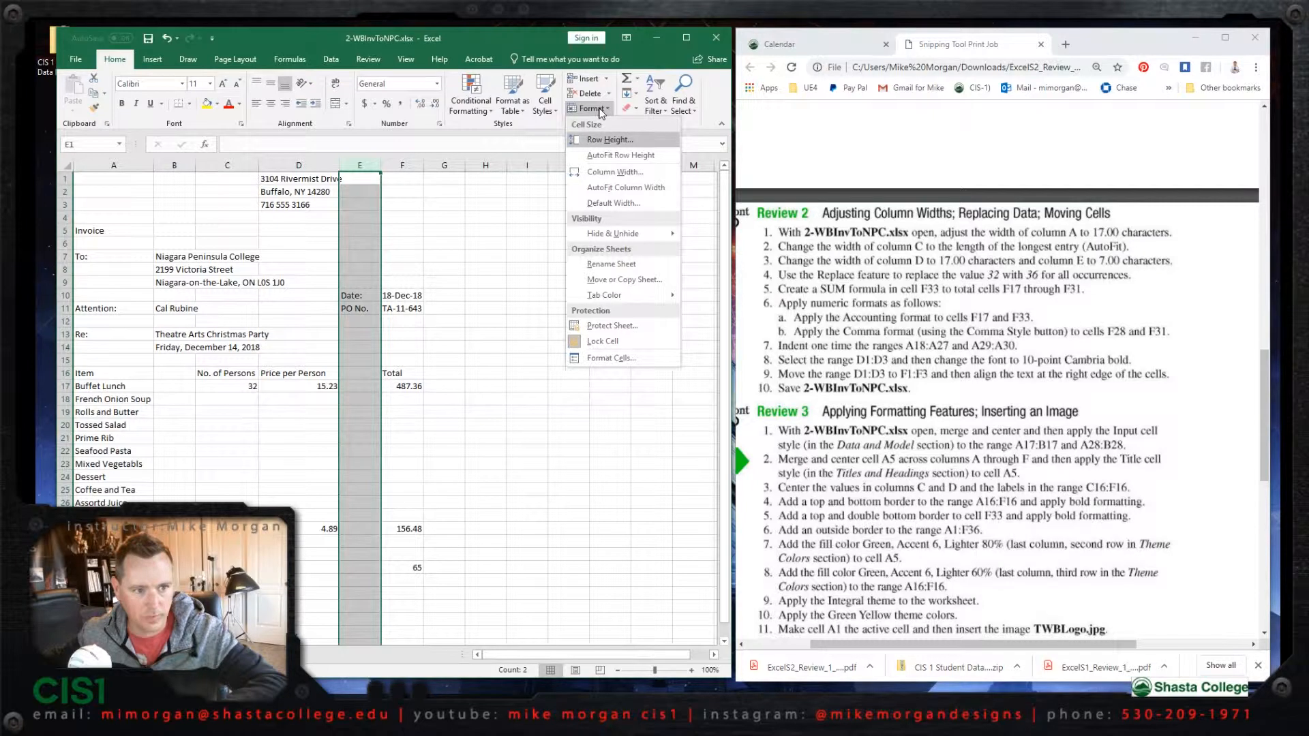
click(601, 174)
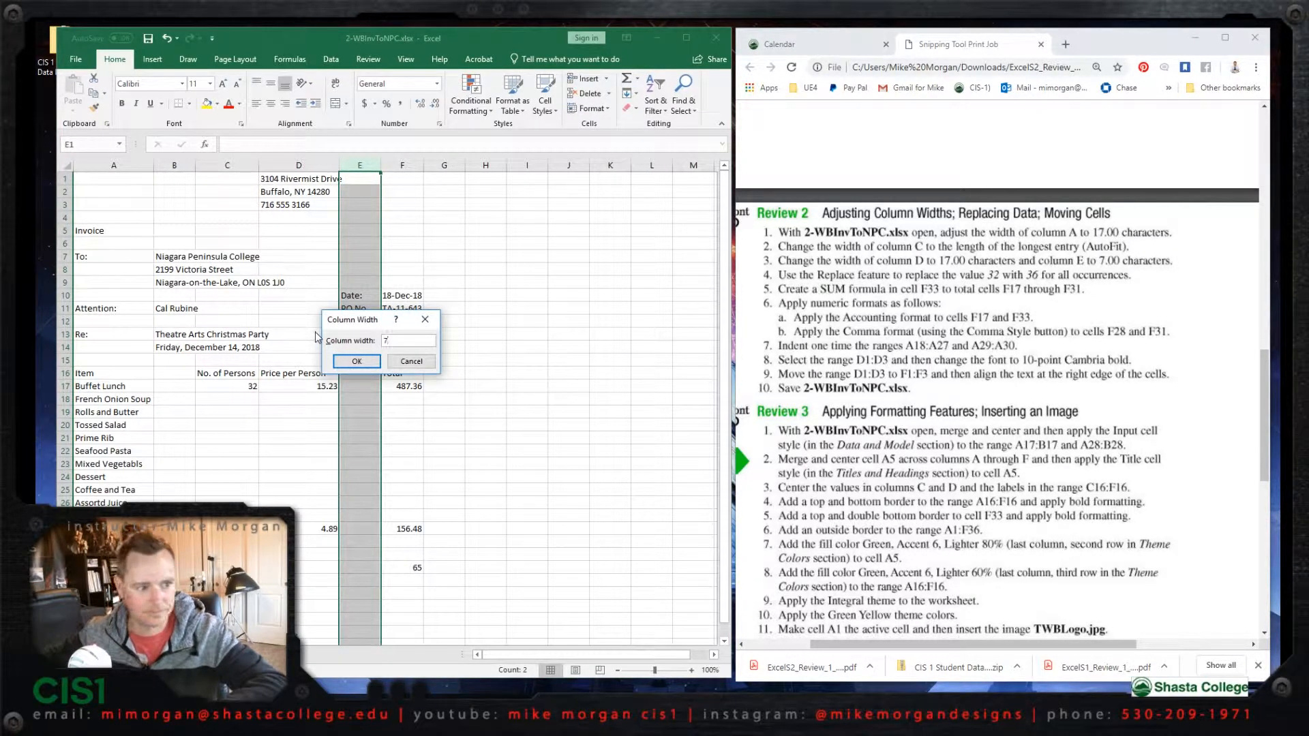
click(357, 361)
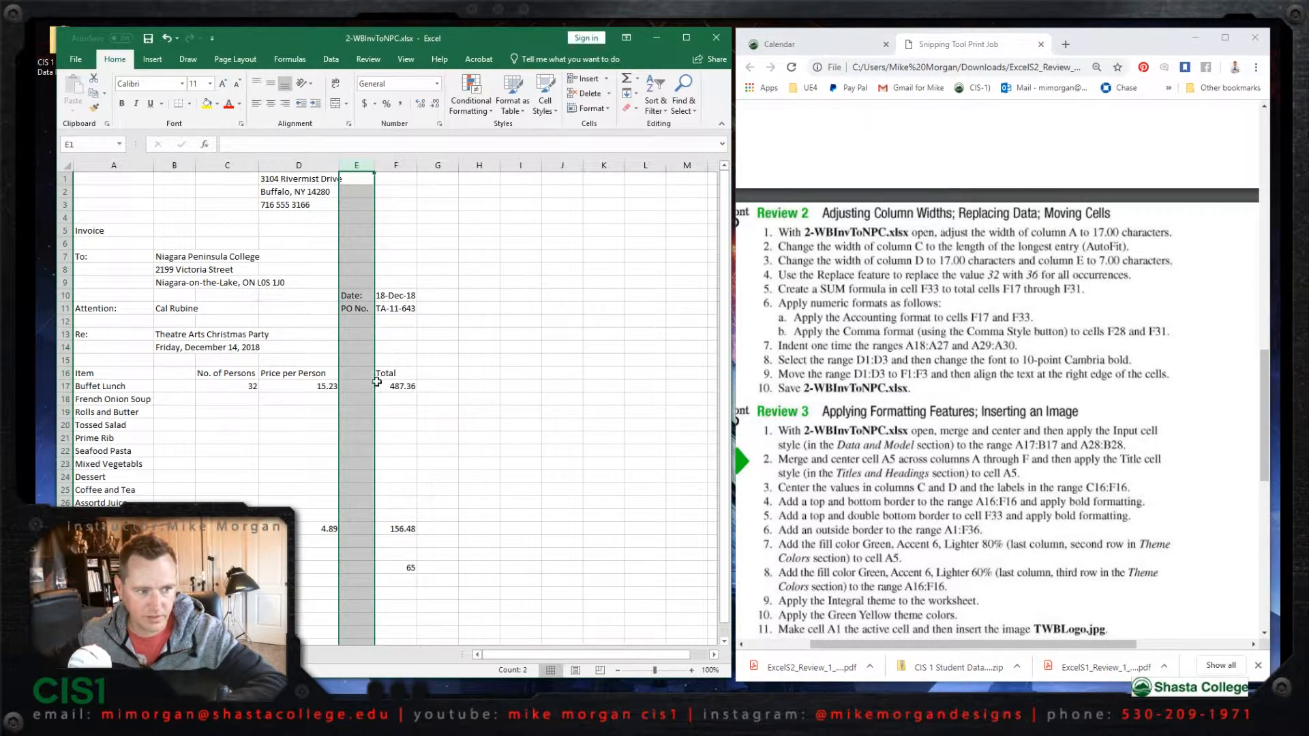
- Replace all occurrences of the value 32 in the worksheet with 36, then dismiss the Find and Replace dialog
click(250, 386)
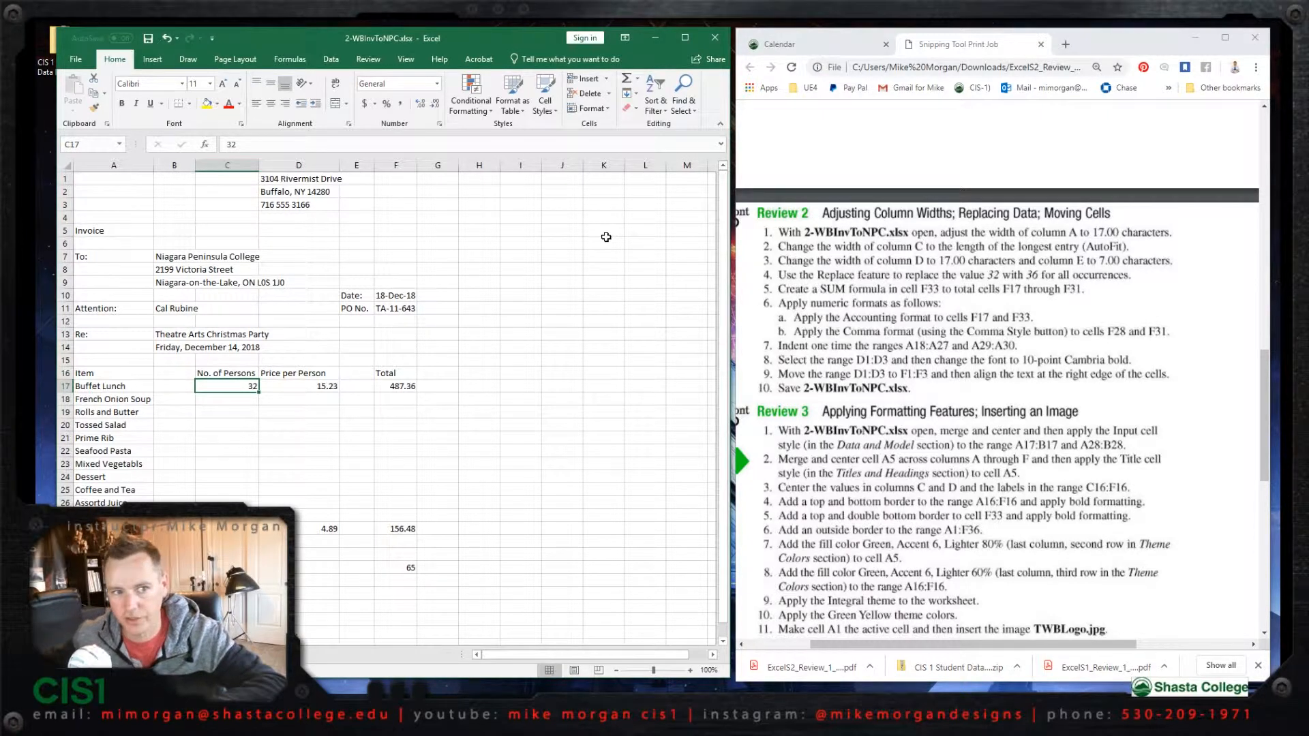
click(692, 113)
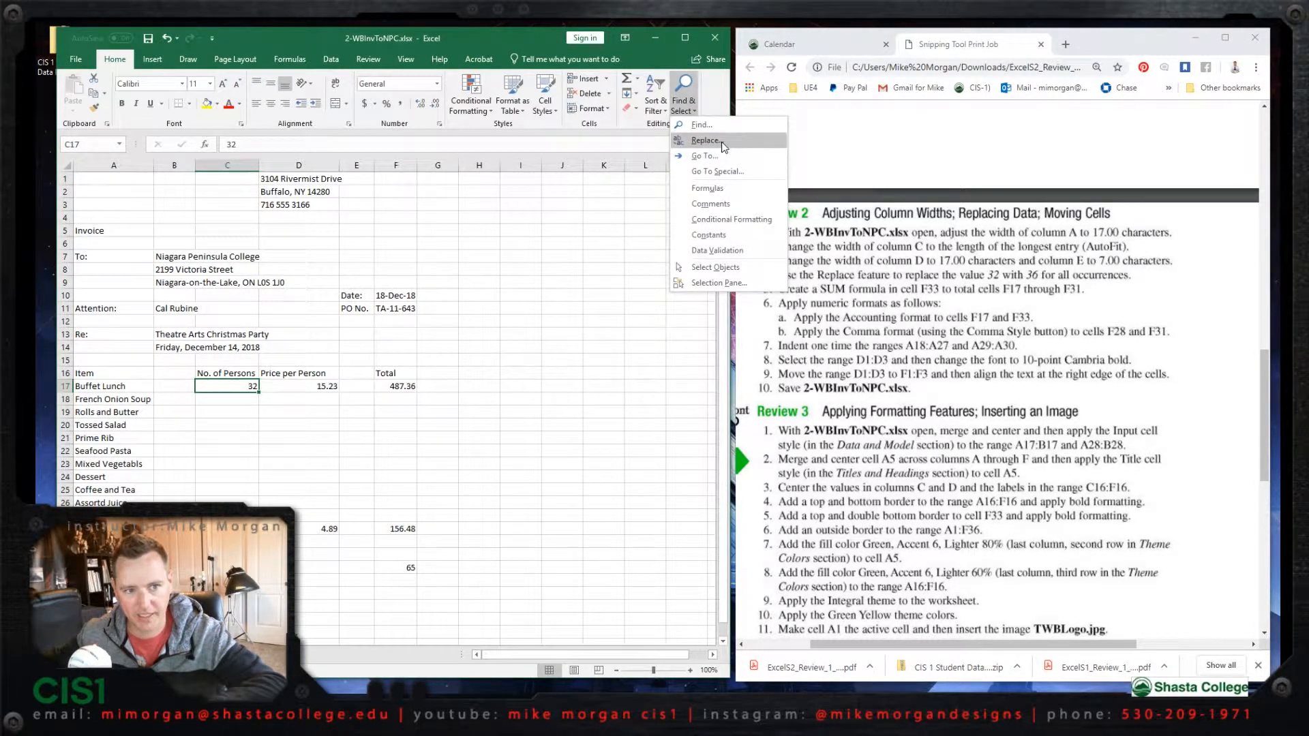
click(704, 140)
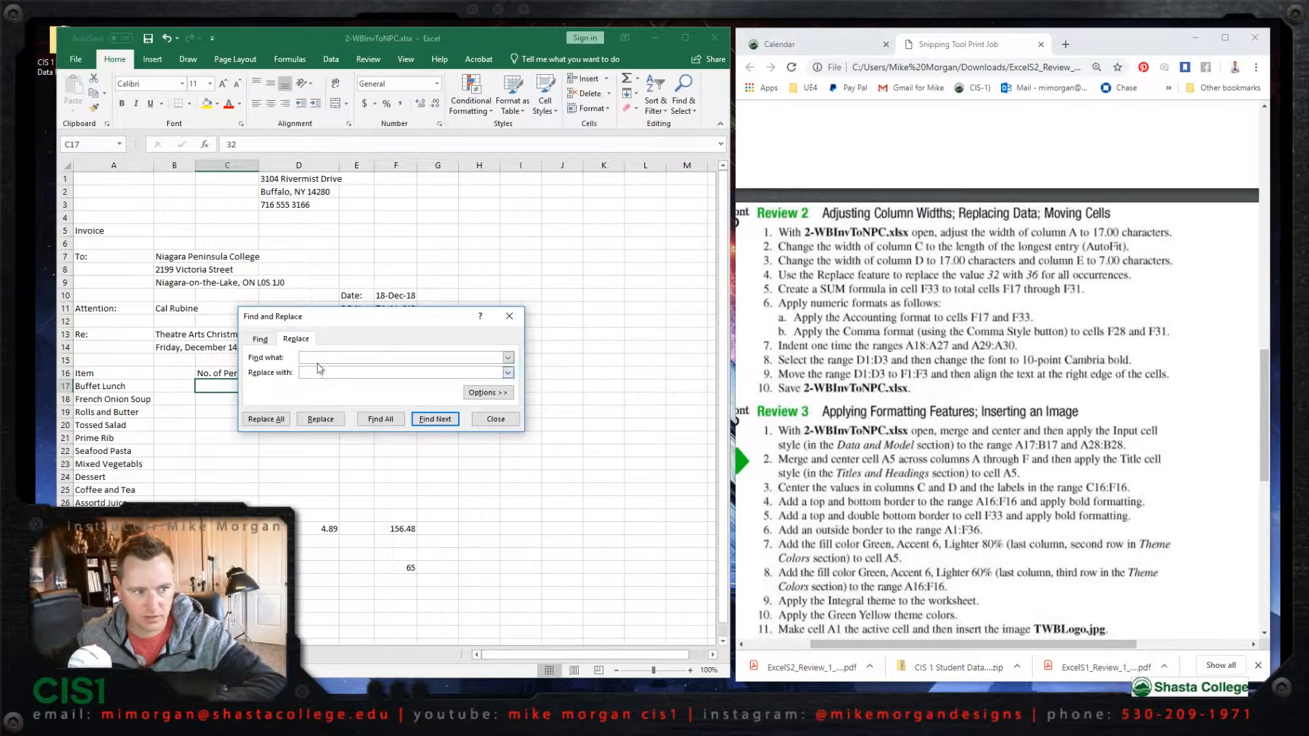
drag(313, 315, 484, 300)
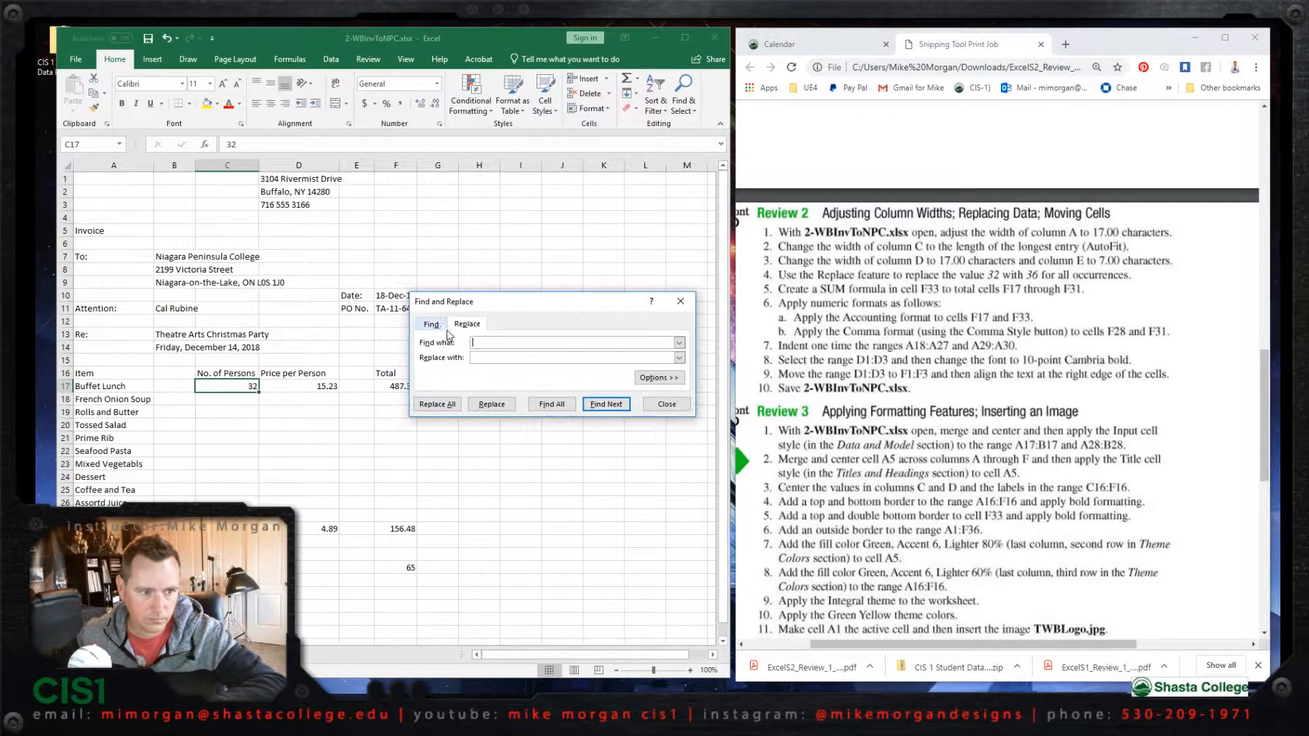
click(511, 357)
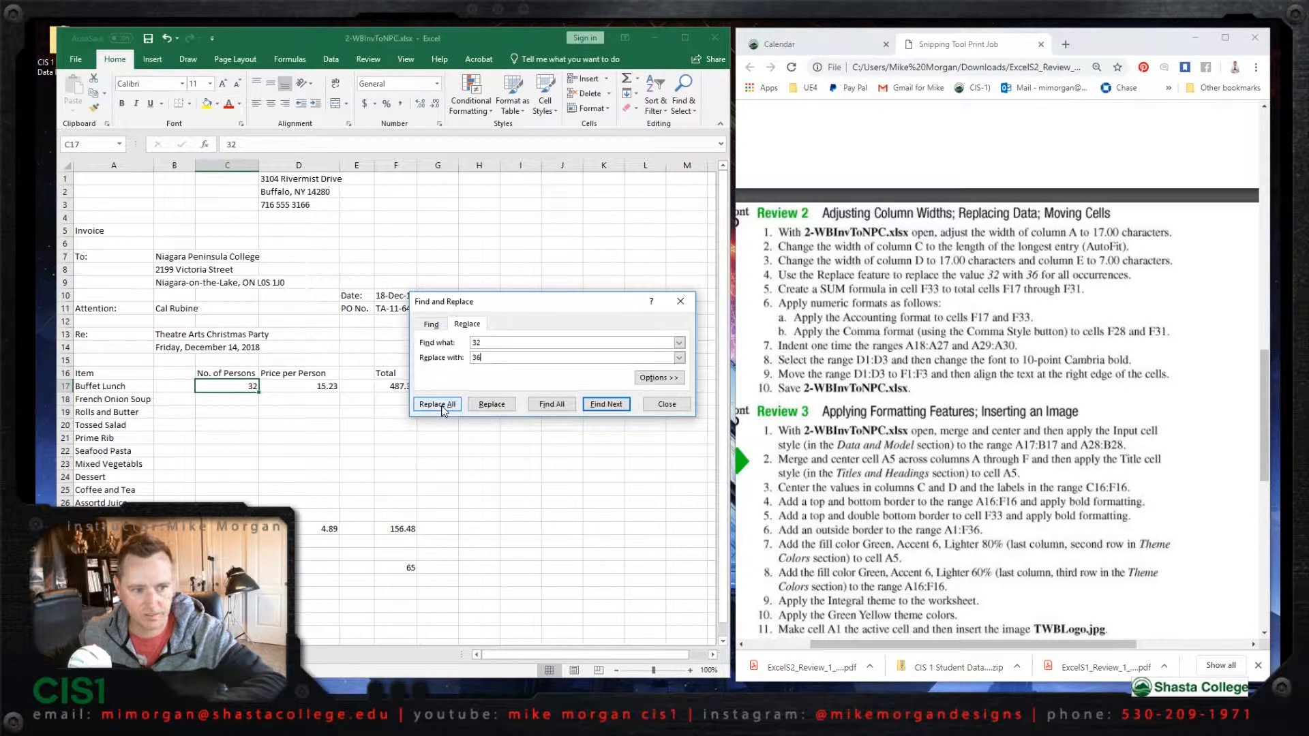
click(439, 405)
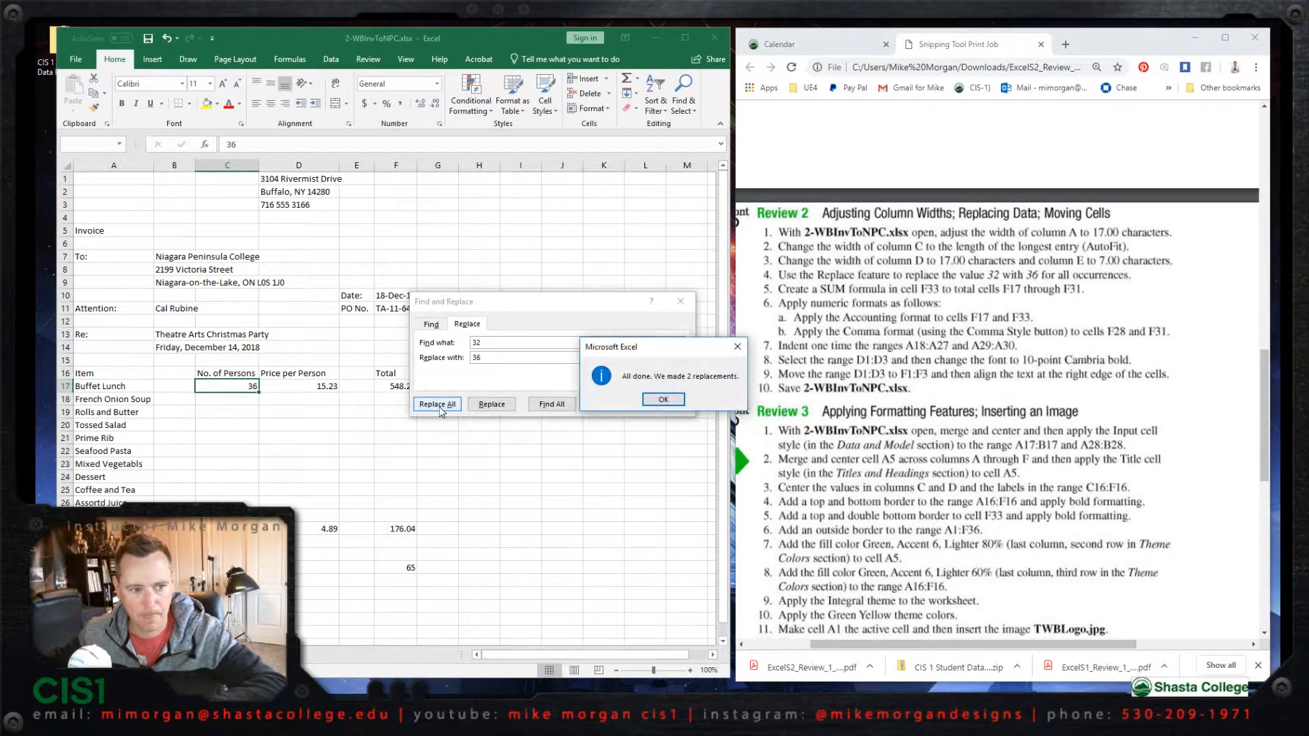
click(663, 400)
click(664, 403)
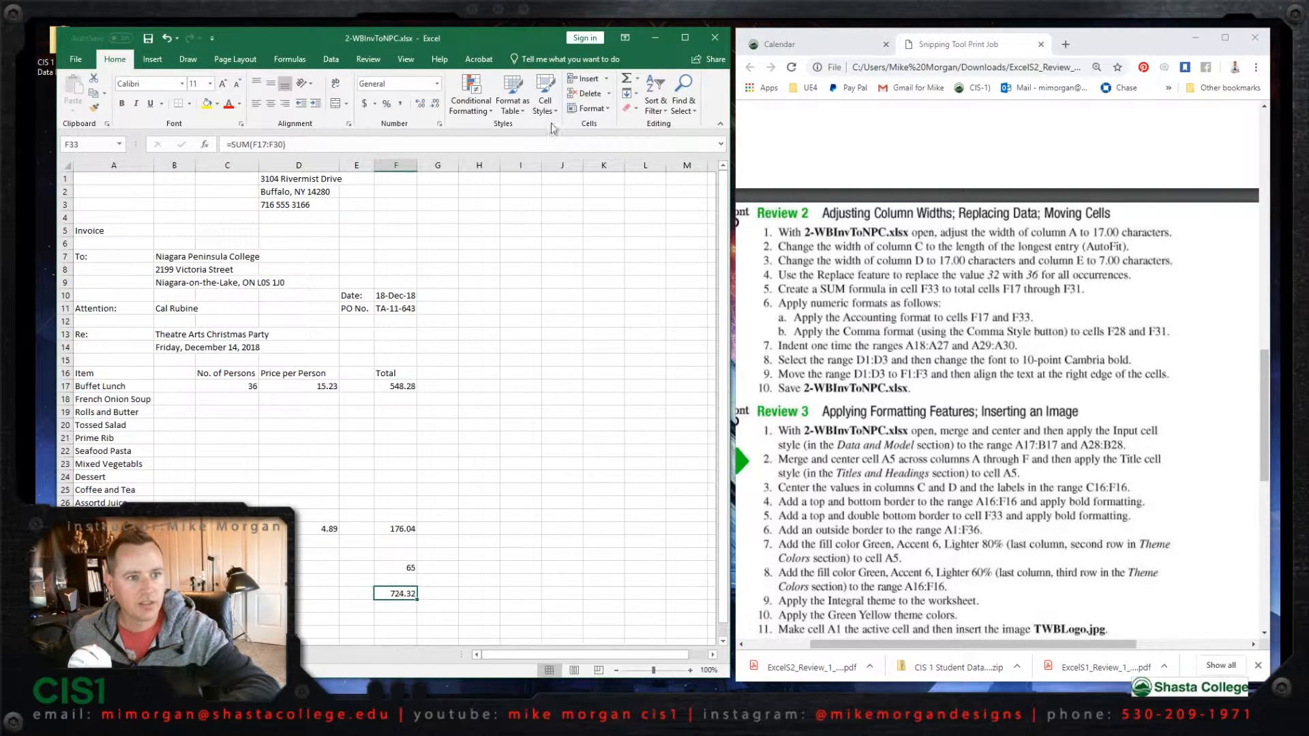
- Create a SUM formula in cell F33 that totals cells F17 through F31
click(638, 79)
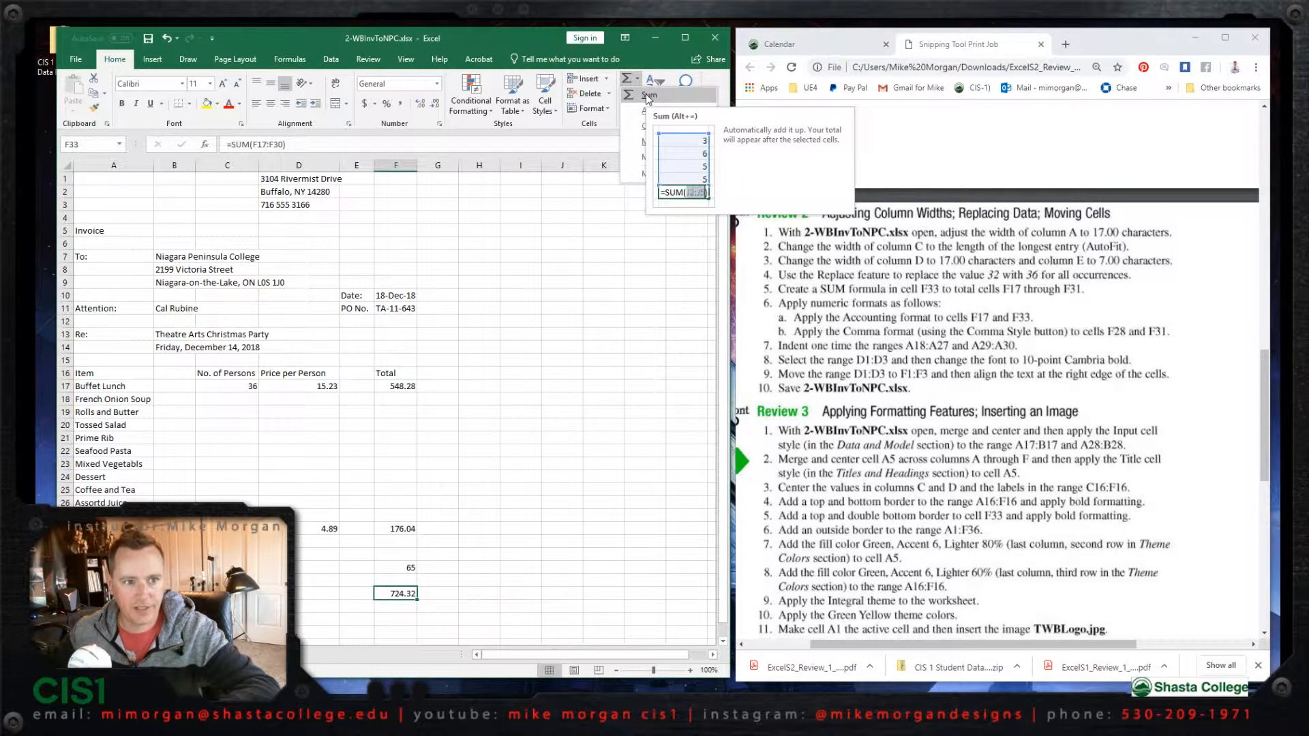
click(645, 92)
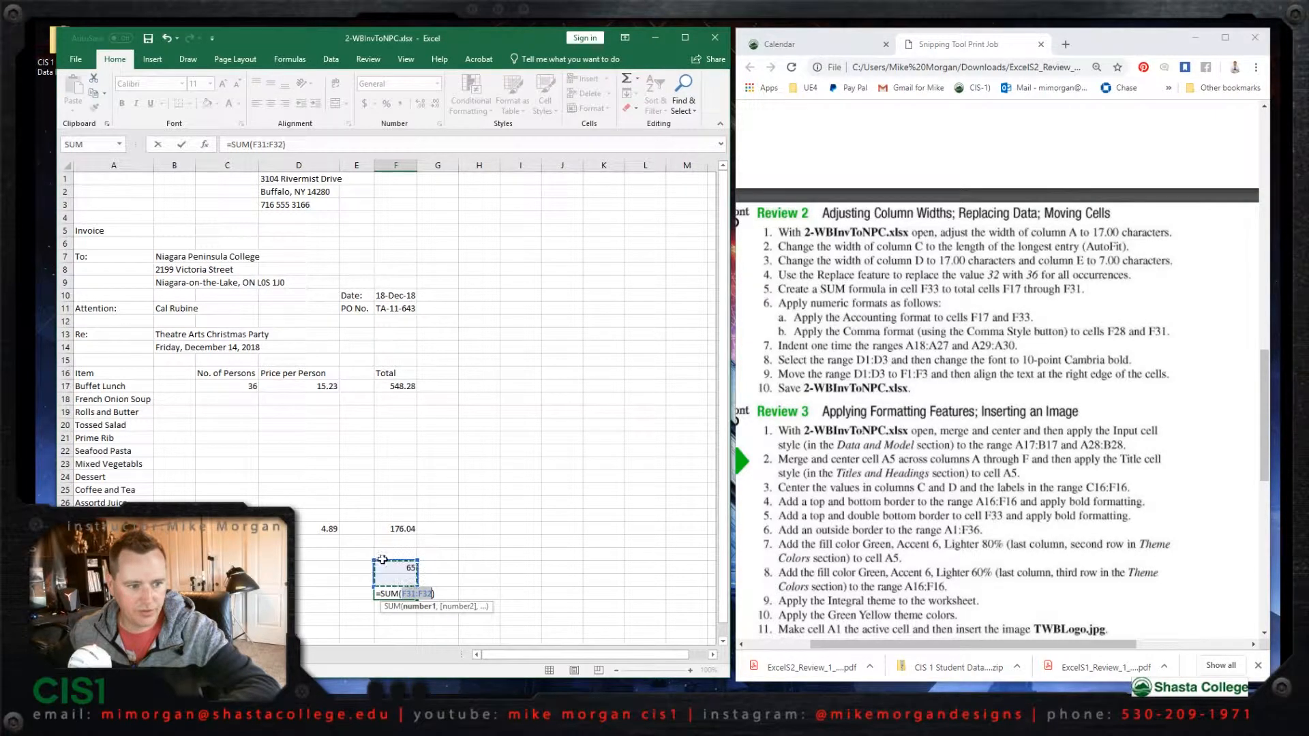
drag(387, 561, 388, 382)
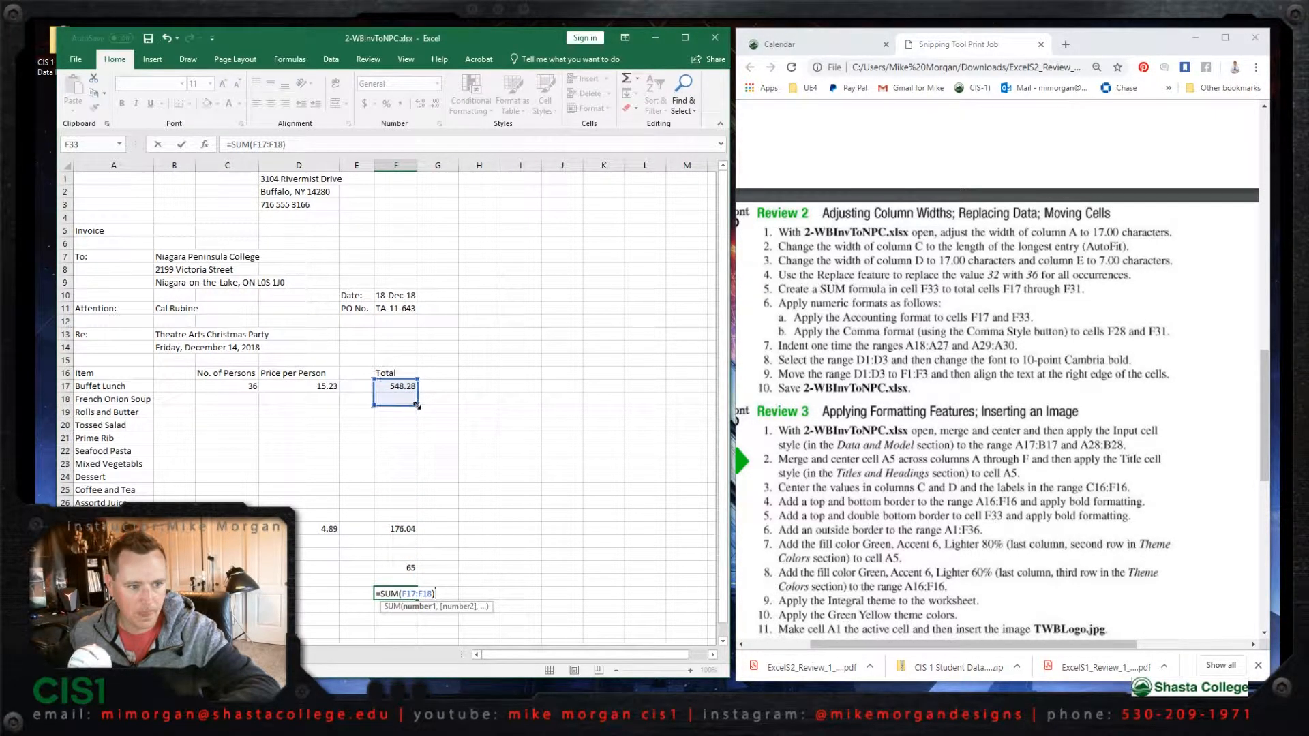
drag(416, 405, 412, 518)
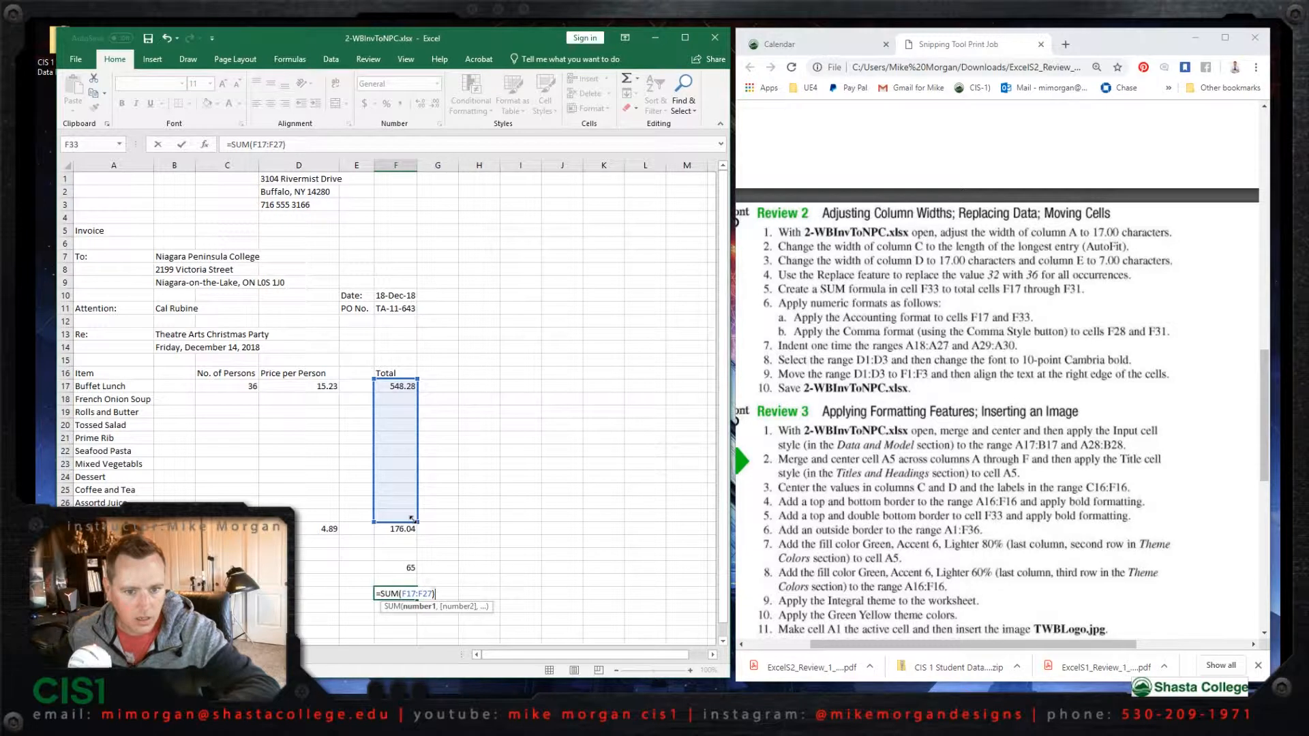
drag(413, 530, 418, 576)
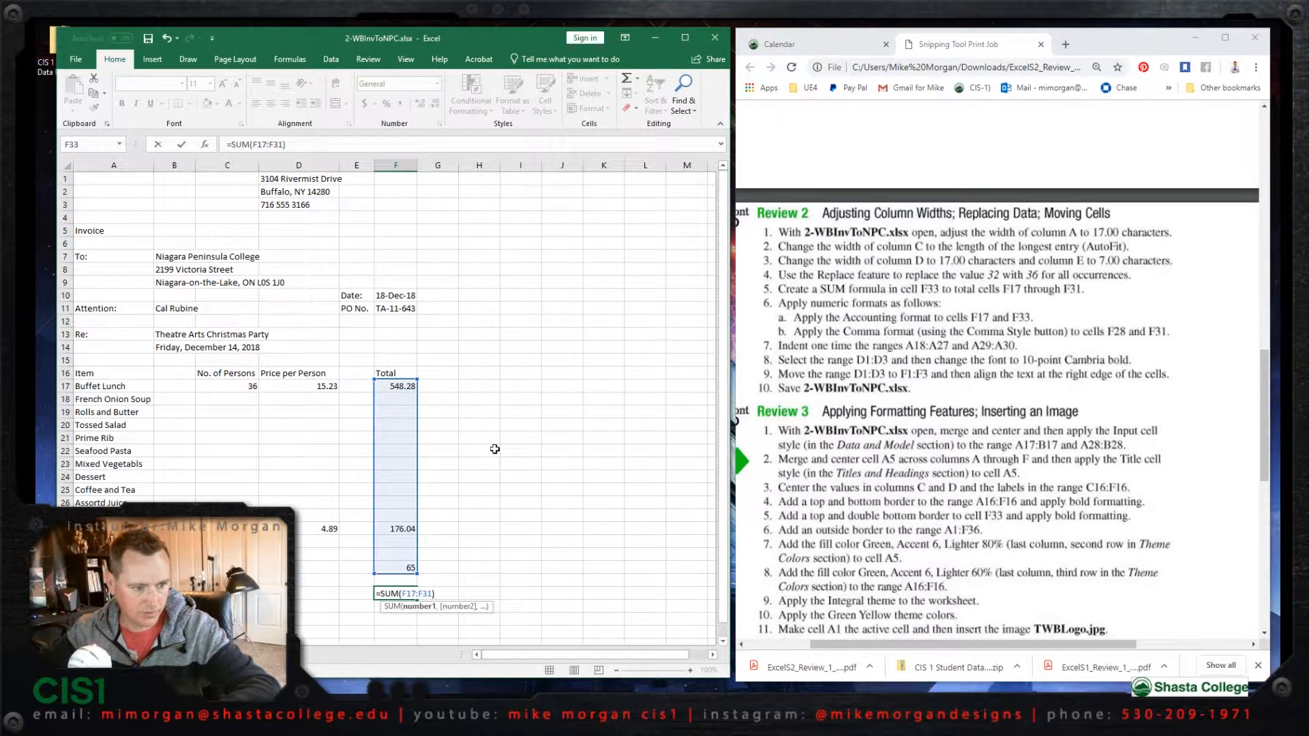
key(Return)
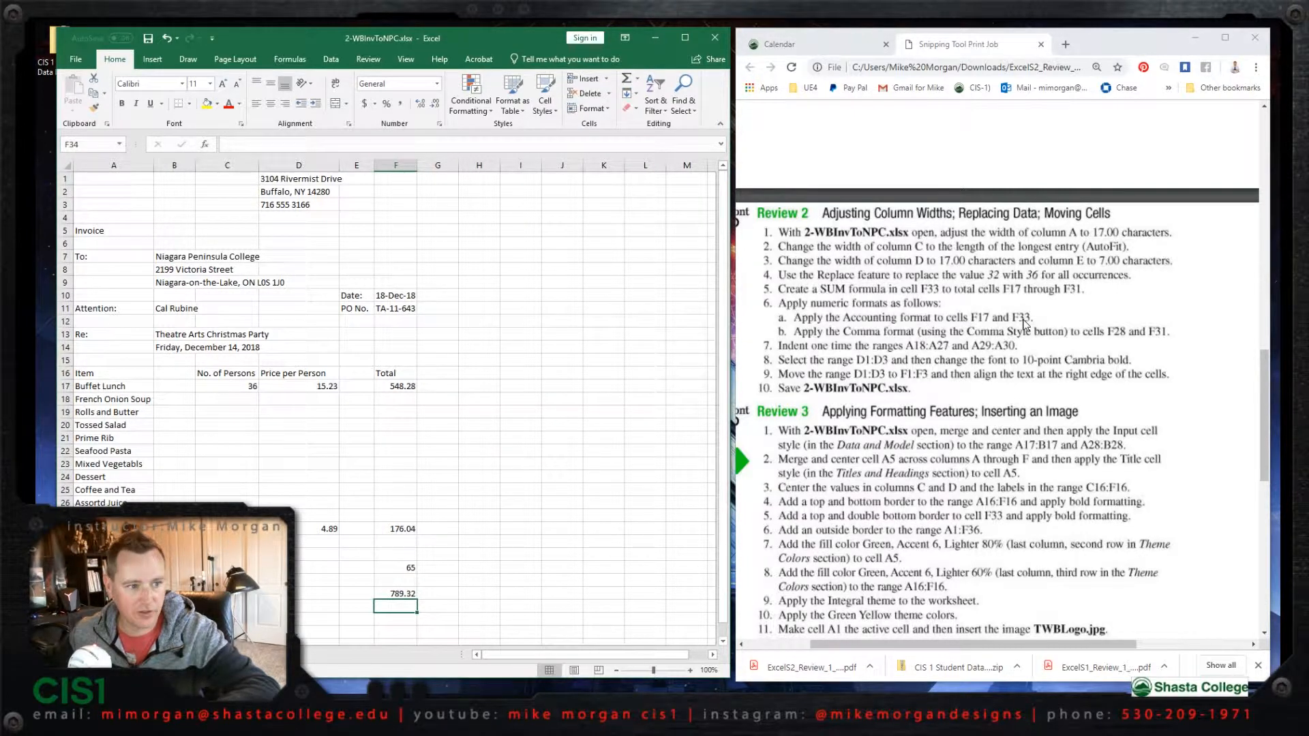
- Apply the Accounting number format to the Total values in the range F17:F33
click(402, 388)
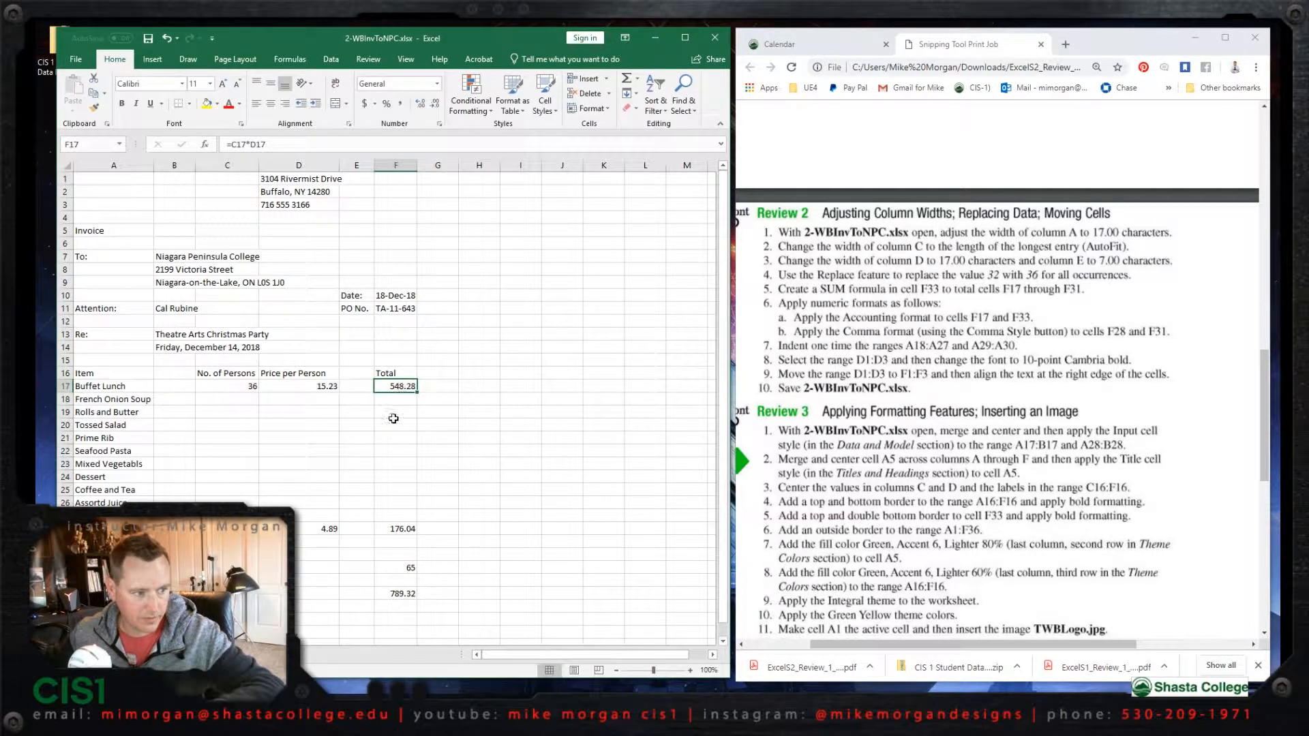
shift+click(408, 595)
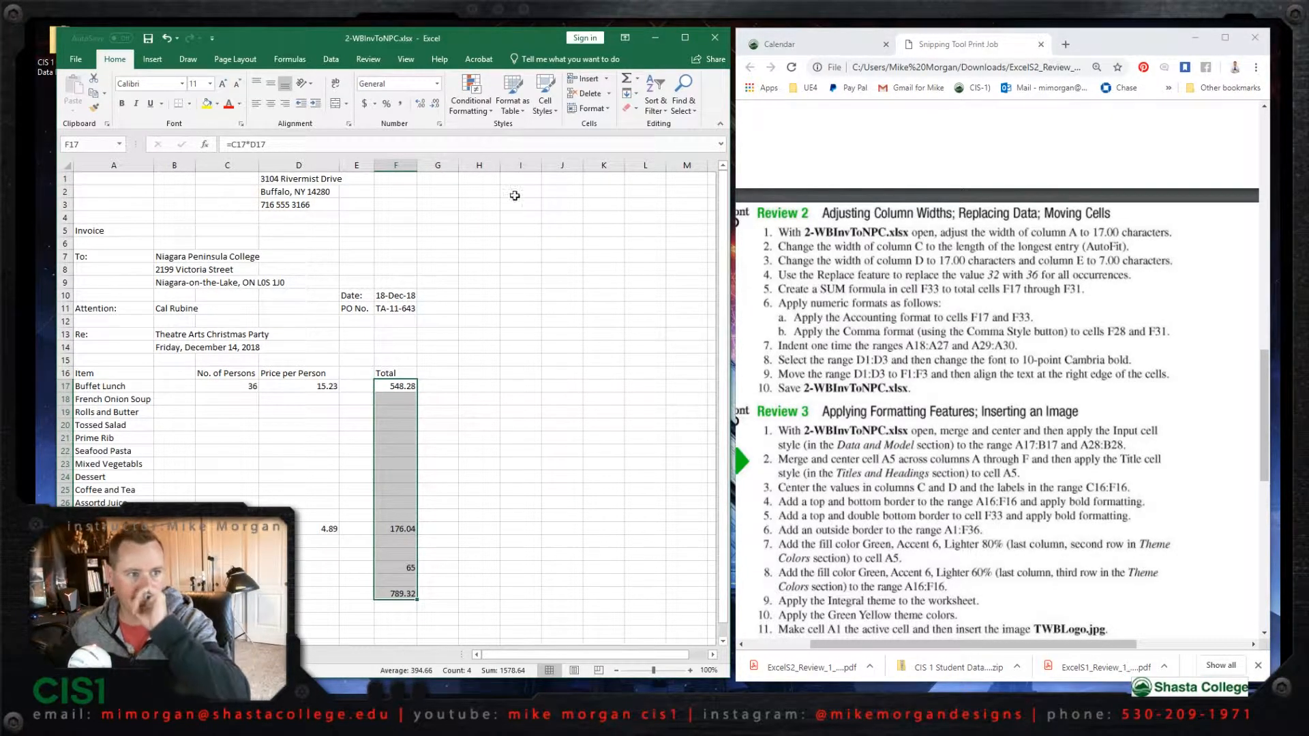
click(438, 84)
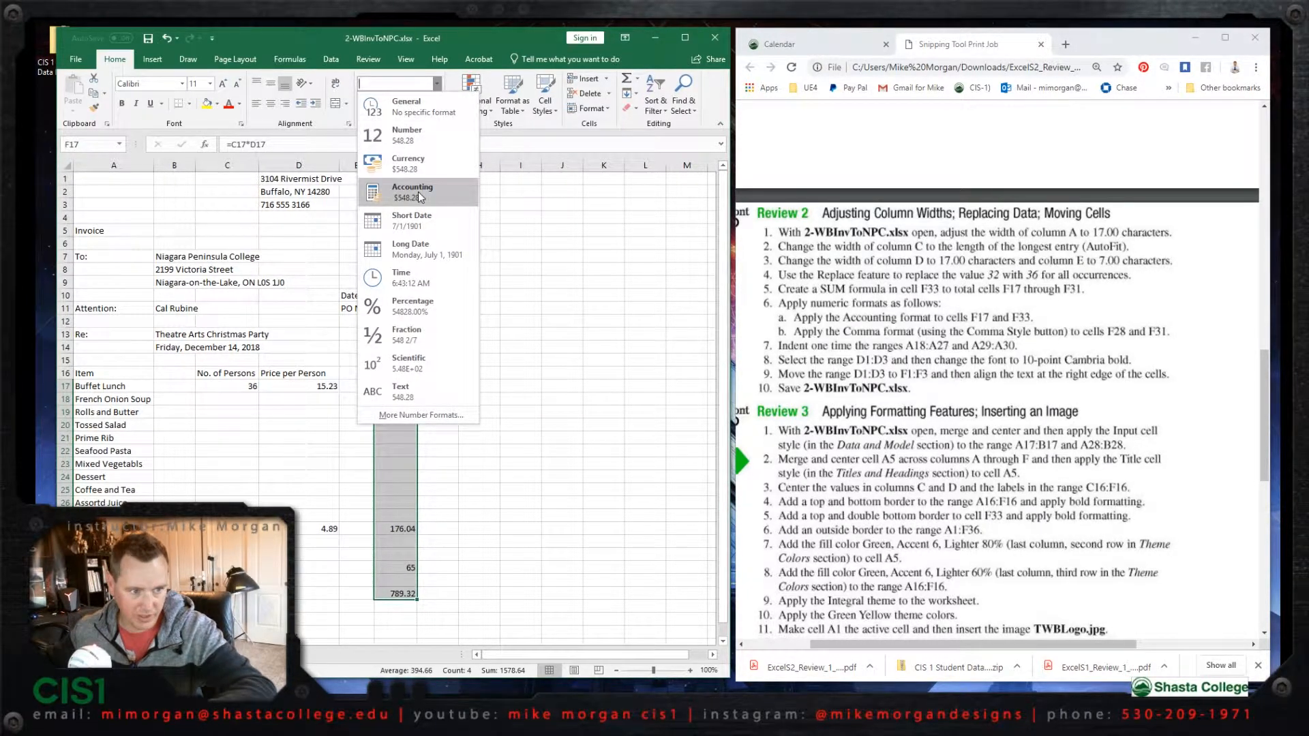
click(419, 193)
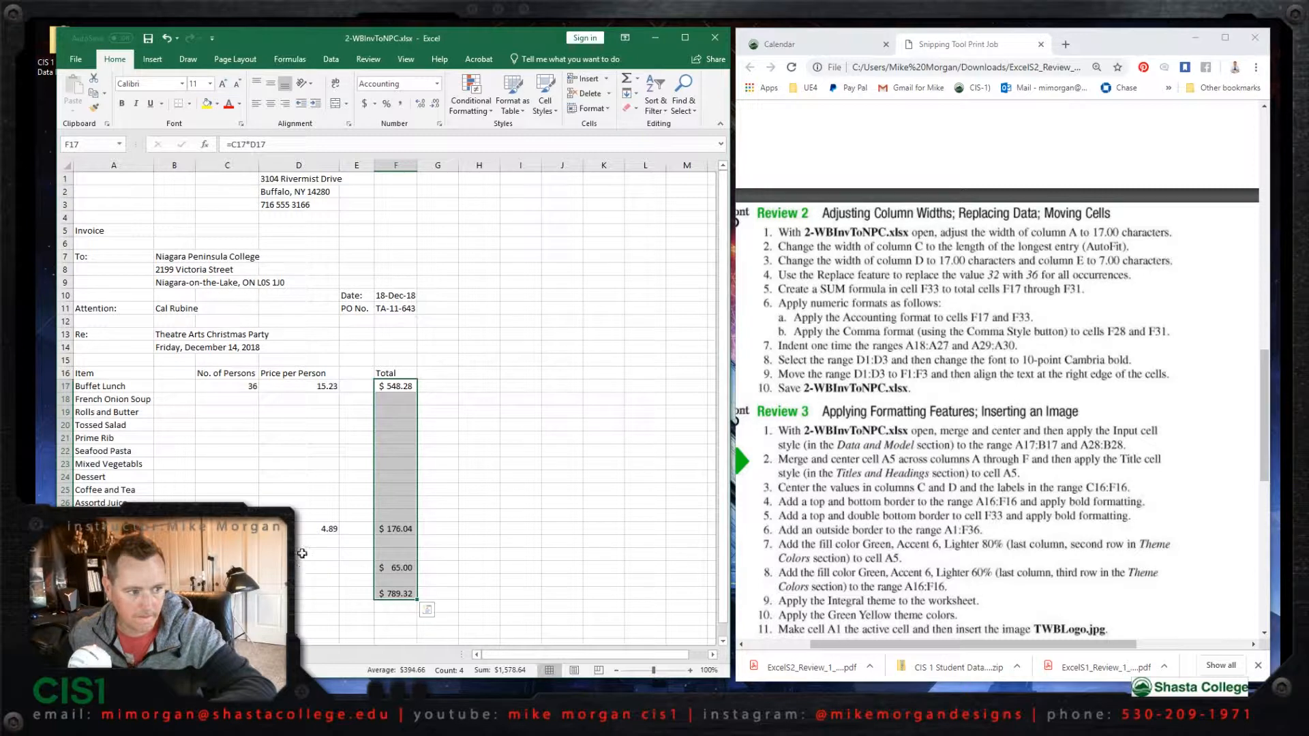
- Apply the Comma Style number format to the range F28:F31 in the Total column
click(399, 529)
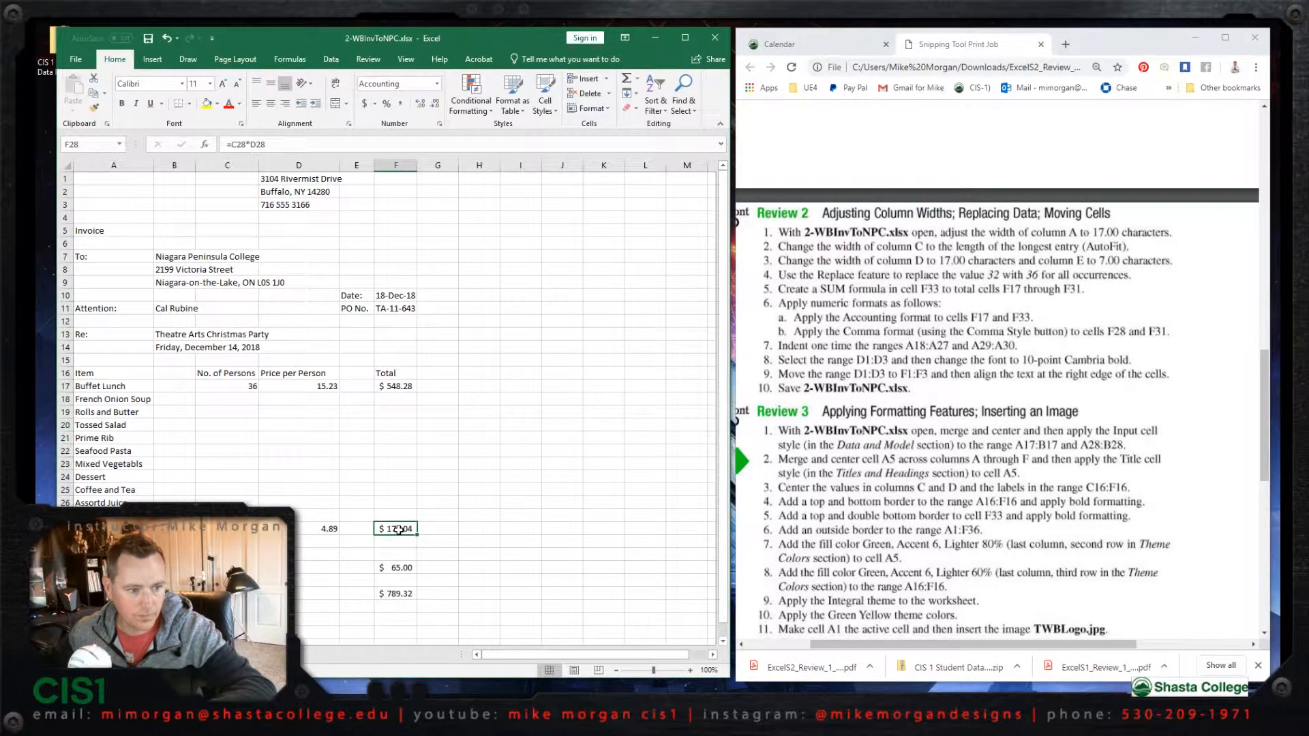
shift+click(402, 569)
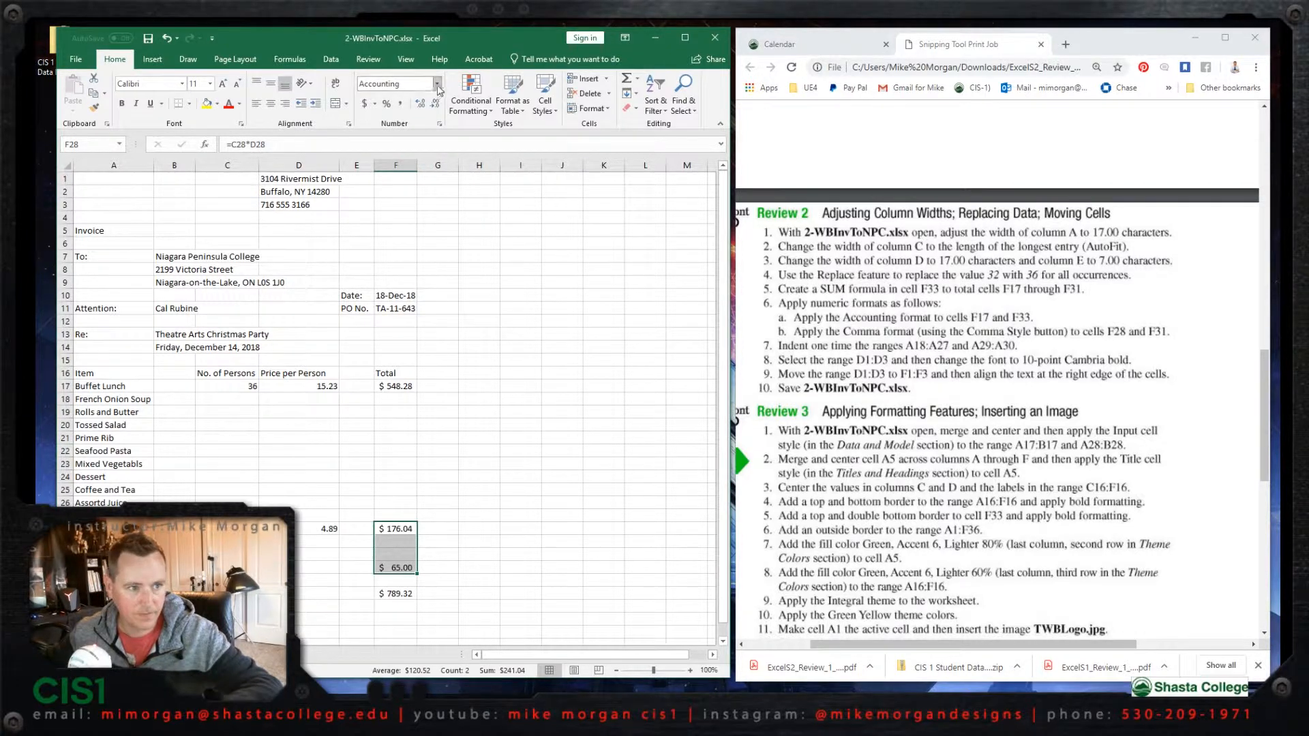
click(402, 106)
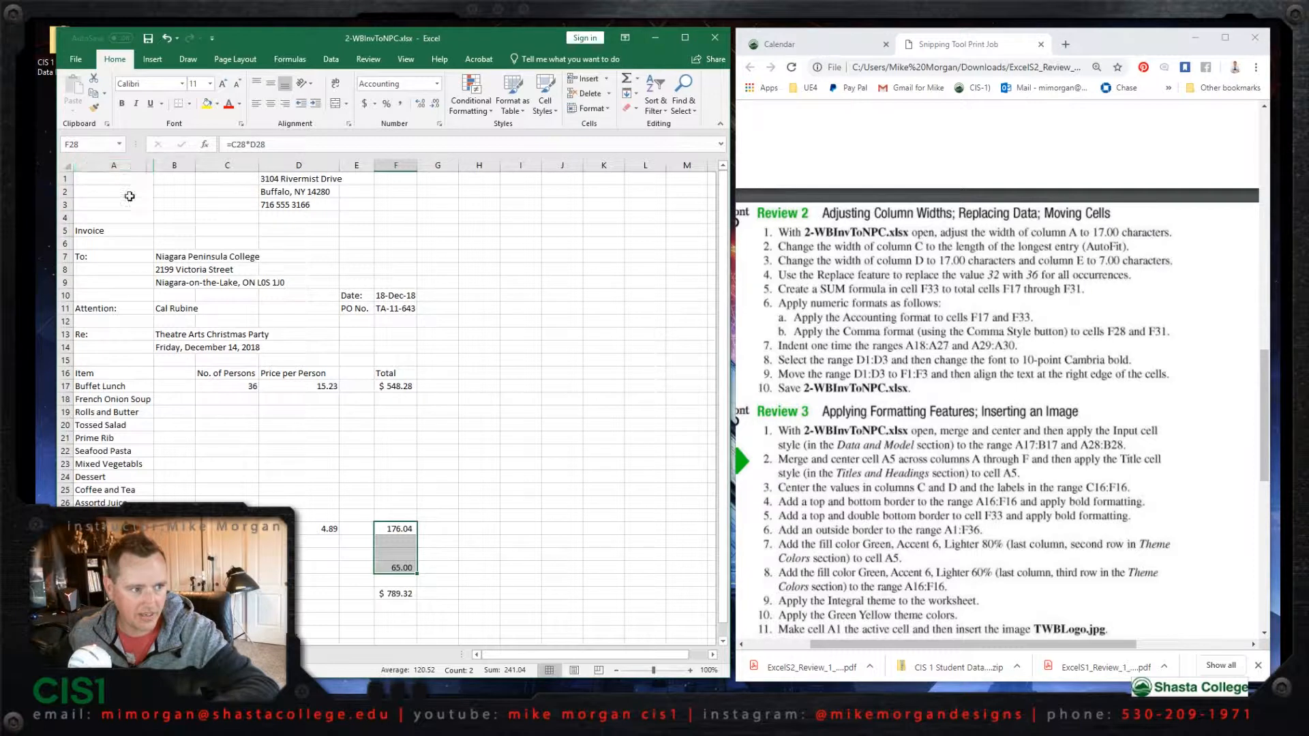
- Indent the menu items in the range A18:A27 by one level
click(121, 401)
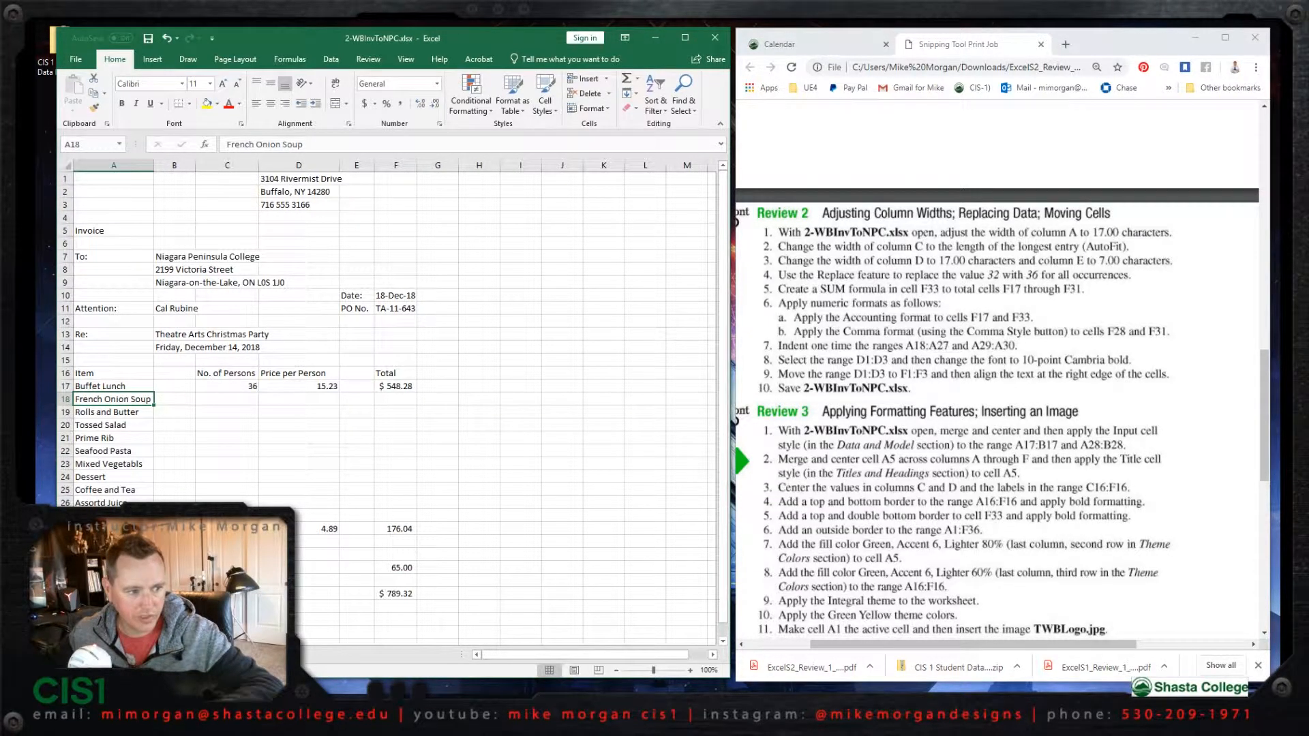
shift+click(114, 516)
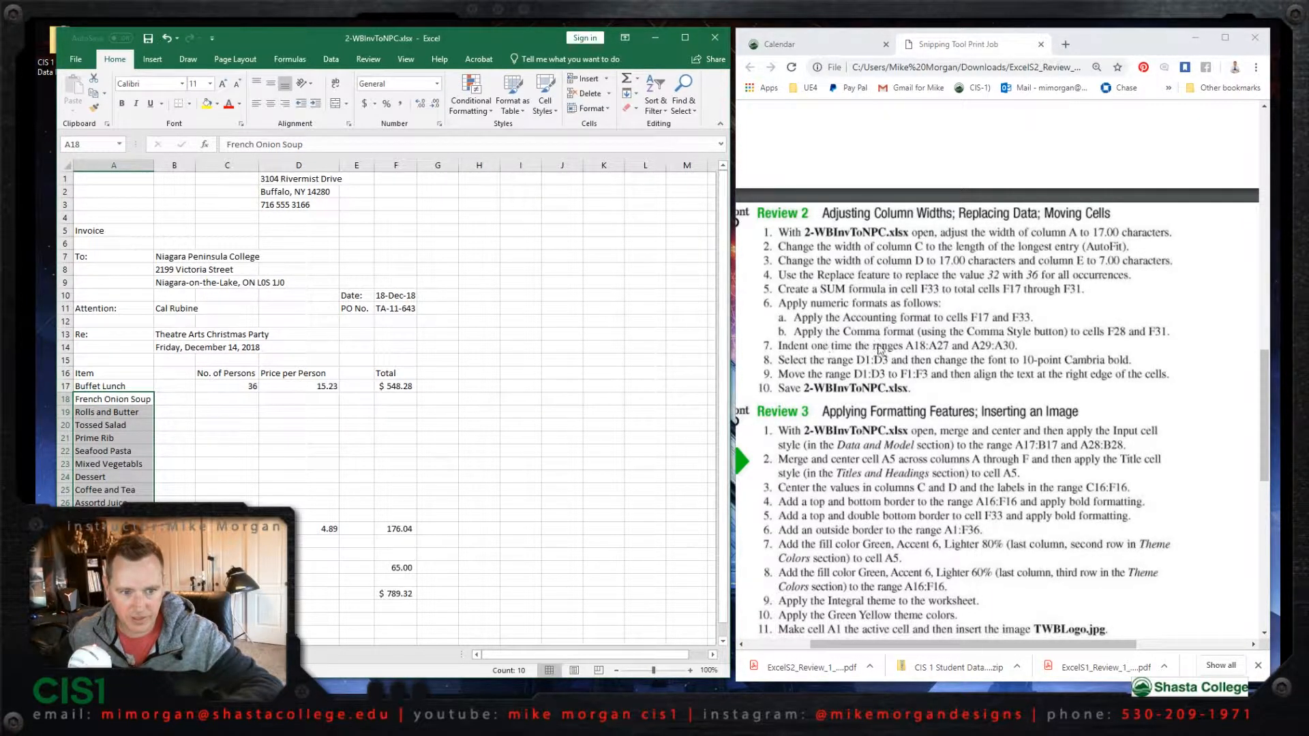
click(316, 102)
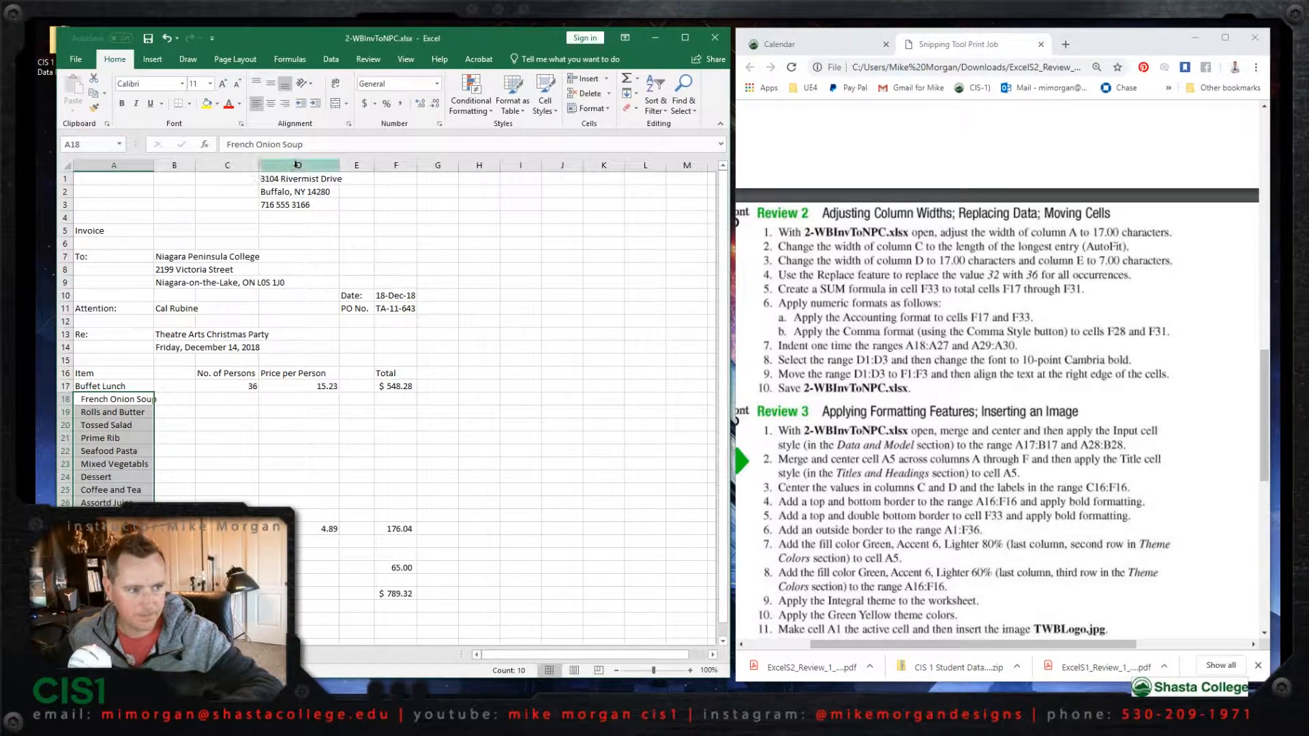
- Format the address and phone lines in the range D1:D3 as 10-point Cambria bold
drag(298, 181, 300, 204)
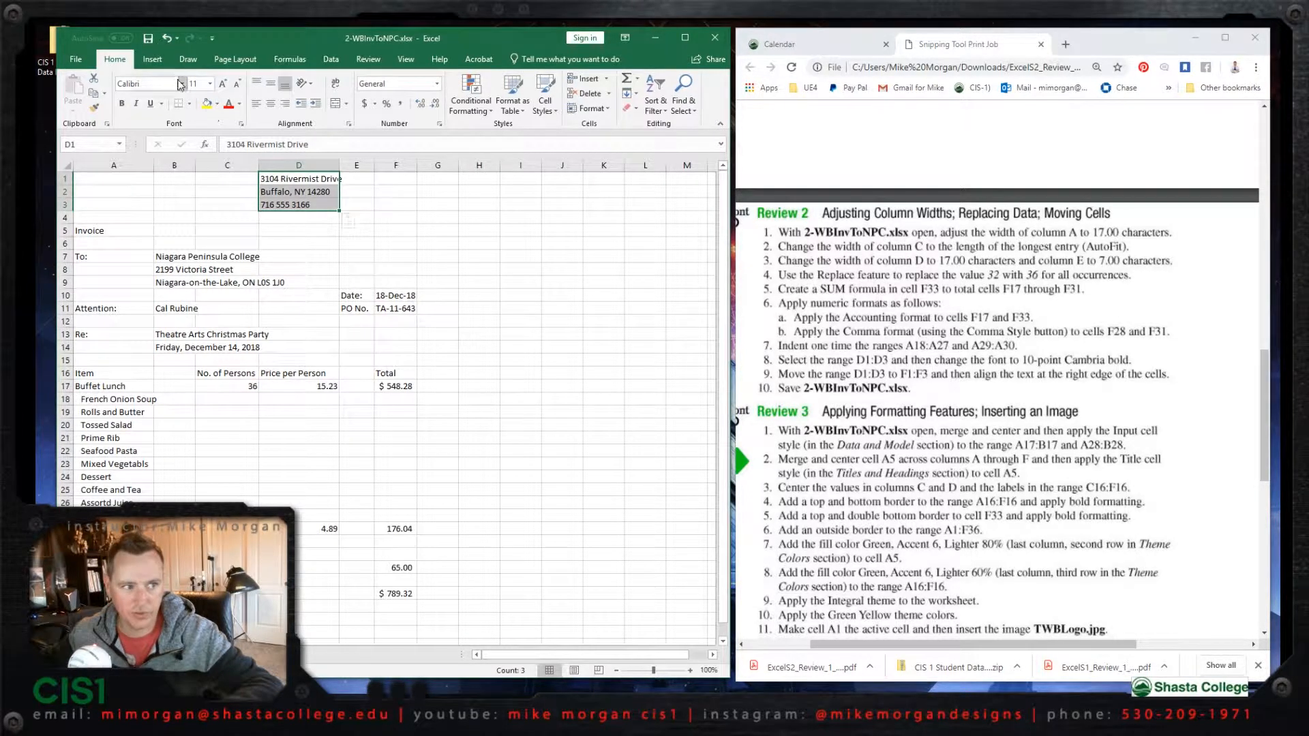
click(156, 87)
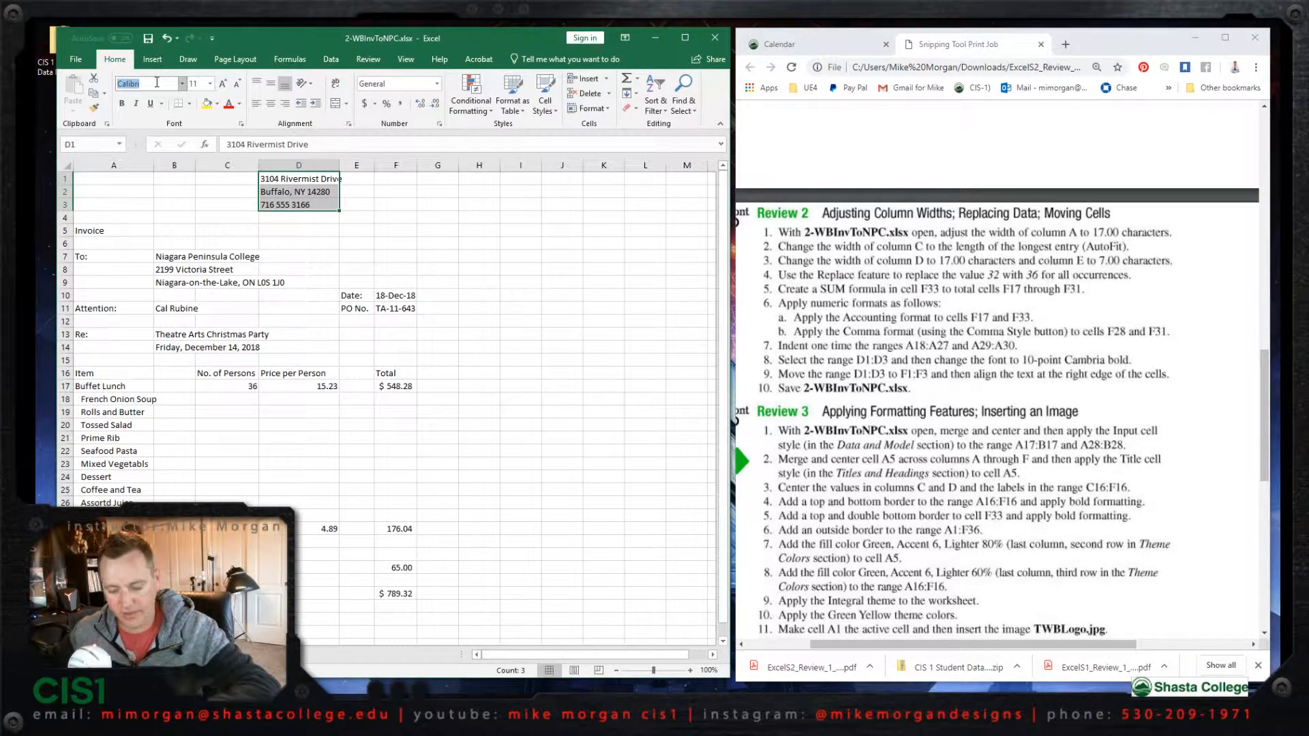
text(Cam)
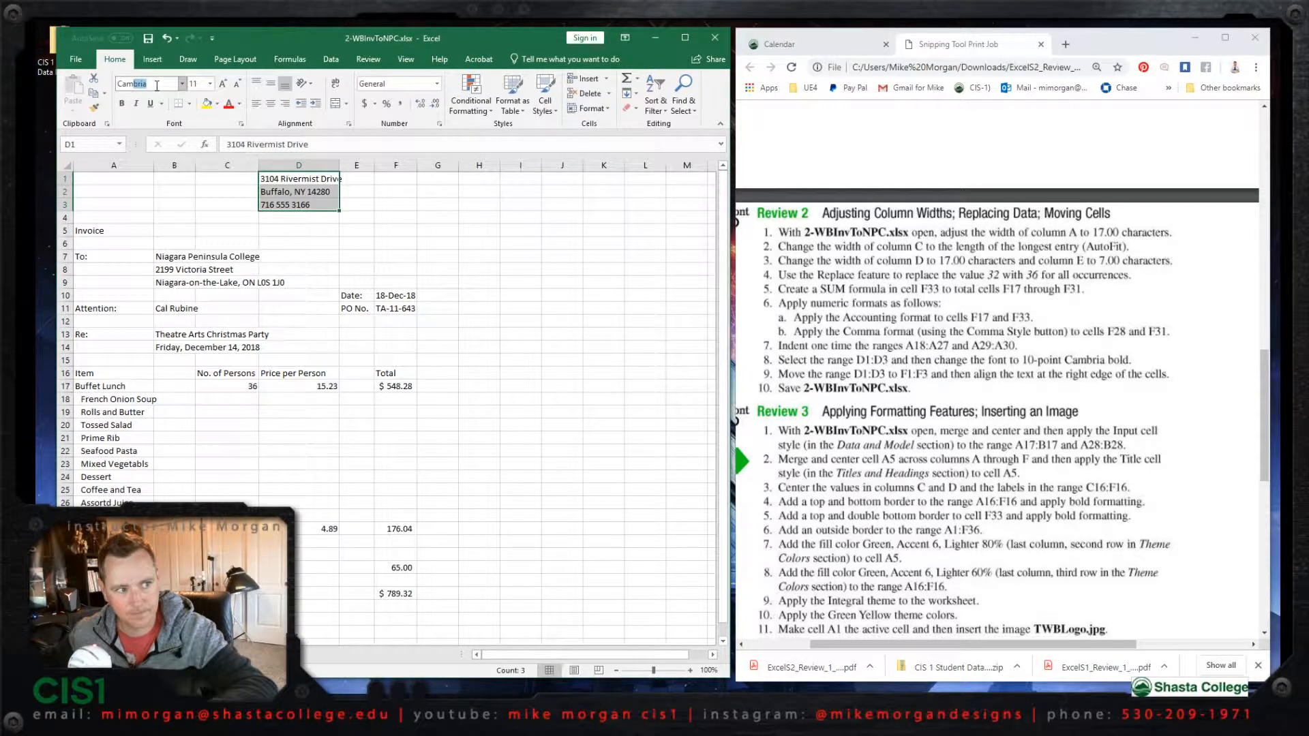
click(204, 84)
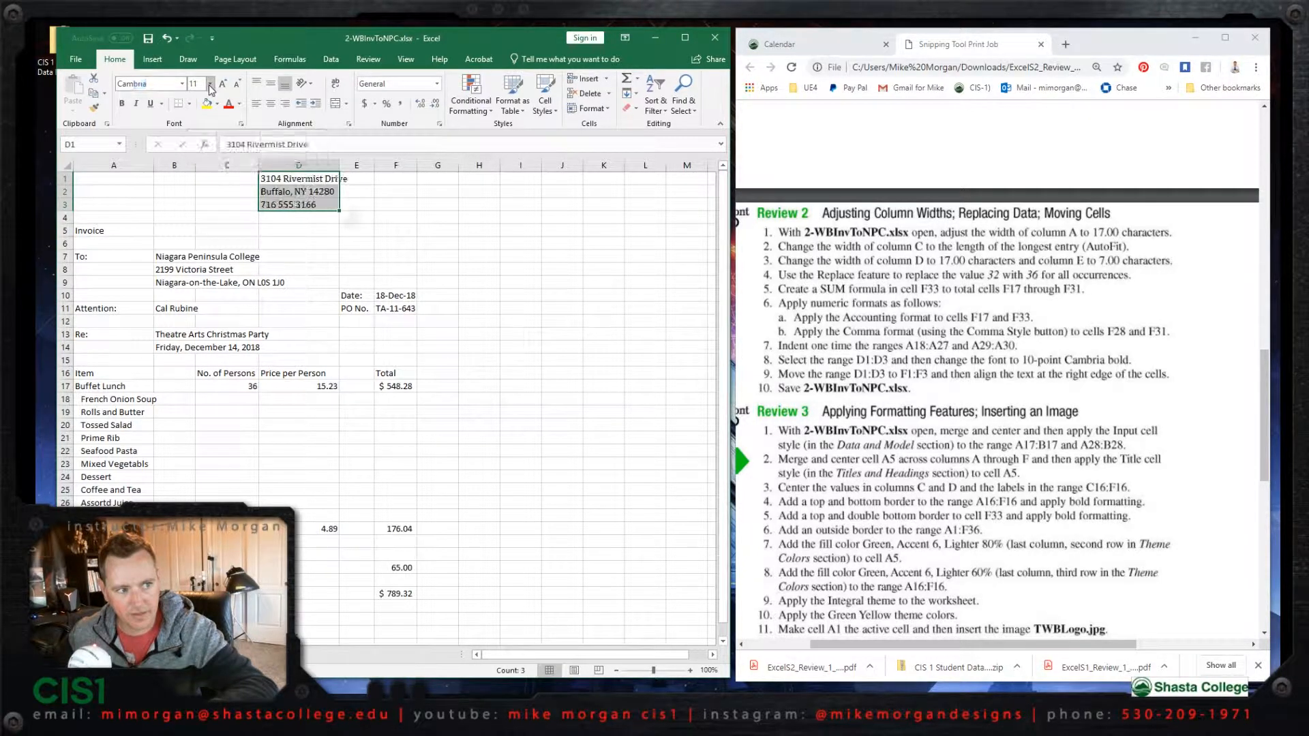
click(210, 83)
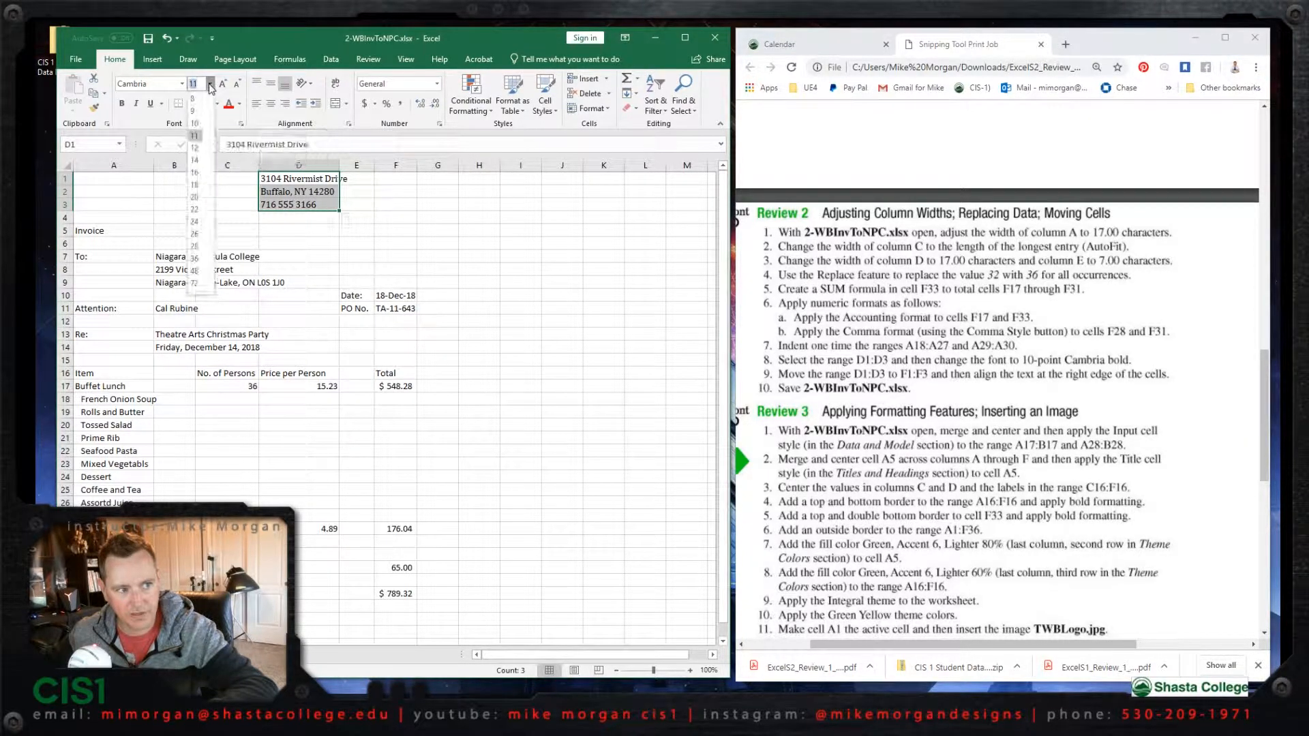
click(196, 129)
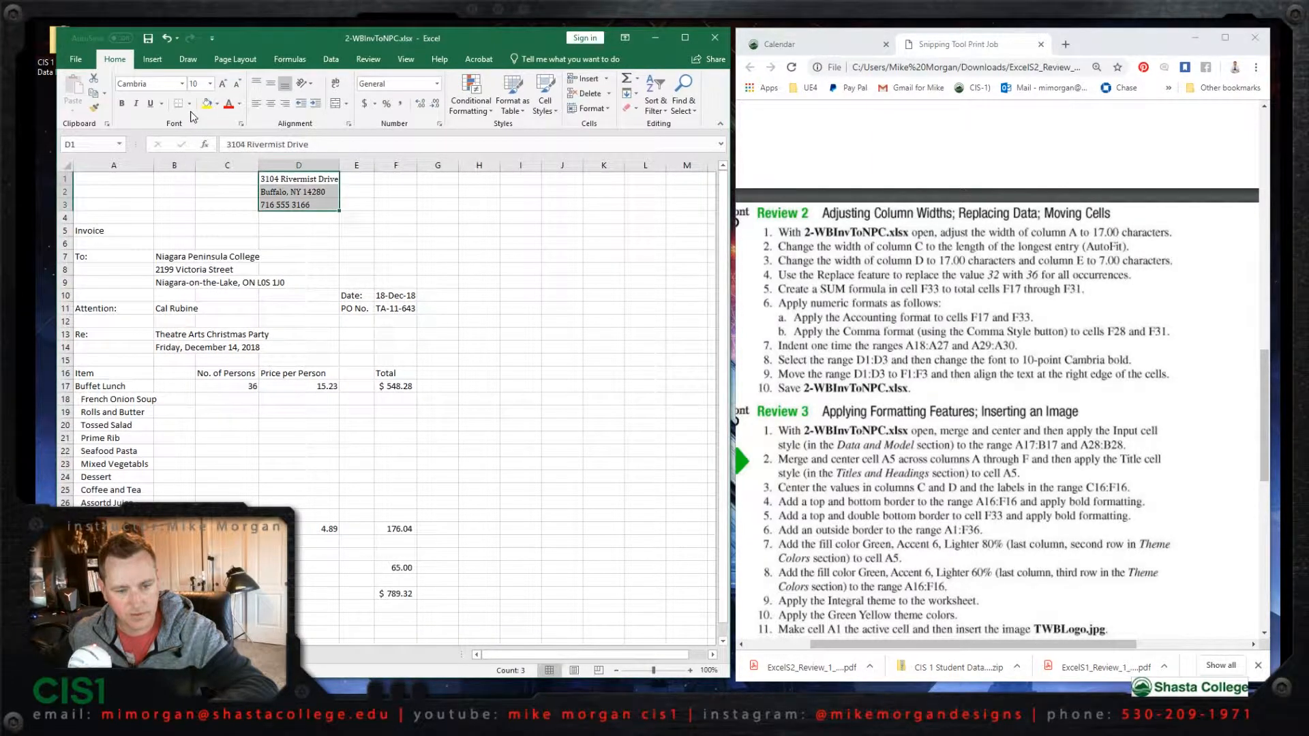
click(122, 105)
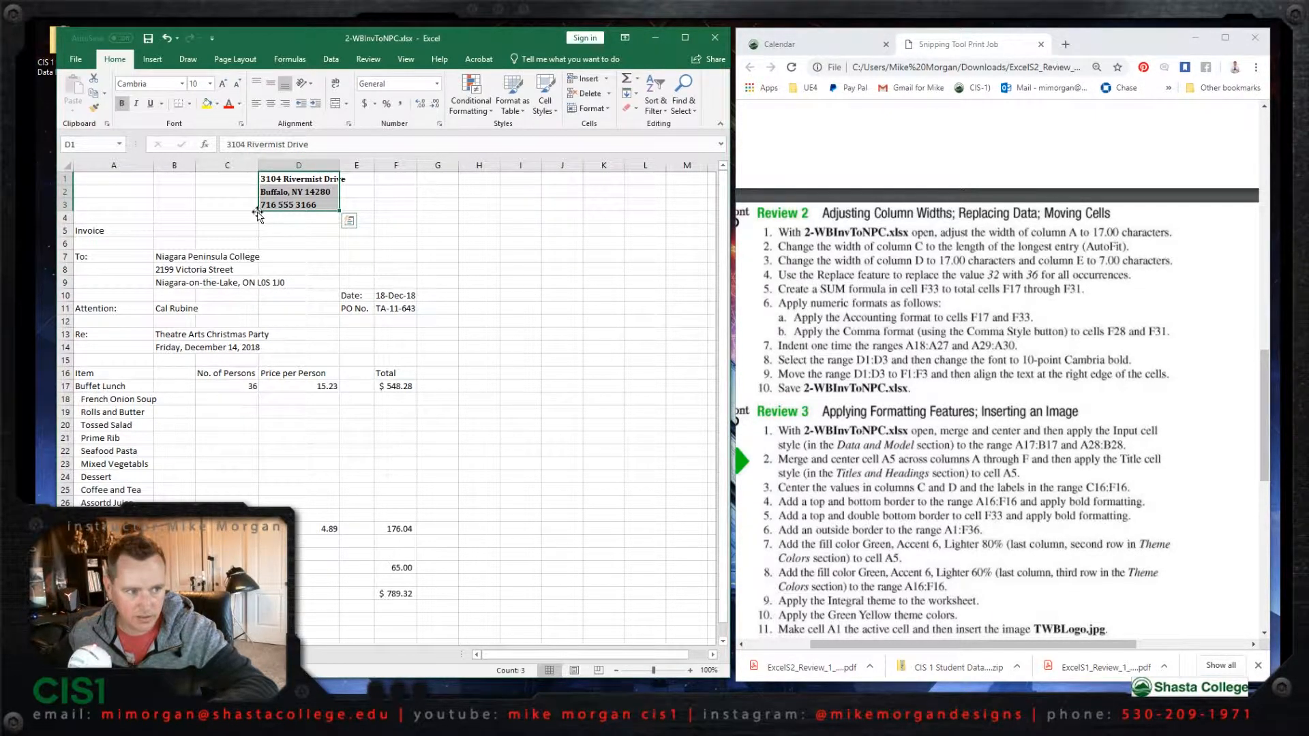
- Move the address block from D1:D3 to F1:F3 and align its text to the right edge of the cells
drag(257, 214, 397, 201)
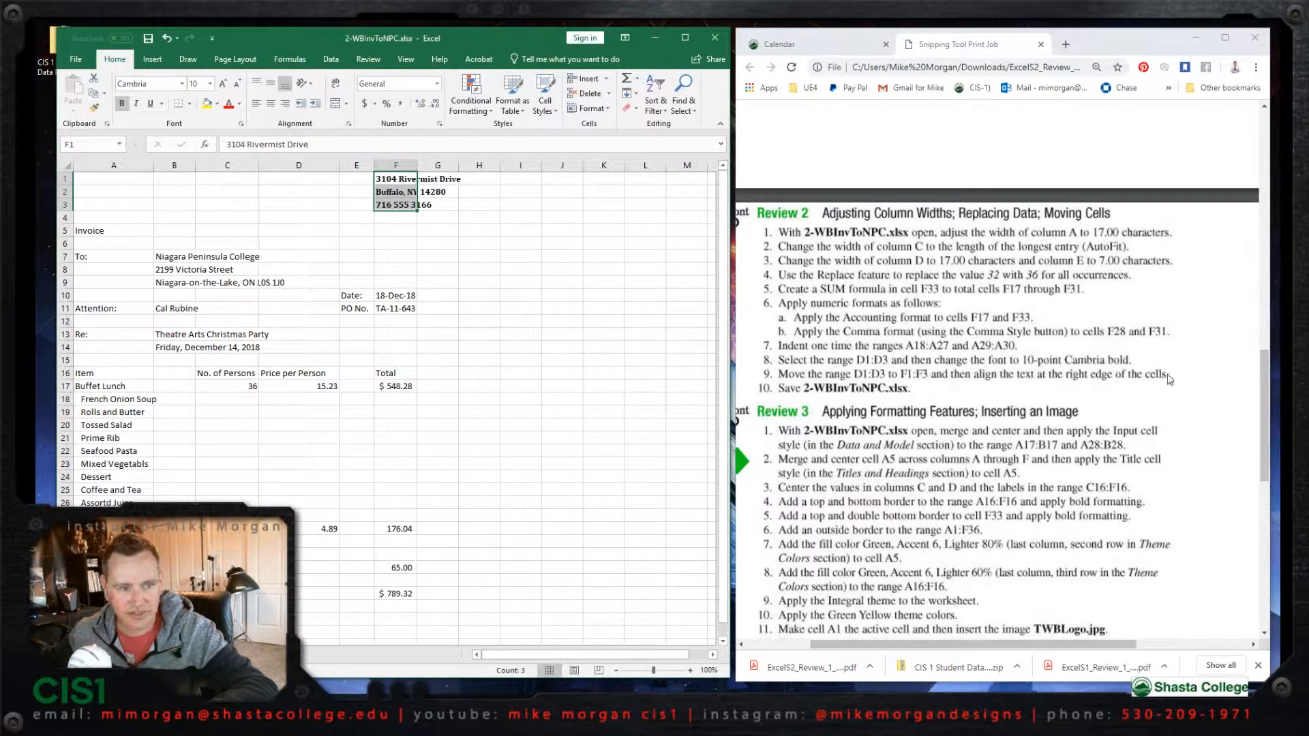
click(285, 109)
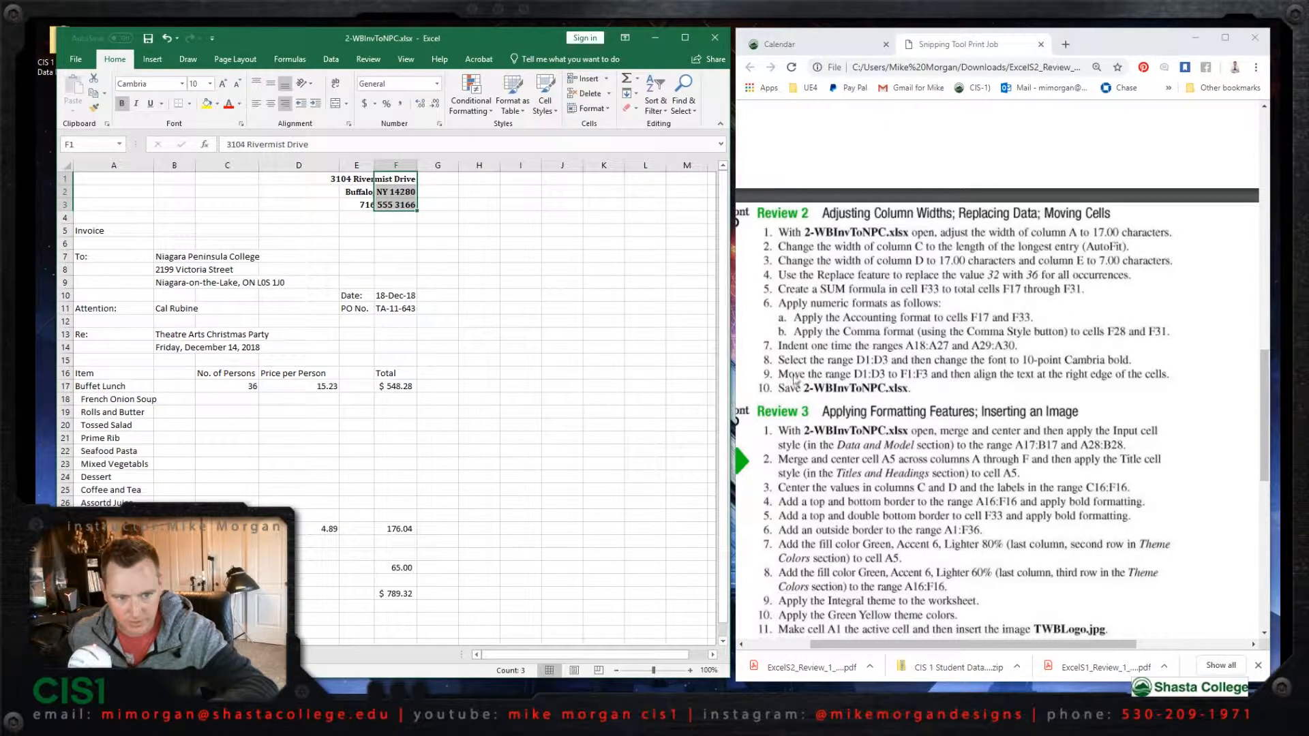
- Save the 2-WBInvToNPC.xlsx workbook under its current name
click(148, 39)
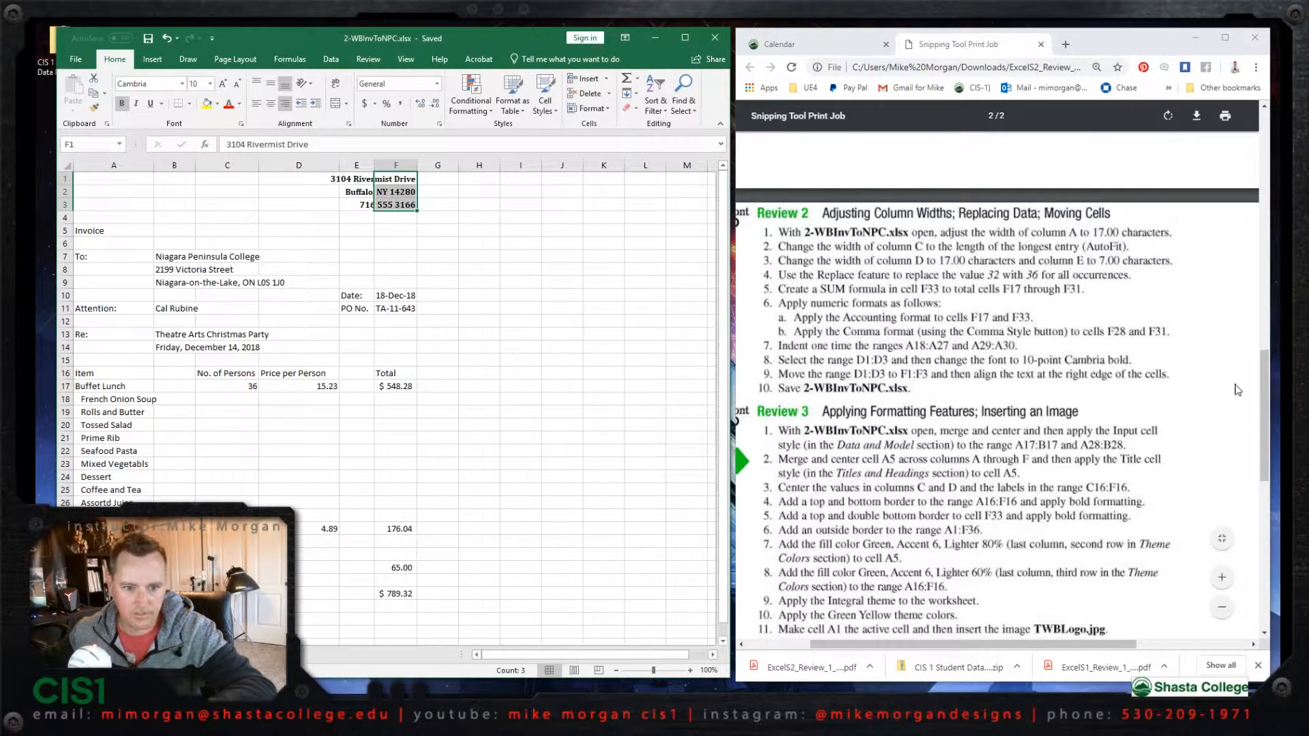
drag(1263, 374, 1242, 330)
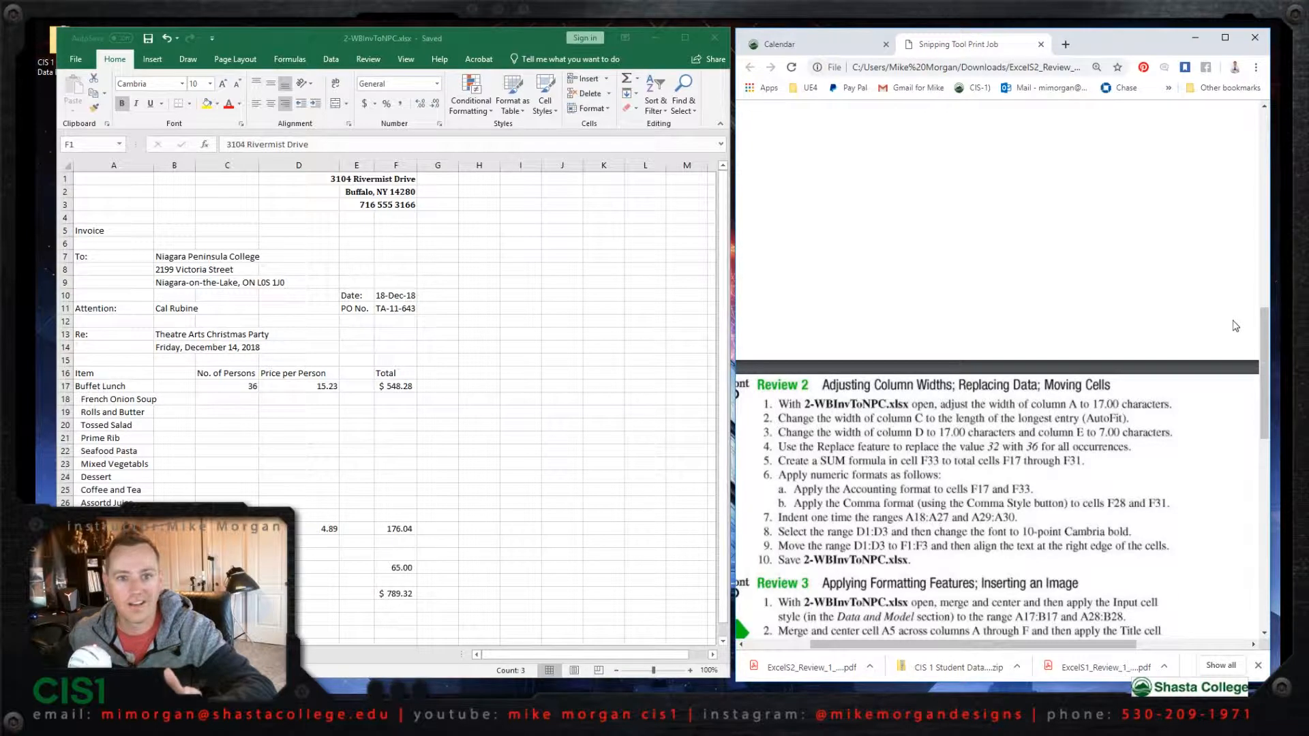